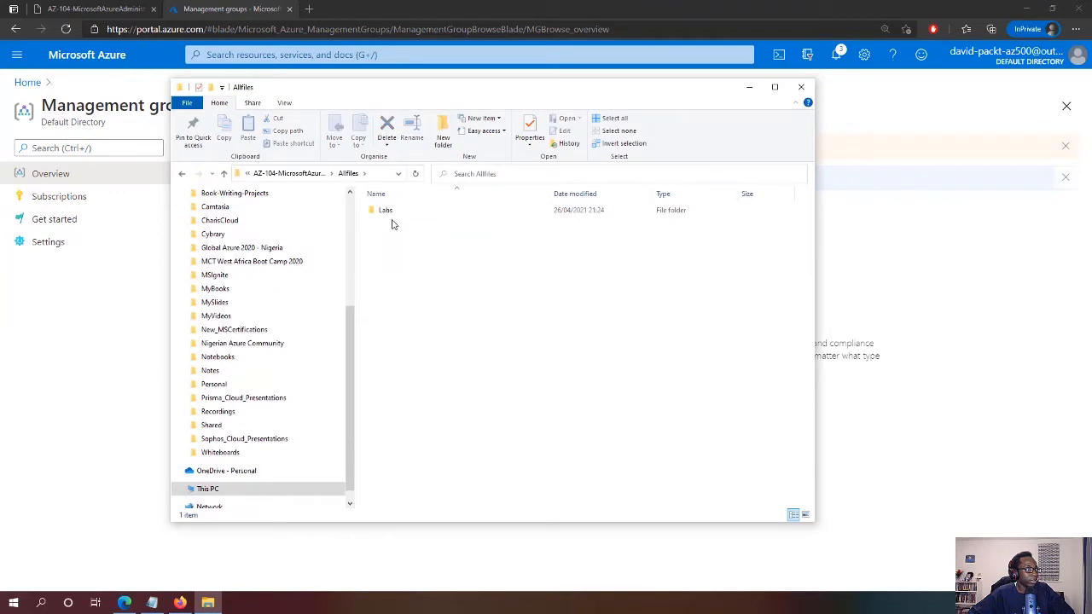
# Open the Labs > 02 folder in File Explorer
pyautogui.doubleClick(389, 215)
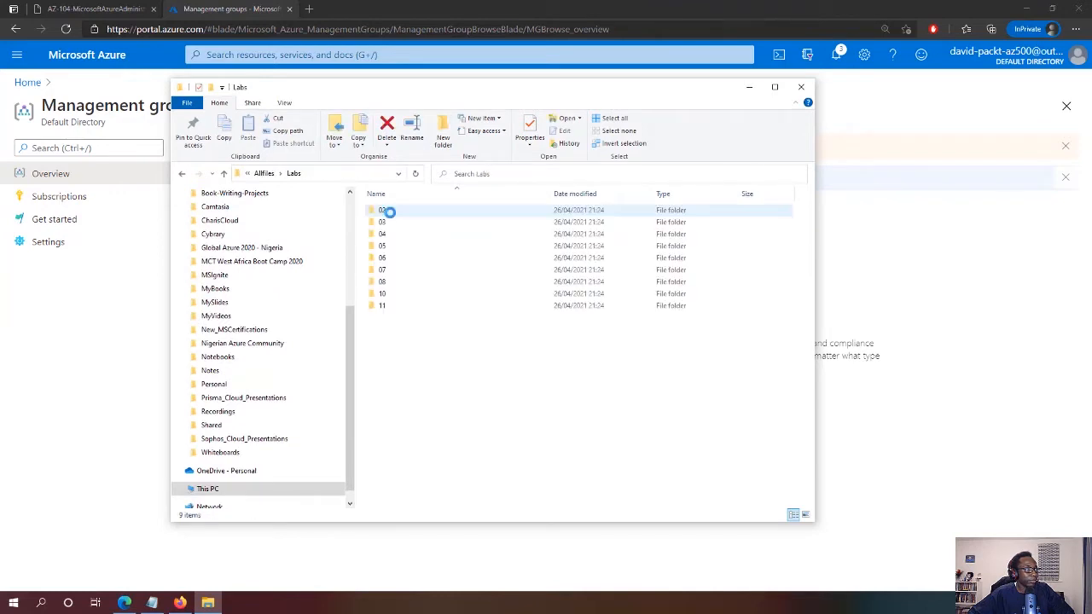
pyautogui.click(382, 213)
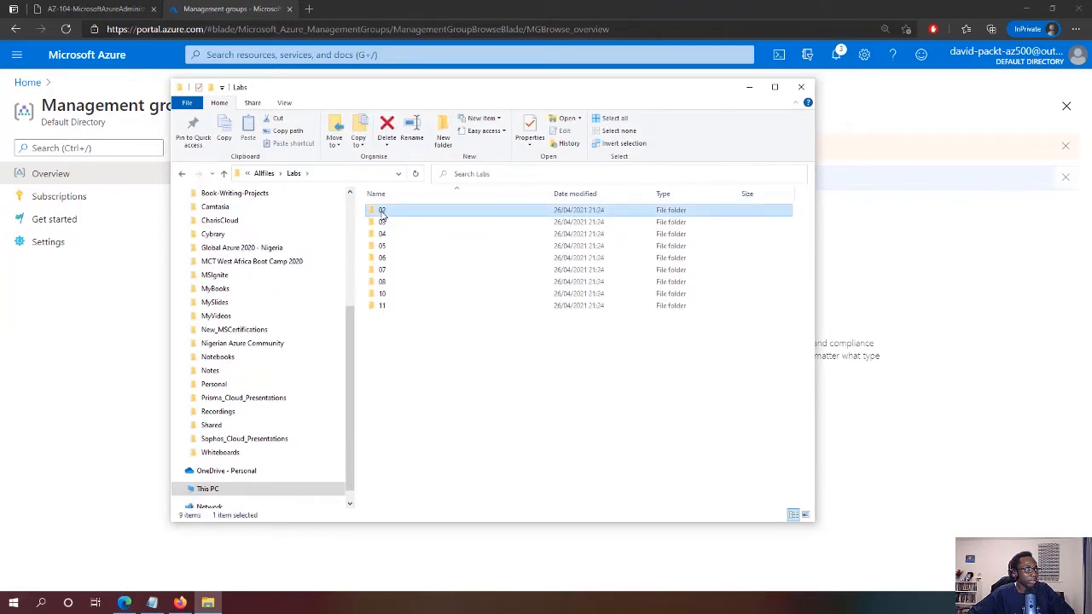
pyautogui.doubleClick(382, 214)
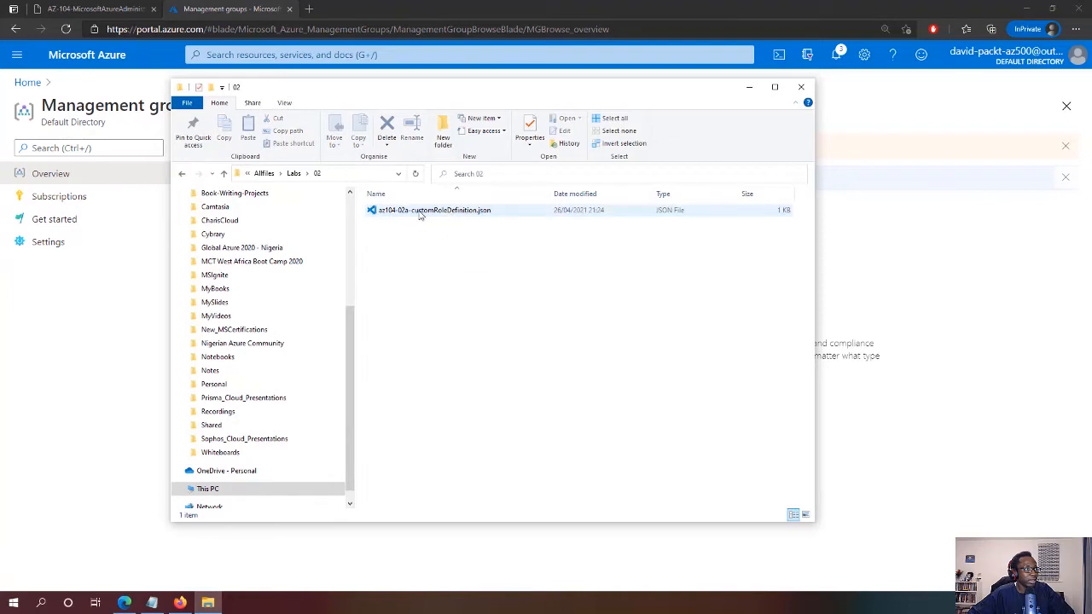
# Open az104-02a-customRoleDefinition.json in Notepad and place it over the file list
pyautogui.click(419, 215)
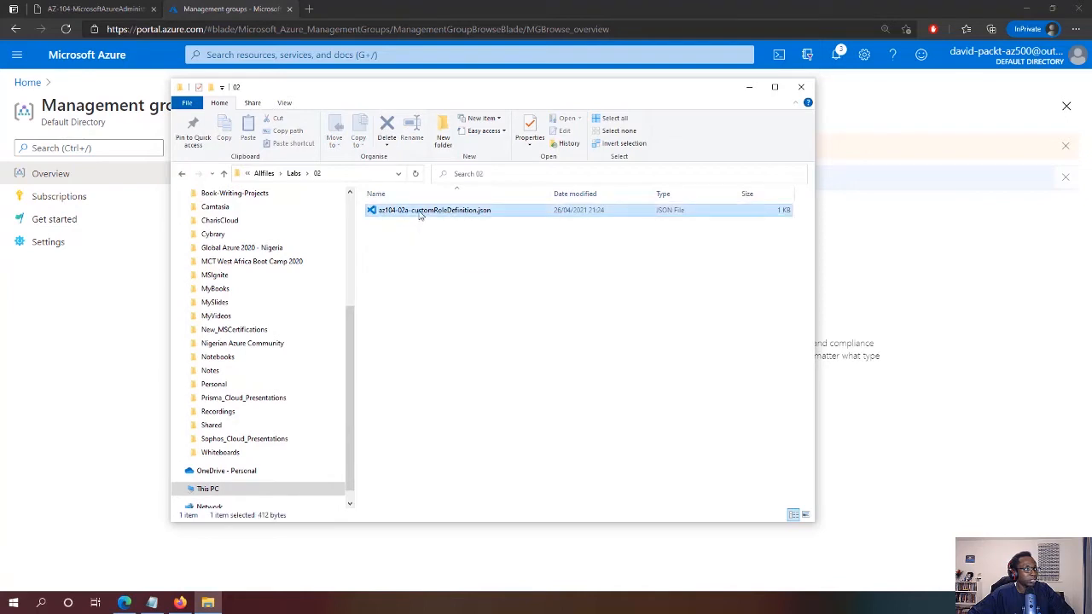
pyautogui.rightClick(419, 215)
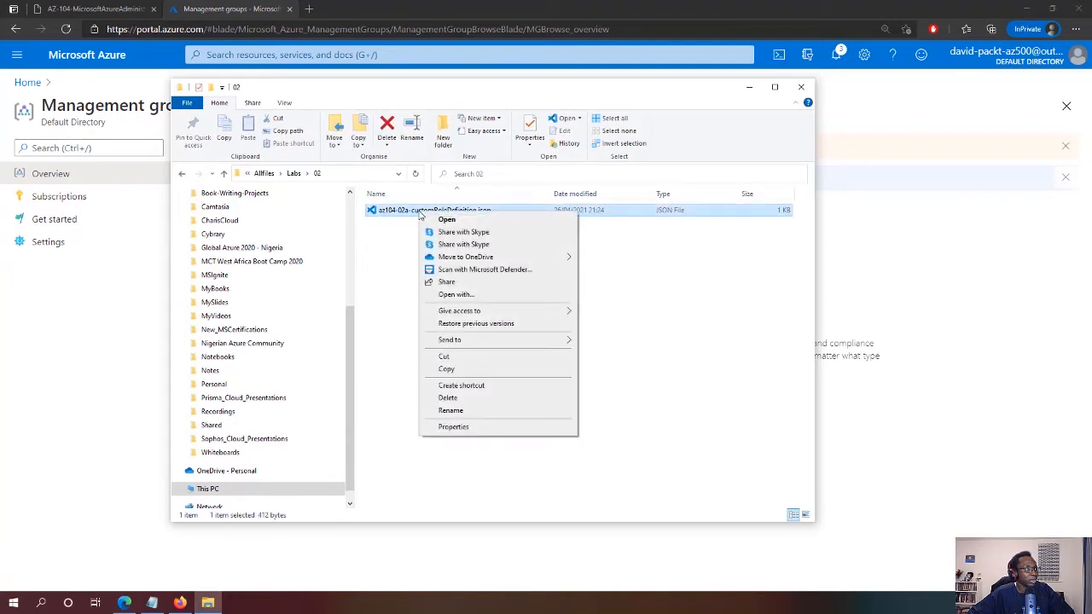
pyautogui.click(513, 294)
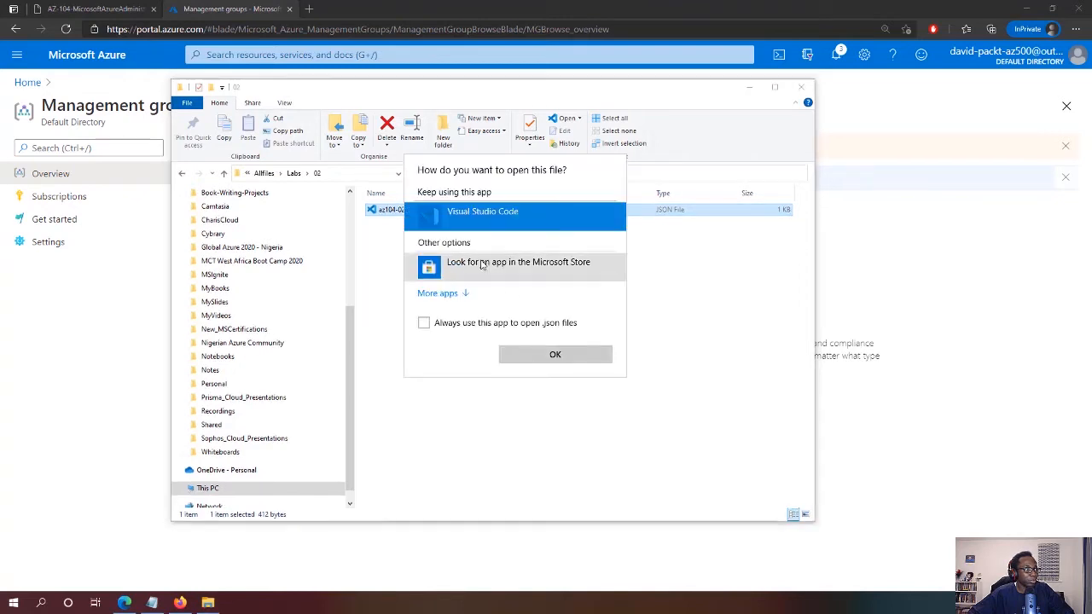
pyautogui.click(464, 295)
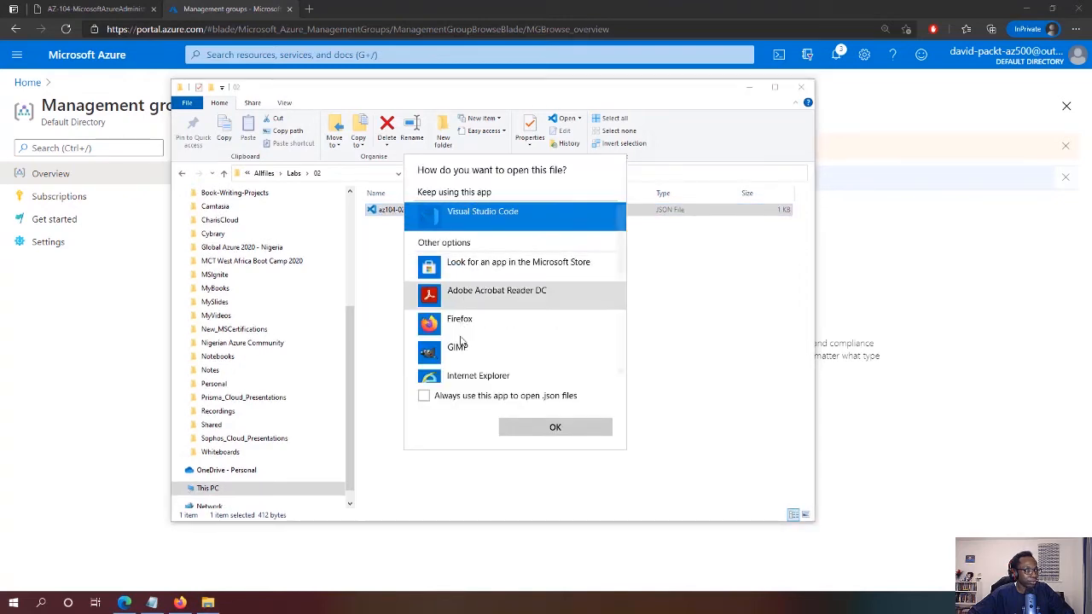
pyautogui.scroll(-3, 478, 333)
pyautogui.click(478, 290)
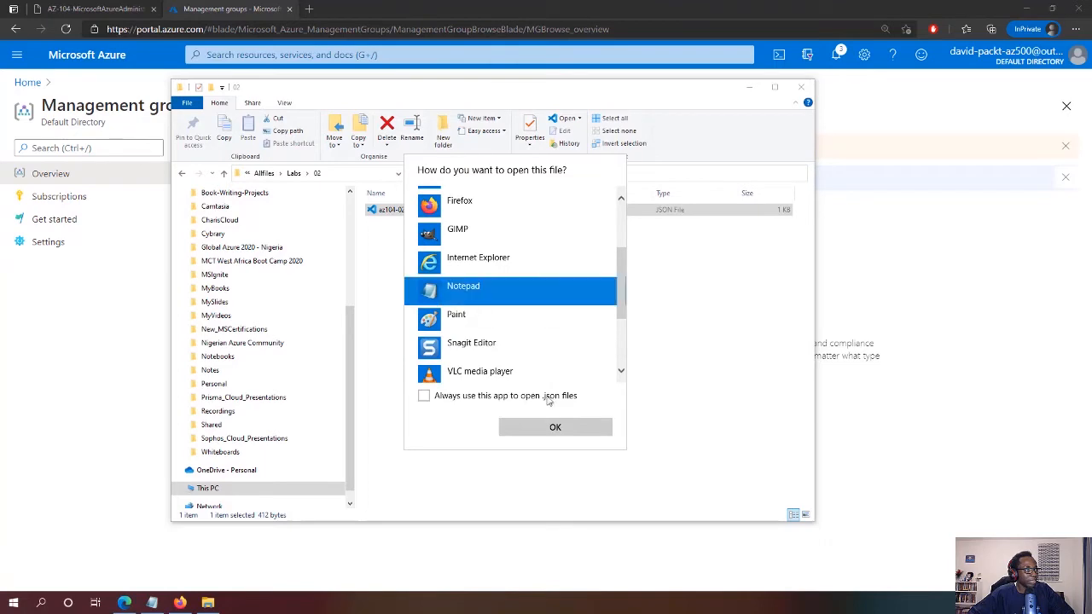
pyautogui.click(556, 427)
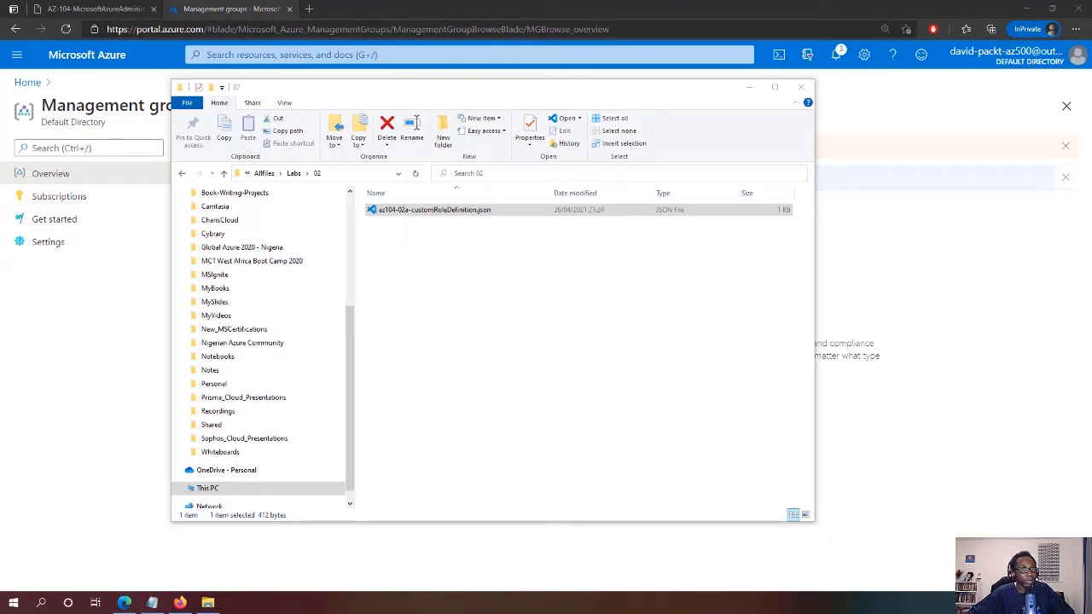
pyautogui.moveTo(1091, 210); pyautogui.dragTo(433, 118)
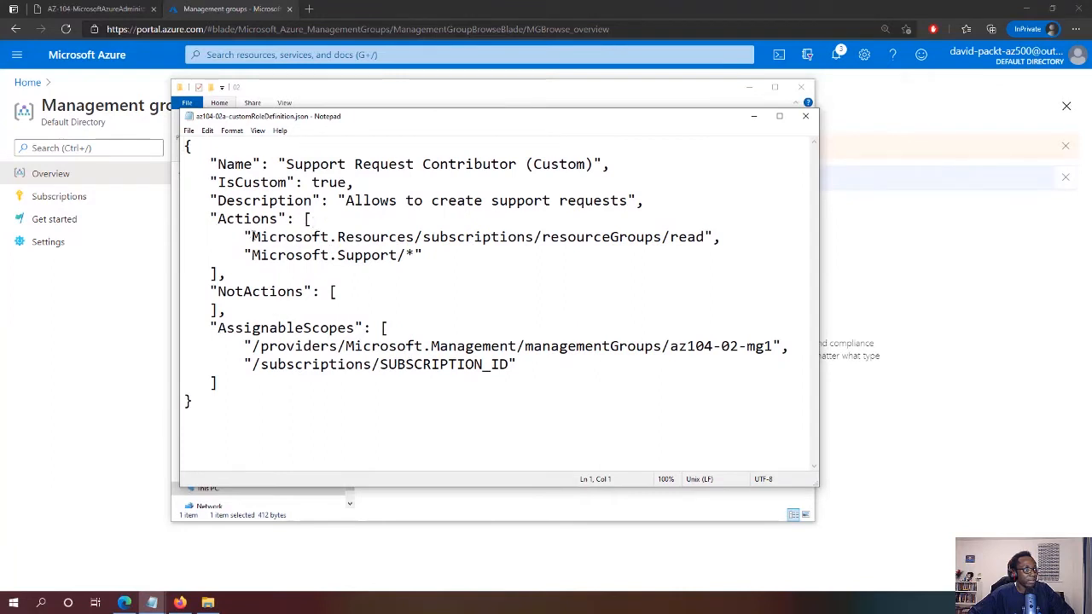
# Highlight the role's Actions, Name and SUBSCRIPTION_ID placeholder, then return to the Azure portal
pyautogui.moveTo(254, 237); pyautogui.dragTo(705, 236)
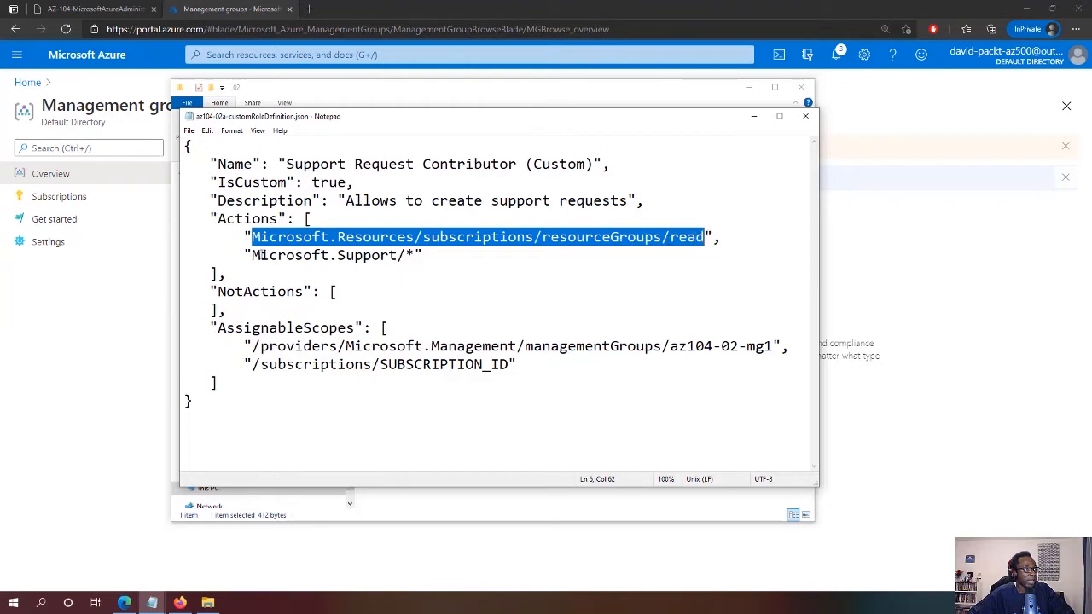
pyautogui.moveTo(253, 256); pyautogui.dragTo(418, 256)
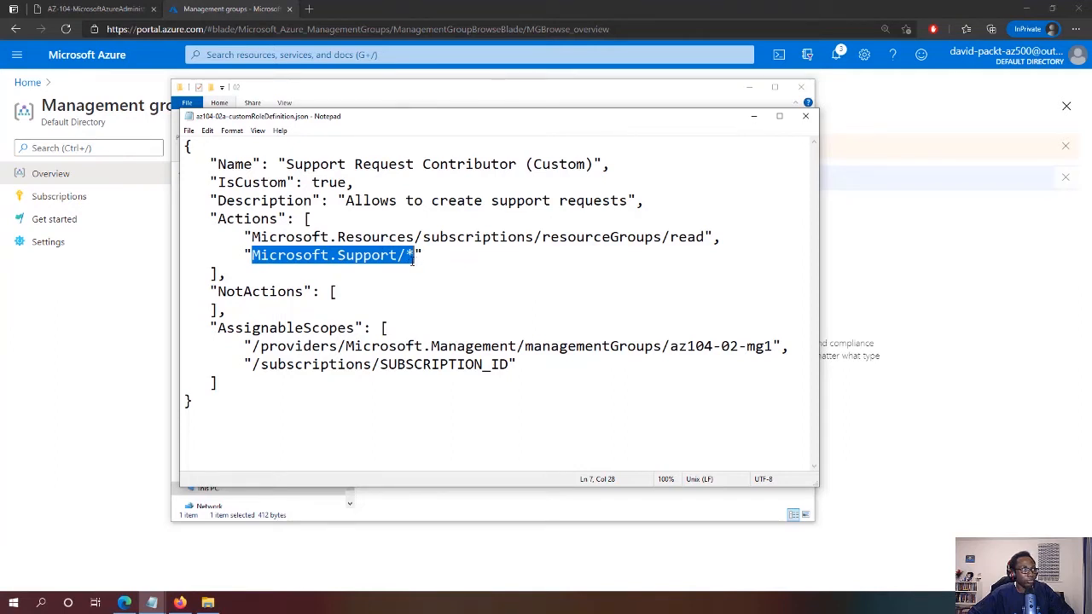
pyautogui.moveTo(285, 164); pyautogui.dragTo(596, 160)
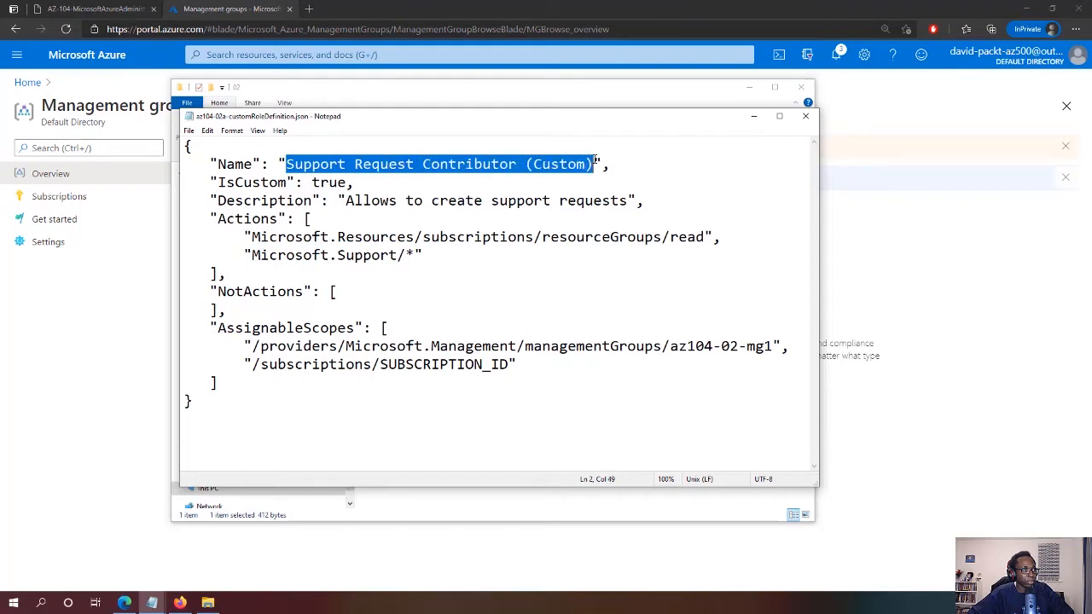
pyautogui.click(556, 247)
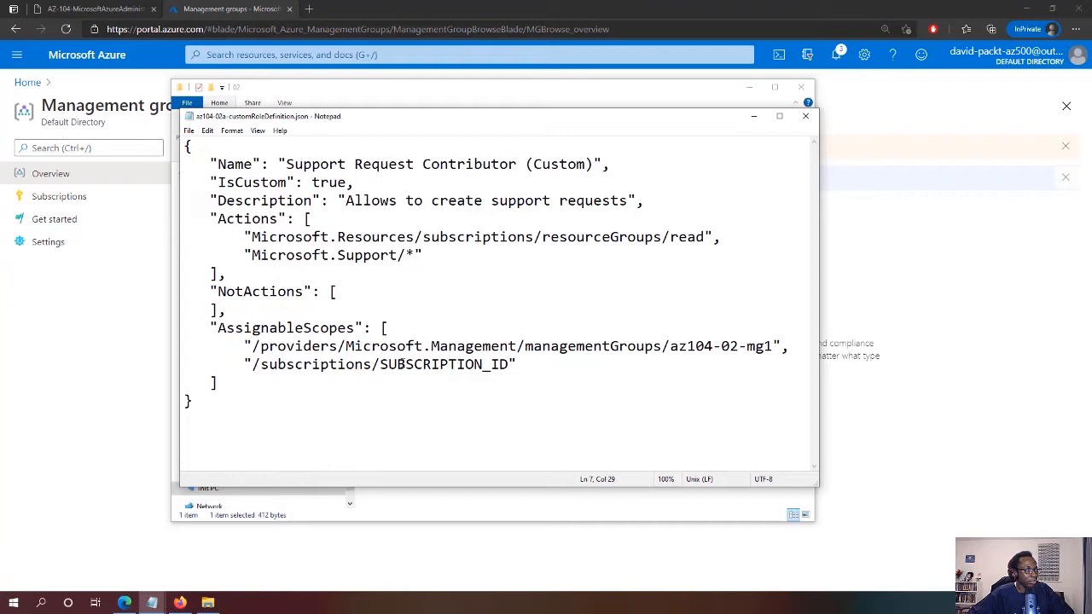
pyautogui.moveTo(379, 364); pyautogui.dragTo(509, 364)
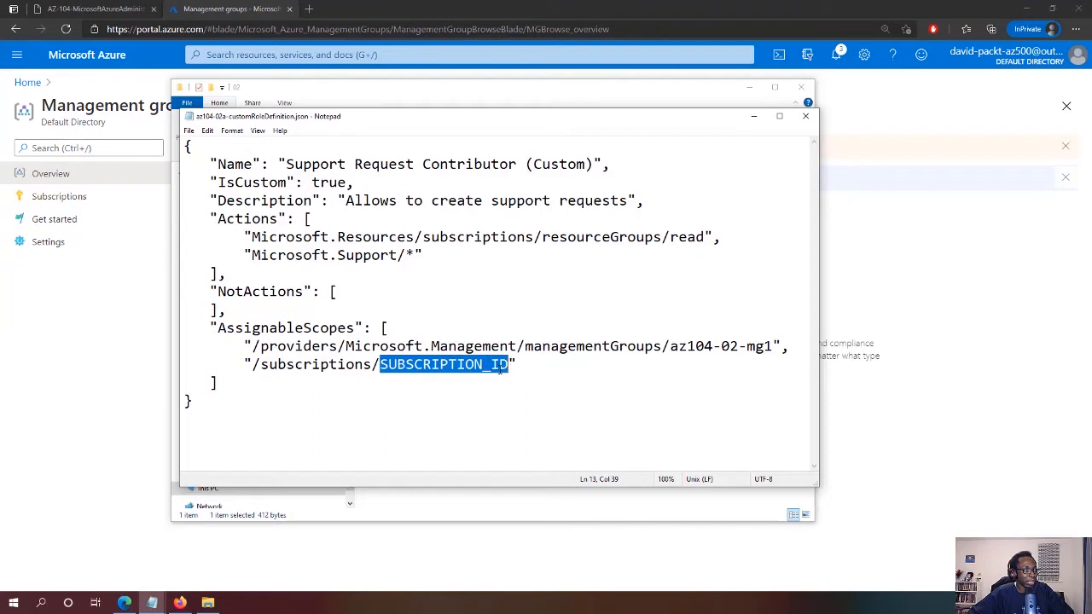
pyautogui.click(104, 352)
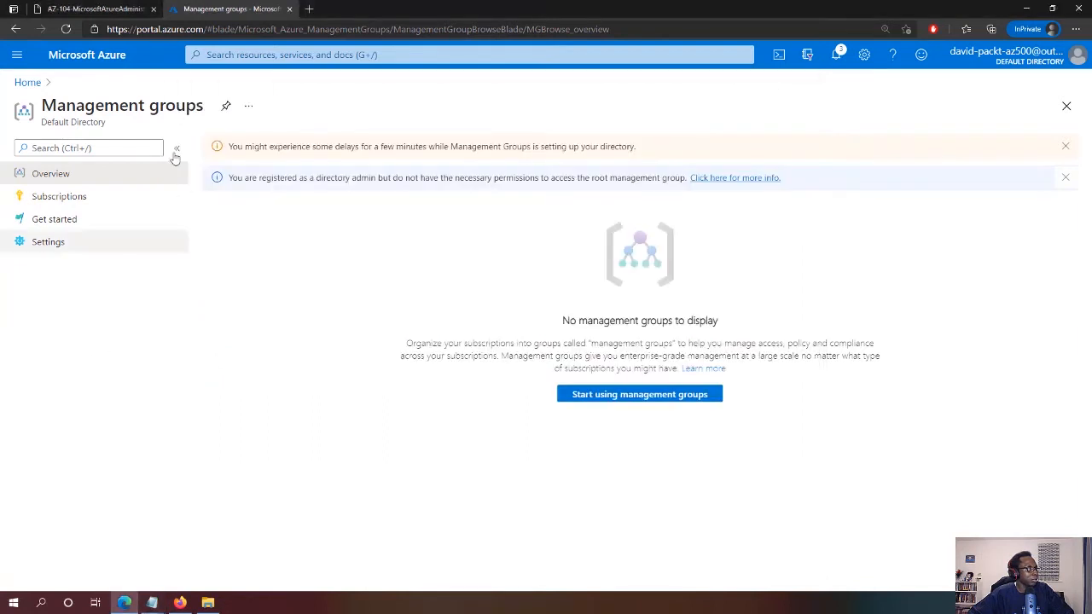
# Select the subscription ID on the Subscriptions page
pyautogui.click(75, 56)
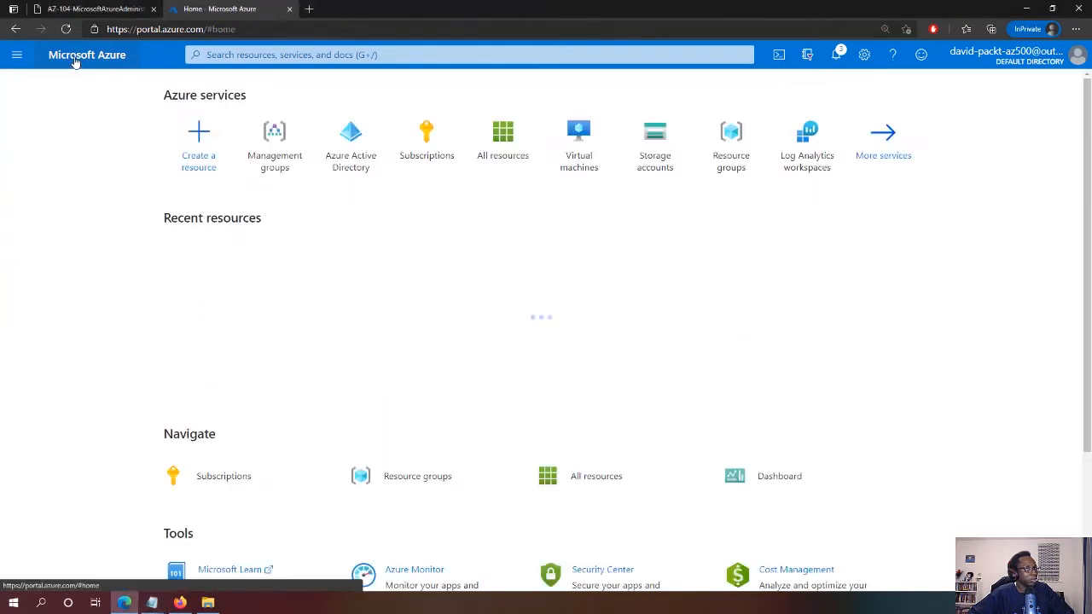
pyautogui.click(430, 151)
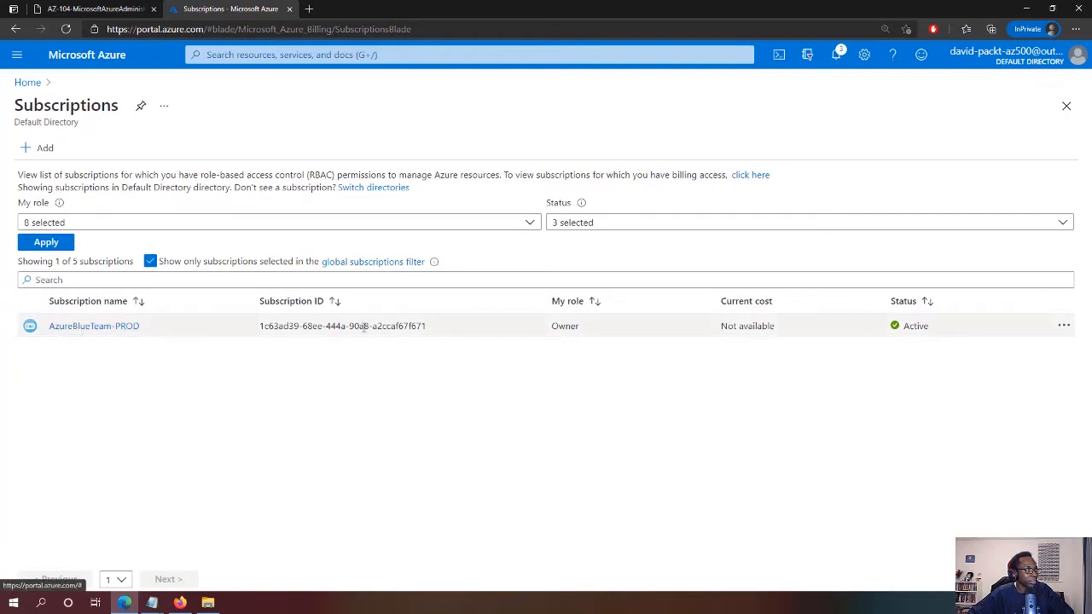
pyautogui.moveTo(427, 326); pyautogui.dragTo(251, 327)
pyautogui.hotkey('ctrl', 'c')
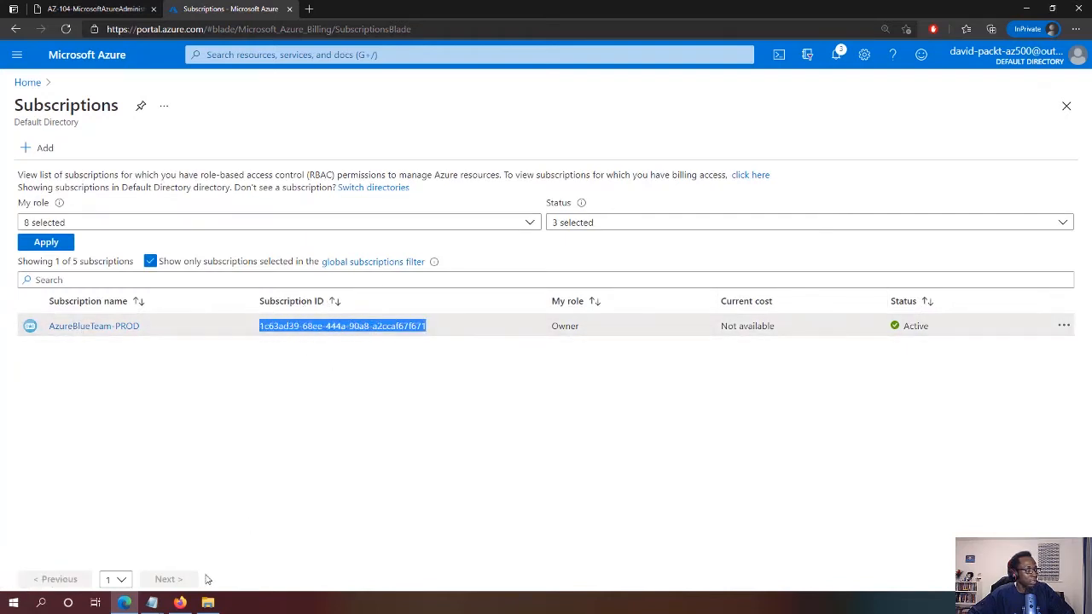
# Paste the subscription ID over SUBSCRIPTION_ID in the role definition, save it, and minimize Notepad
pyautogui.click(152, 604)
pyautogui.click(212, 560)
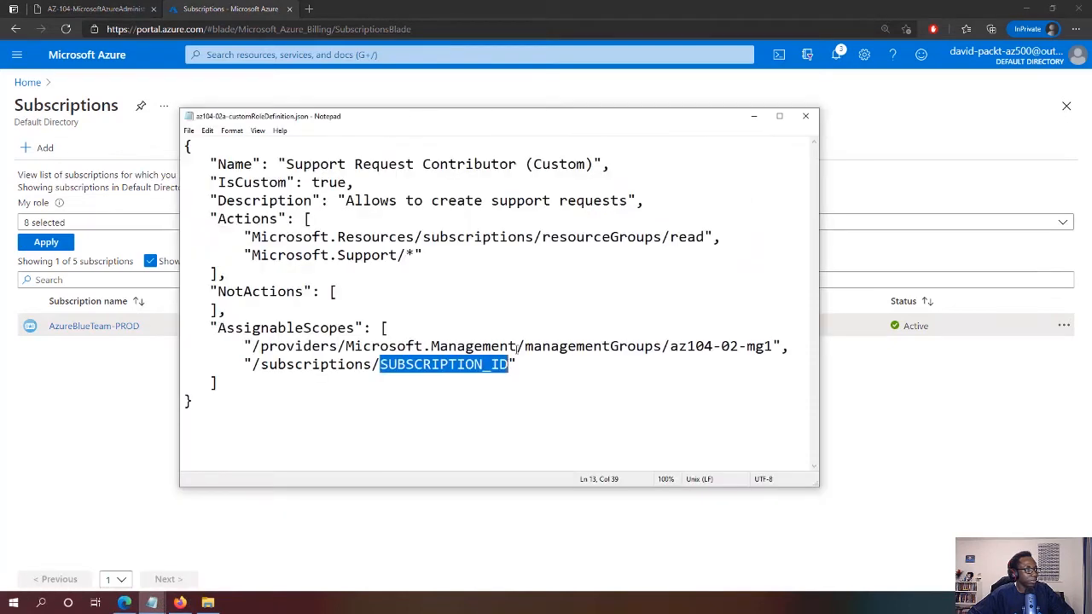
pyautogui.click(510, 365)
pyautogui.moveTo(509, 366); pyautogui.dragTo(380, 365)
pyautogui.hotkey('ctrl', 'v')
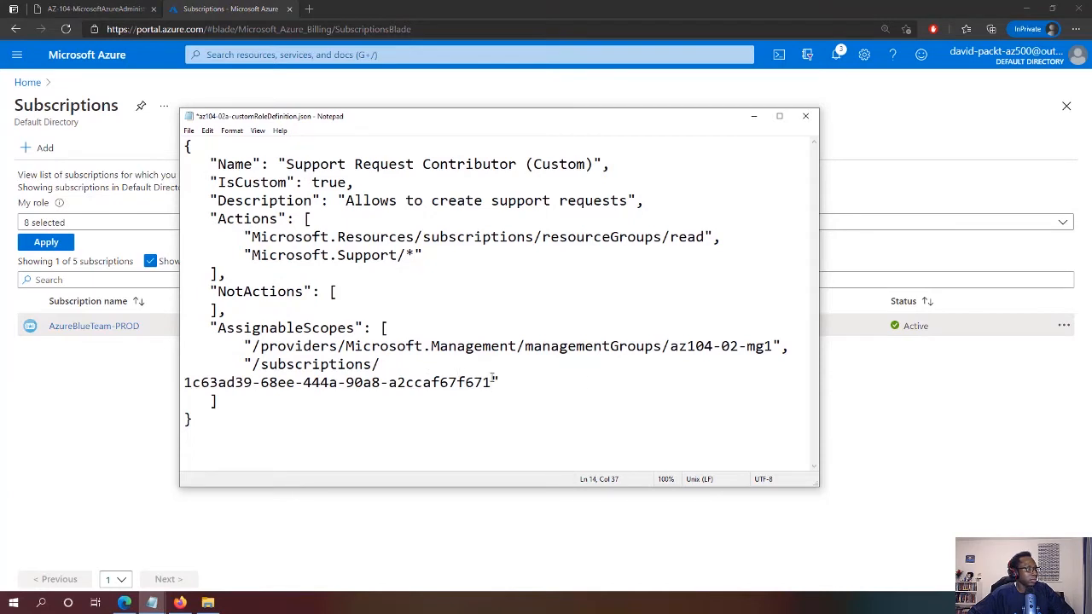
pyautogui.moveTo(818, 353); pyautogui.dragTo(994, 355)
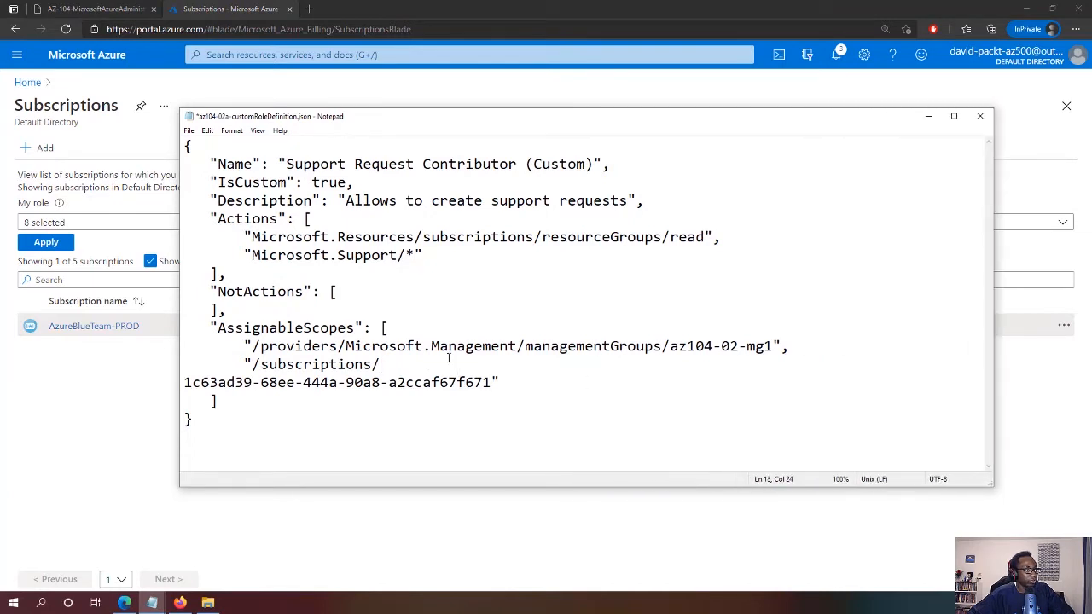
pyautogui.press('Delete')
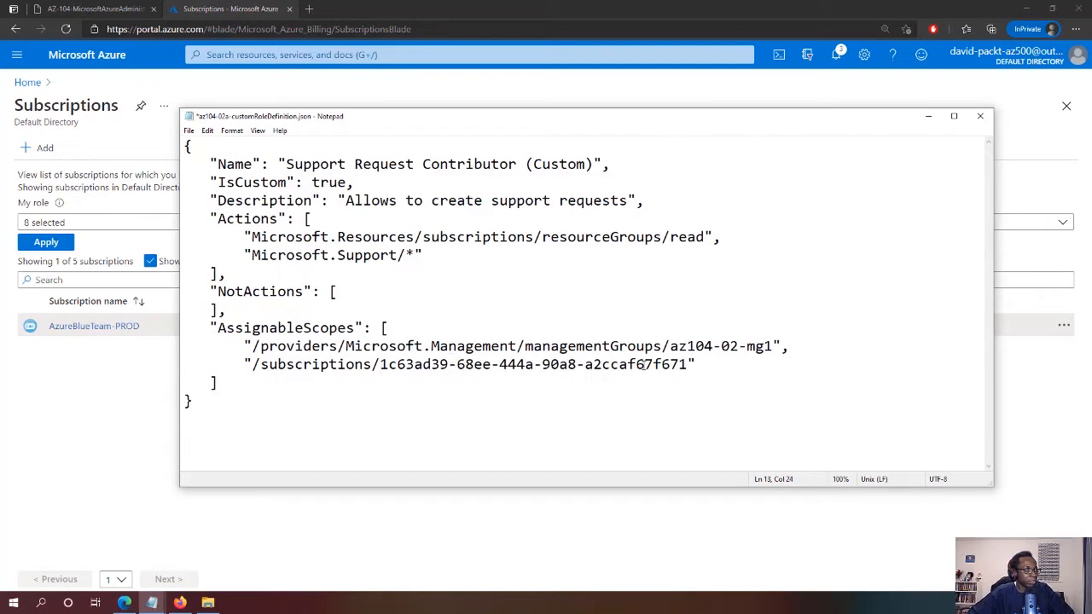
pyautogui.hotkey('ctrl', 's')
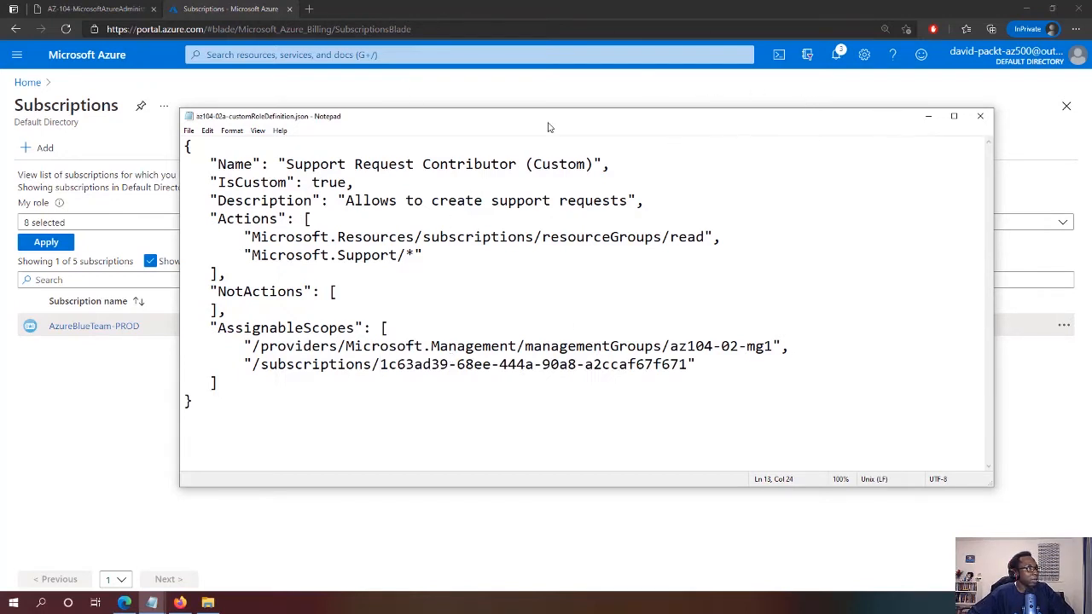
pyautogui.click(928, 116)
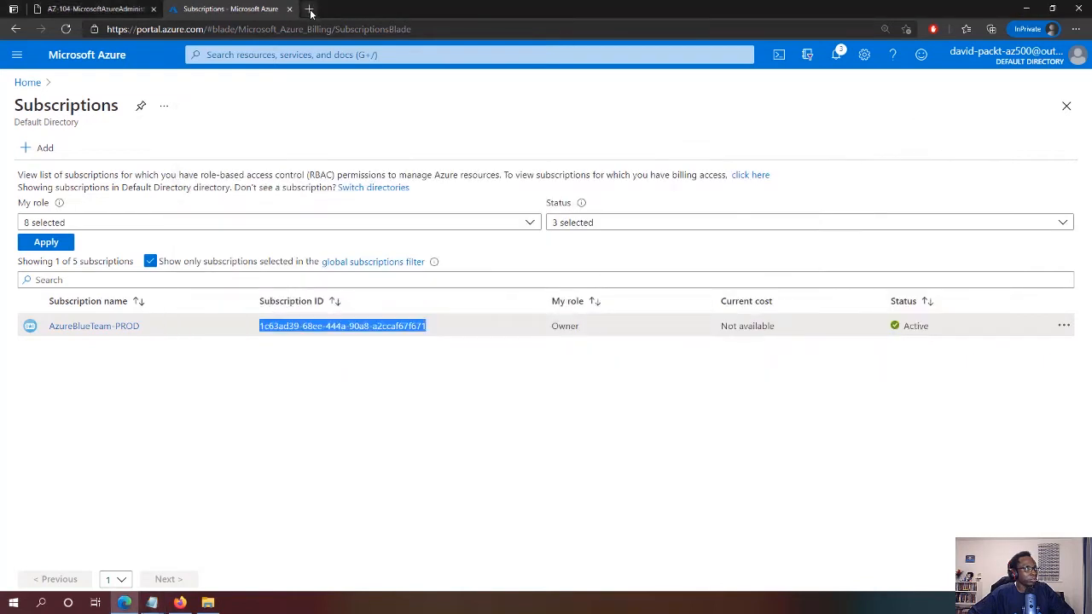
# Load shell.azure.com in a new tab, then use the portal tab's Bash Cloud Shell session
pyautogui.click(309, 10)
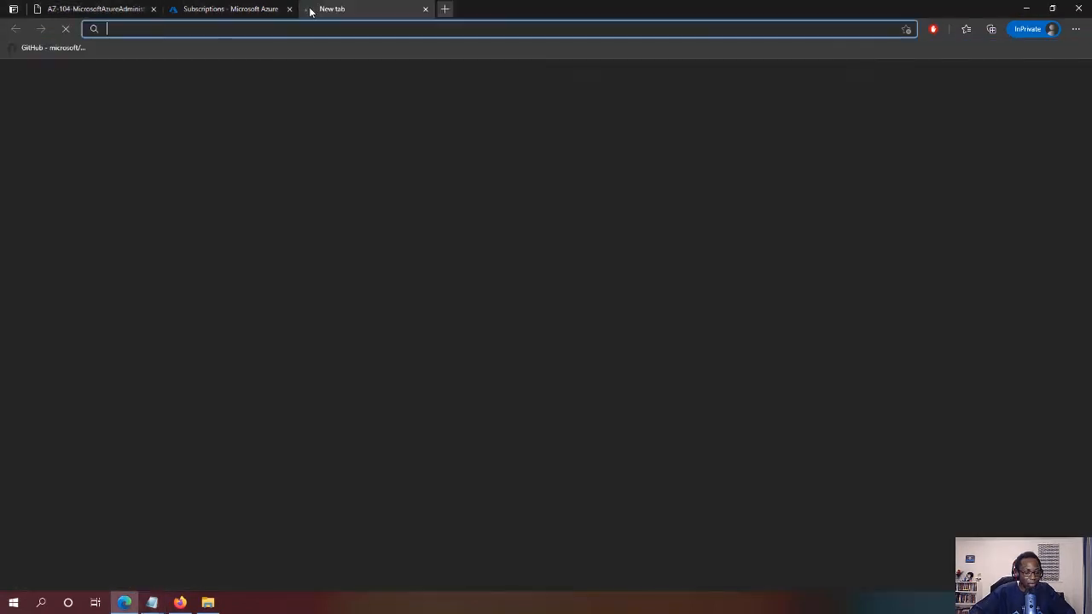
pyautogui.write('shell')
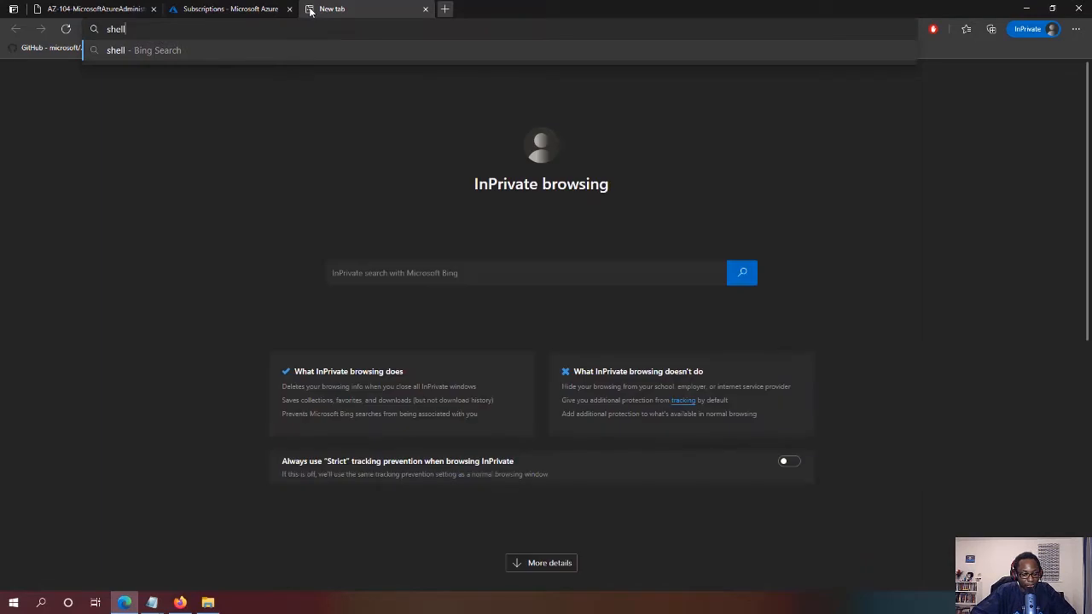
pyautogui.write('.azure.com')
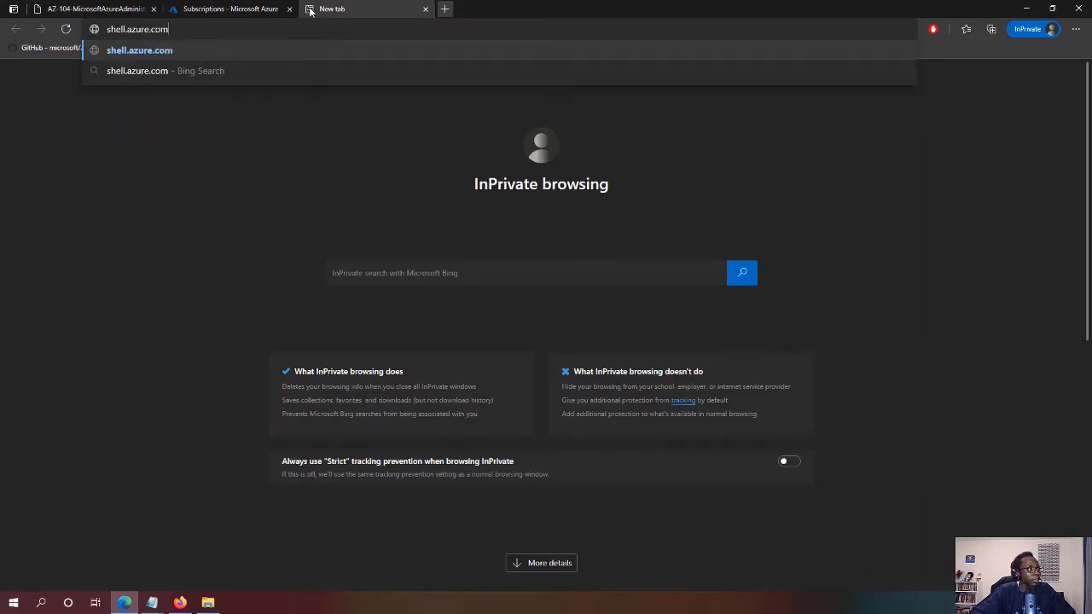
pyautogui.press('Return')
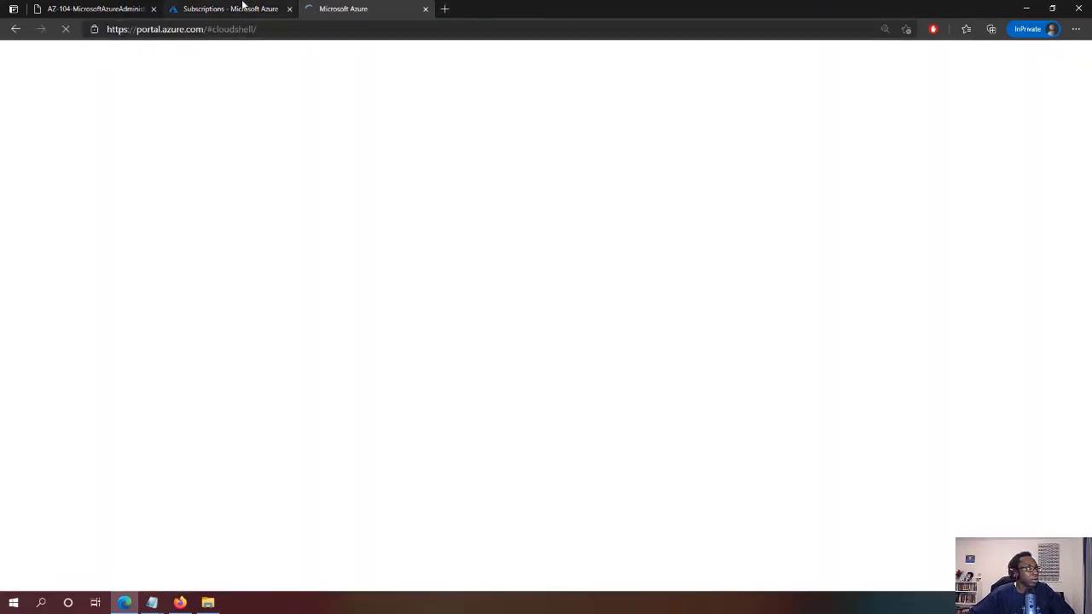
pyautogui.click(243, 8)
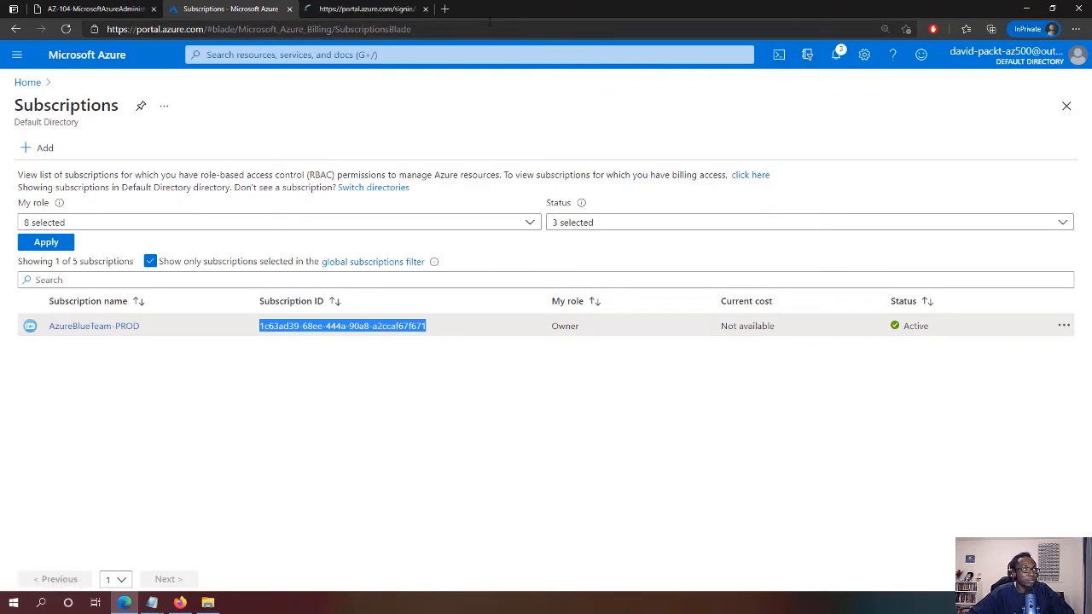
pyautogui.click(391, 8)
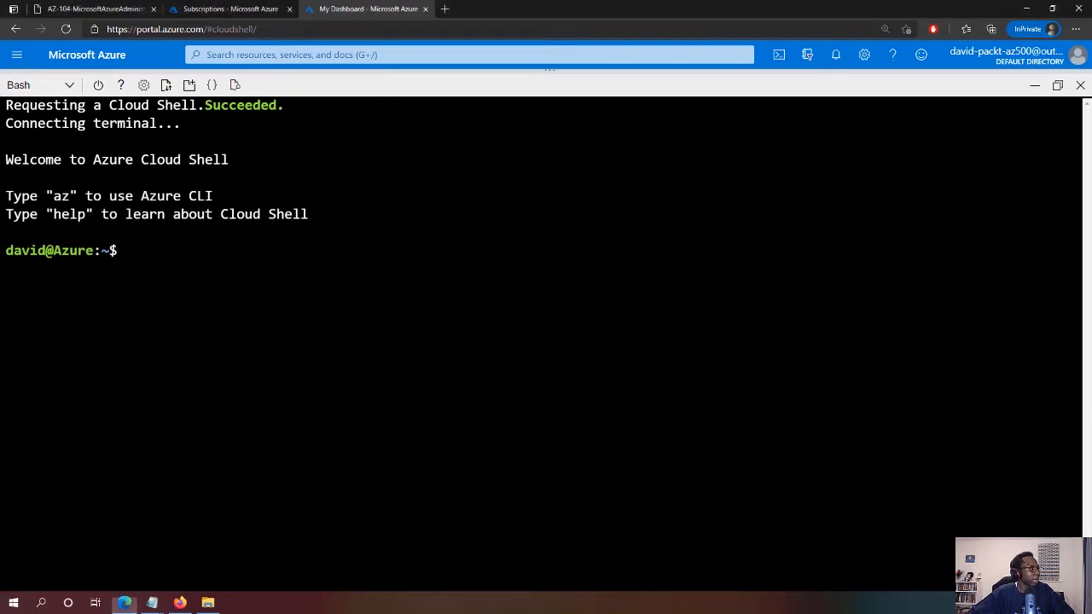
# Switch Cloud Shell to PowerShell, restarting it and reloading the page until the PS prompt appears
pyautogui.click(68, 86)
pyautogui.click(75, 109)
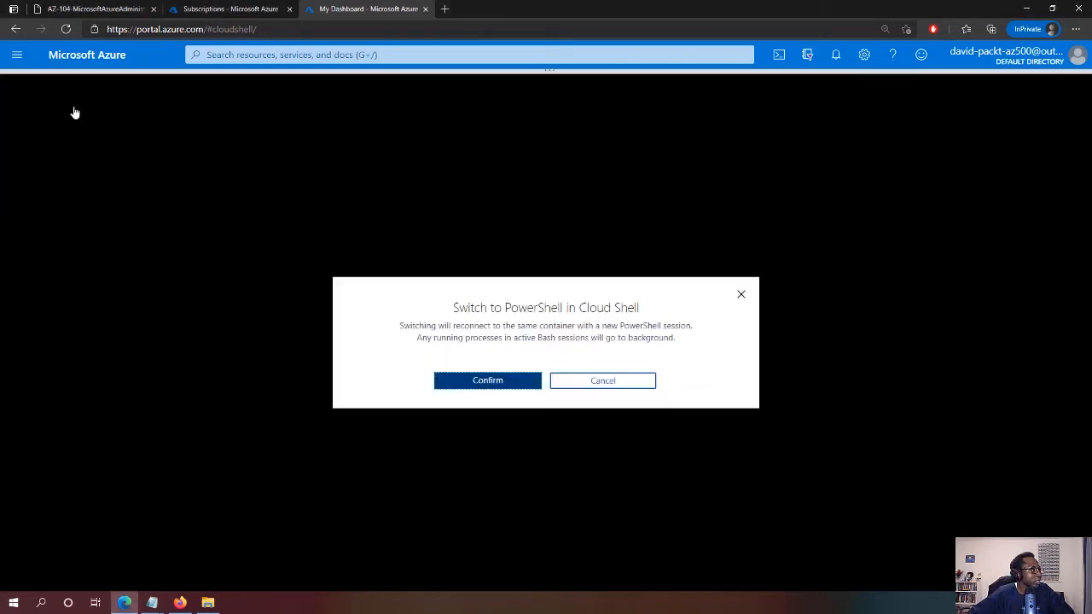
pyautogui.click(500, 383)
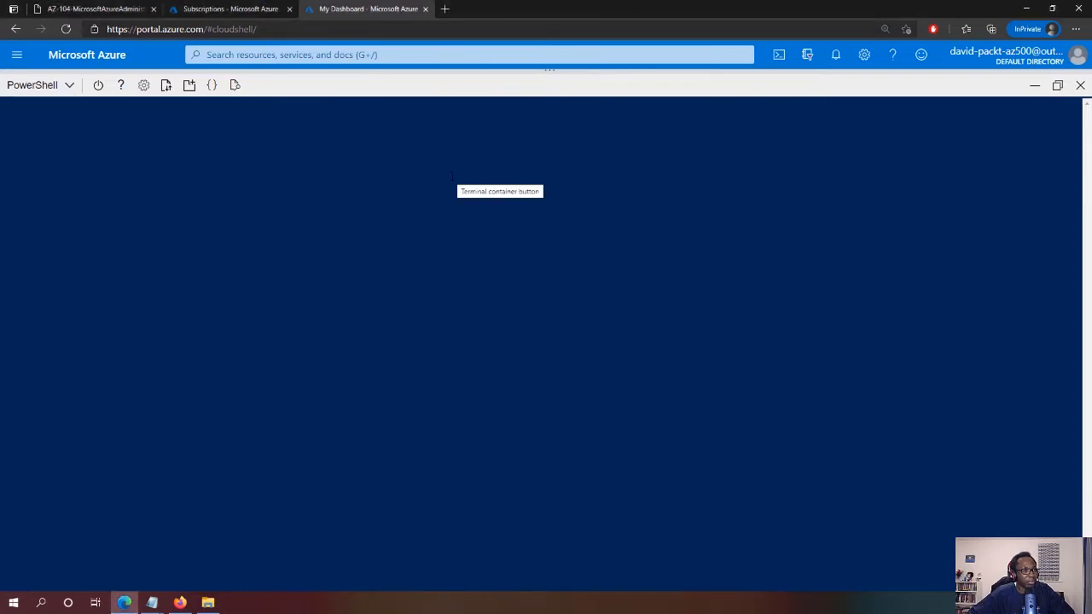
pyautogui.click(99, 85)
pyautogui.click(516, 384)
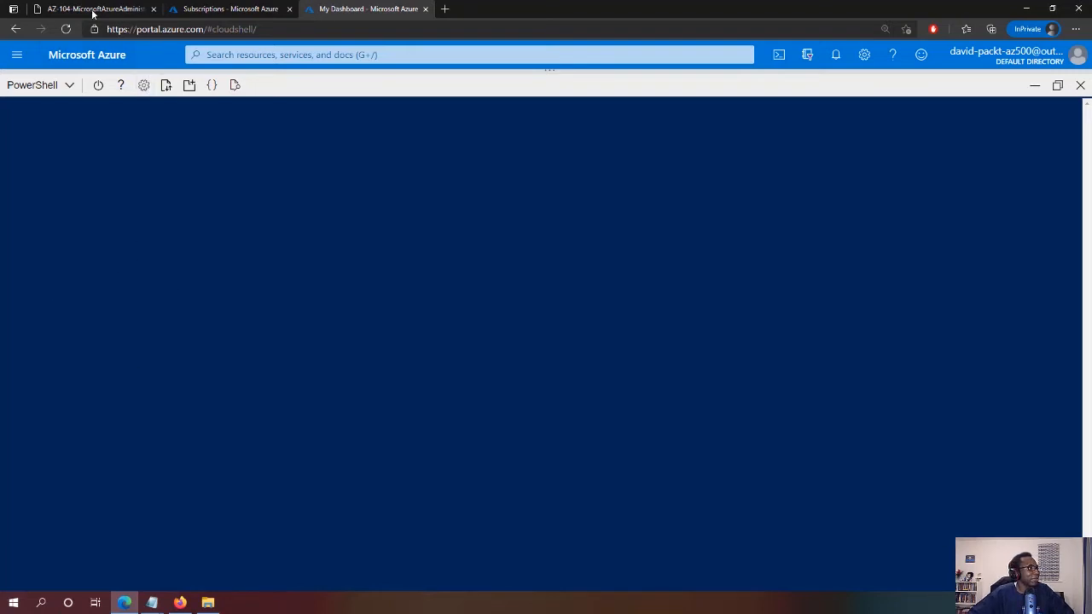
pyautogui.click(66, 31)
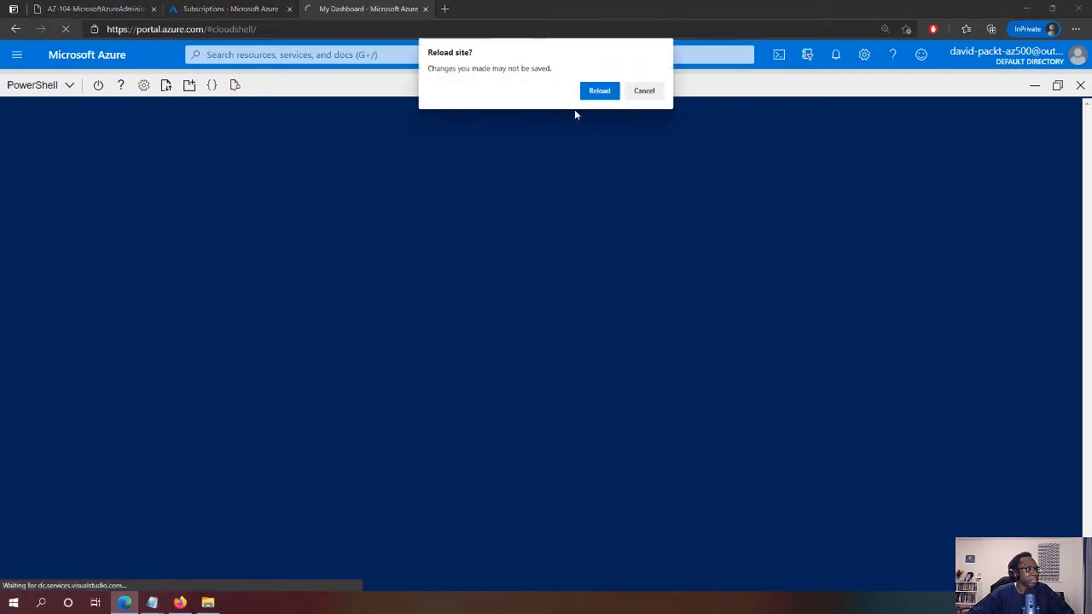
pyautogui.click(597, 92)
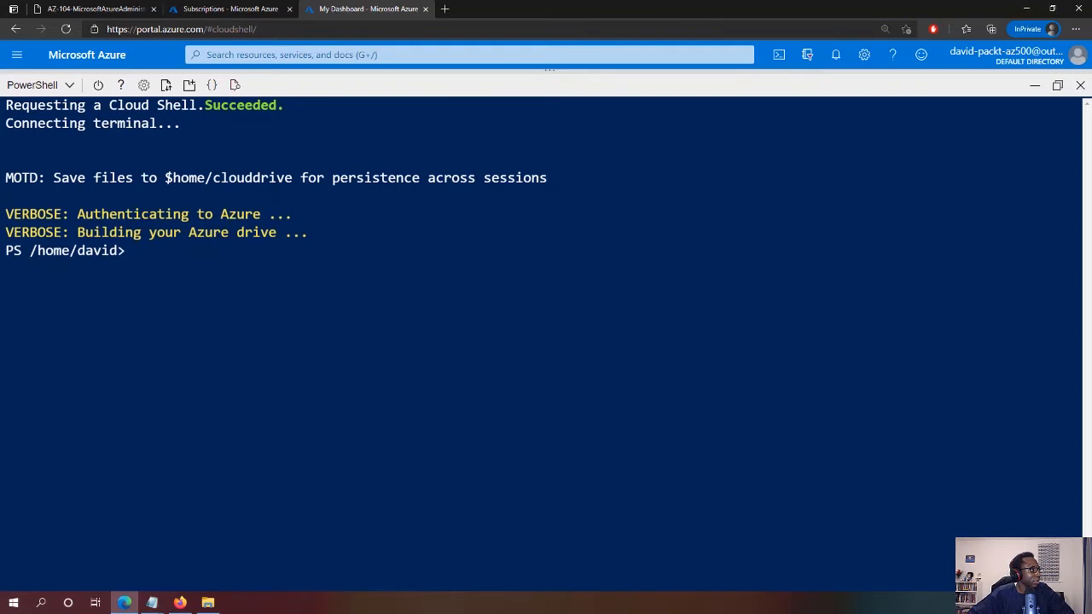
# Upload az104-02a-customRoleDefinition.json from Downloads\AZ-104\Allfiles\Labs\02 and verify it with ls
pyautogui.click(168, 87)
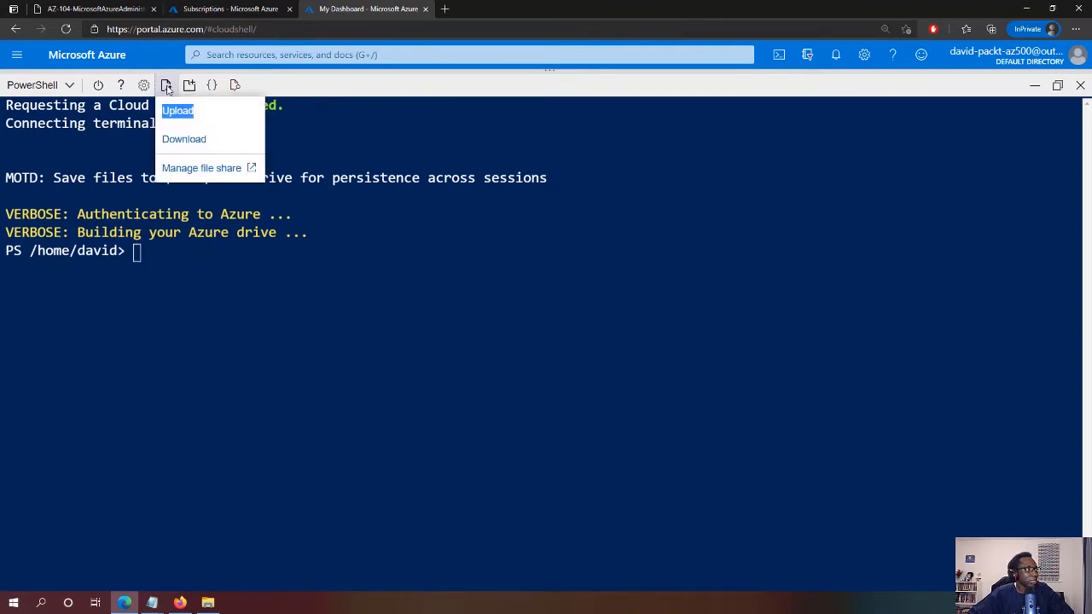
pyautogui.click(167, 87)
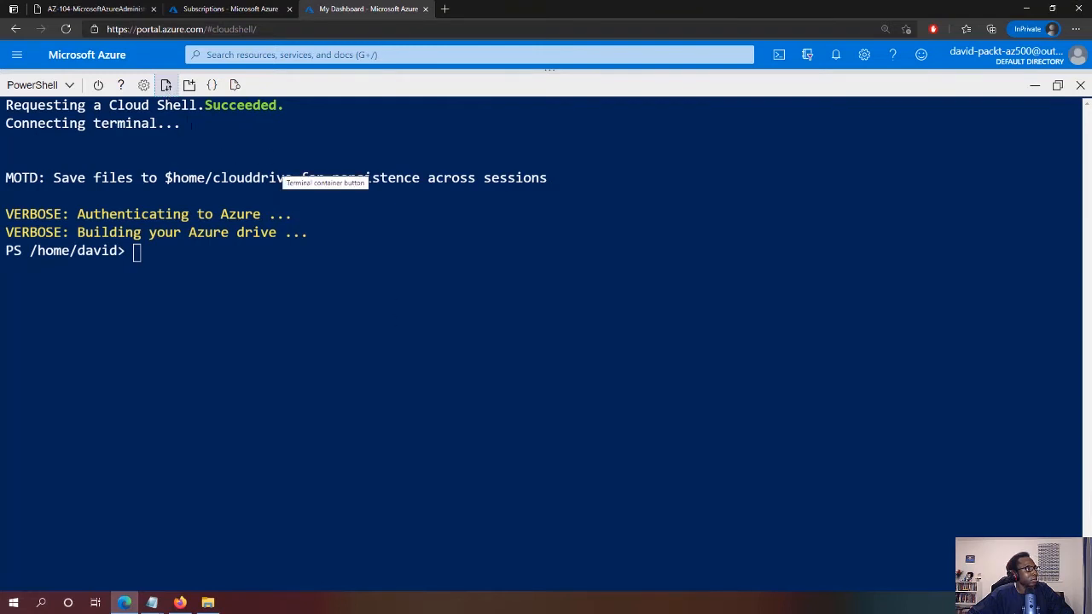
pyautogui.click(167, 89)
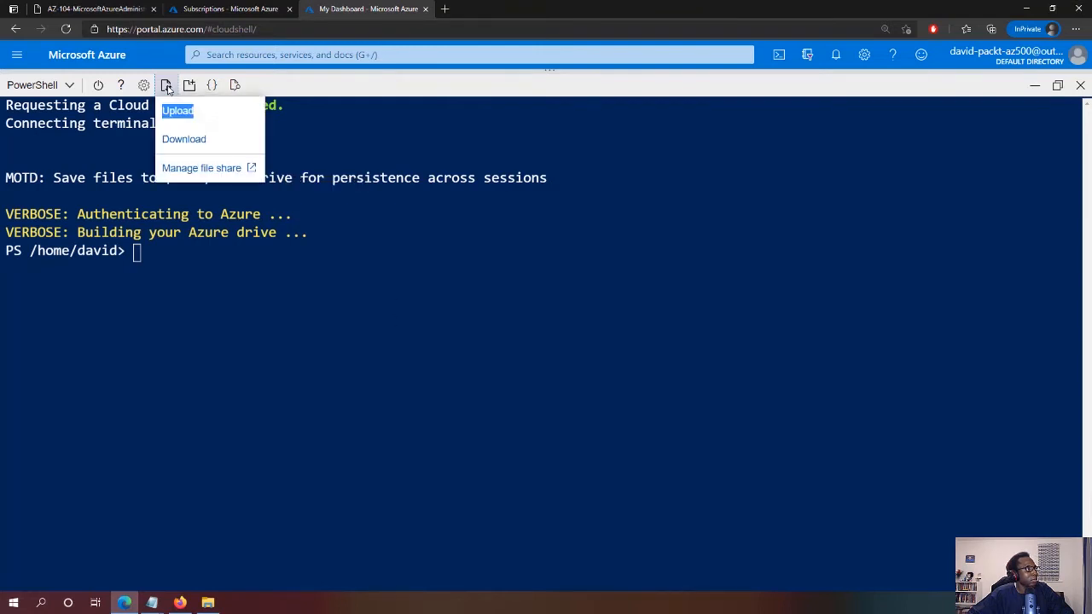
pyautogui.click(189, 117)
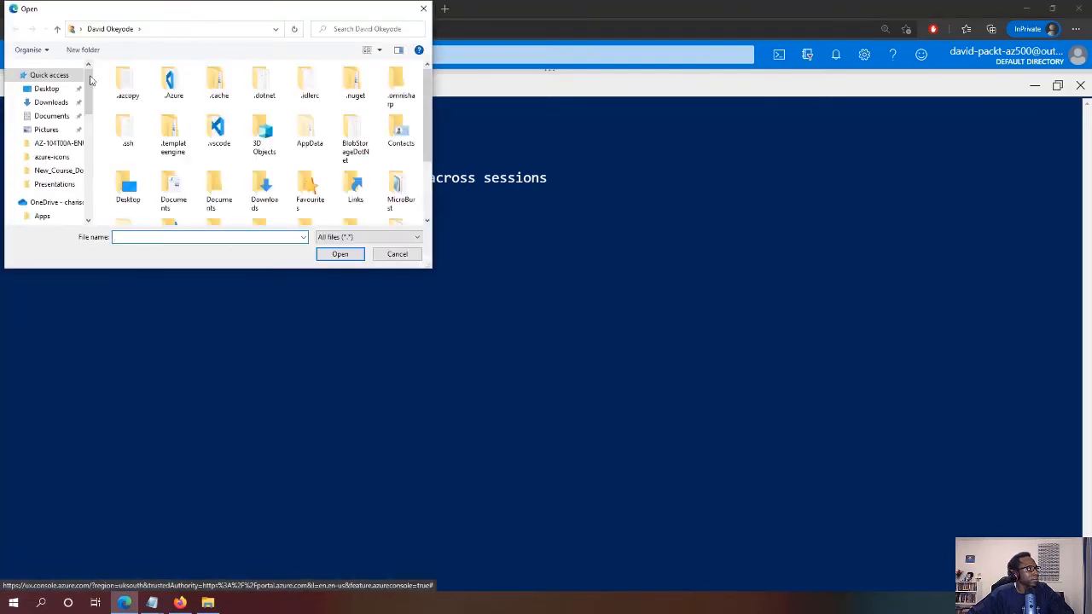
pyautogui.click(51, 102)
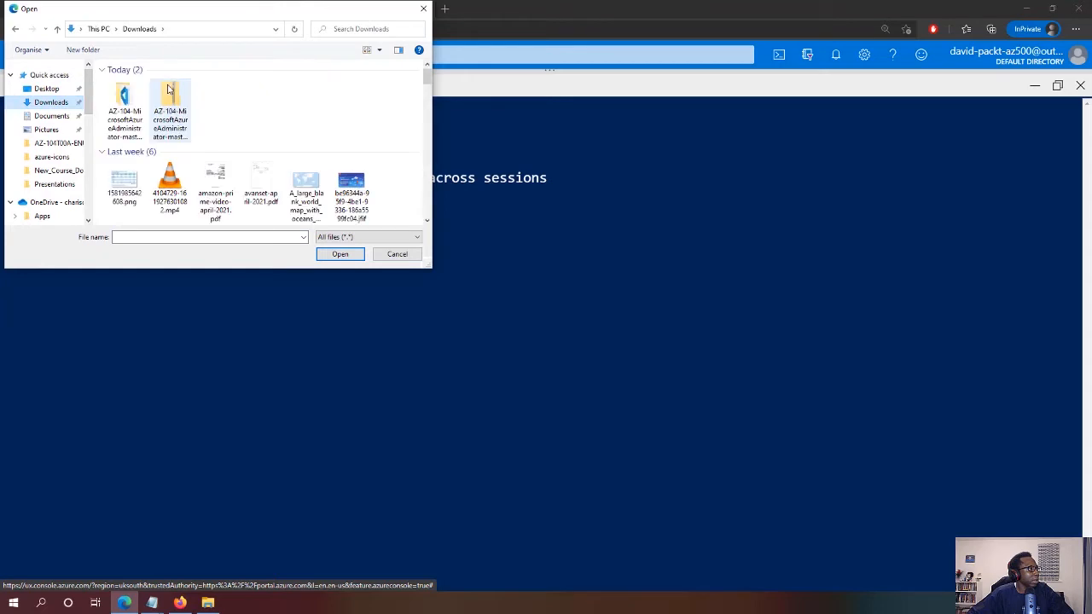
pyautogui.doubleClick(216, 106)
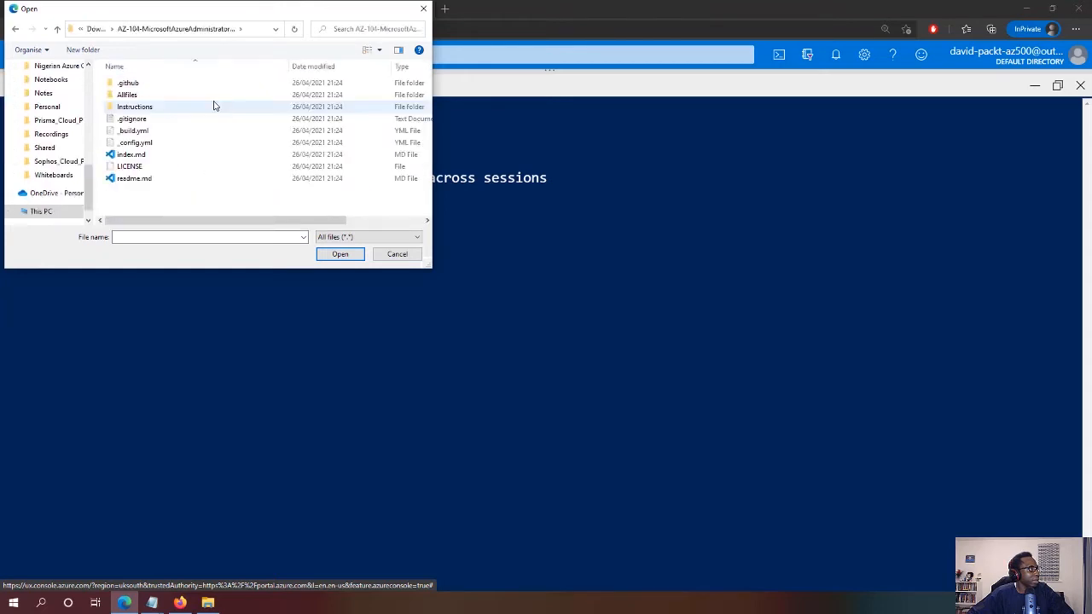
pyautogui.doubleClick(125, 94)
pyautogui.doubleClick(123, 85)
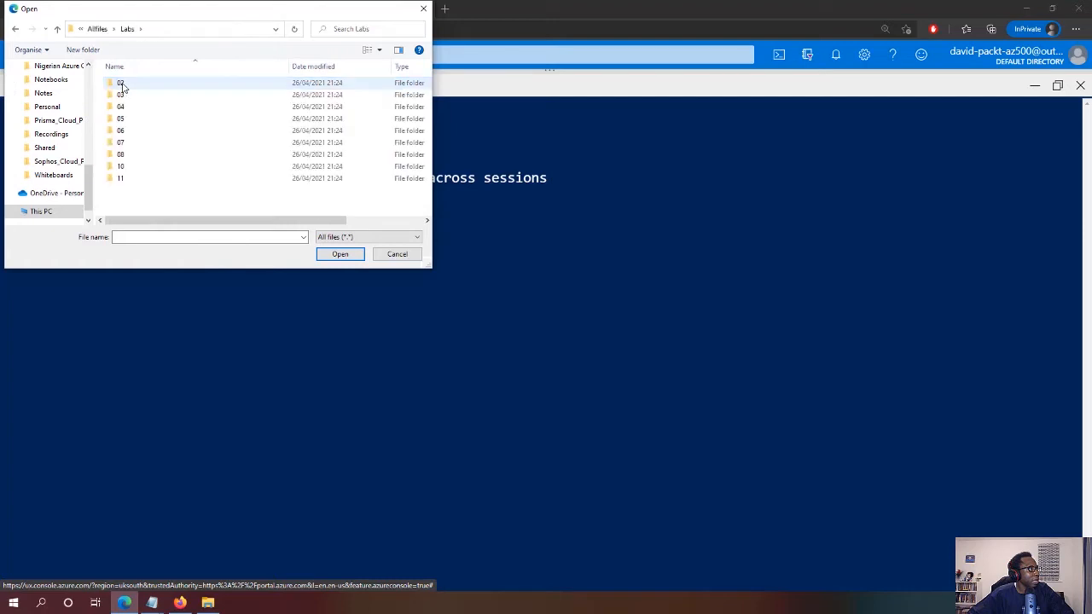
pyautogui.doubleClick(124, 93)
pyautogui.click(165, 85)
pyautogui.doubleClick(165, 85)
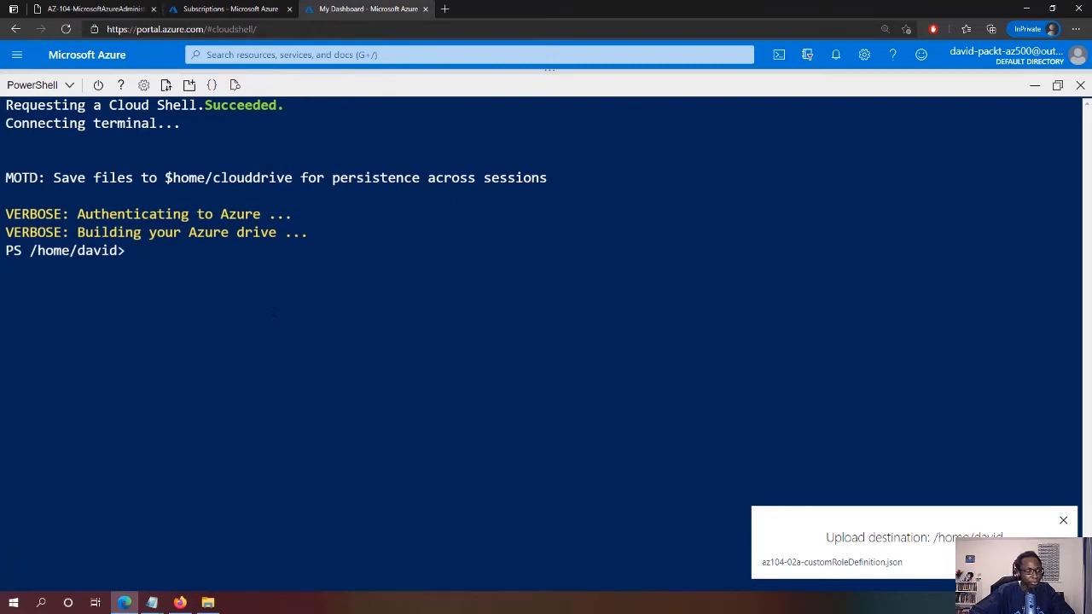
pyautogui.write('ls')
pyautogui.press('Return')
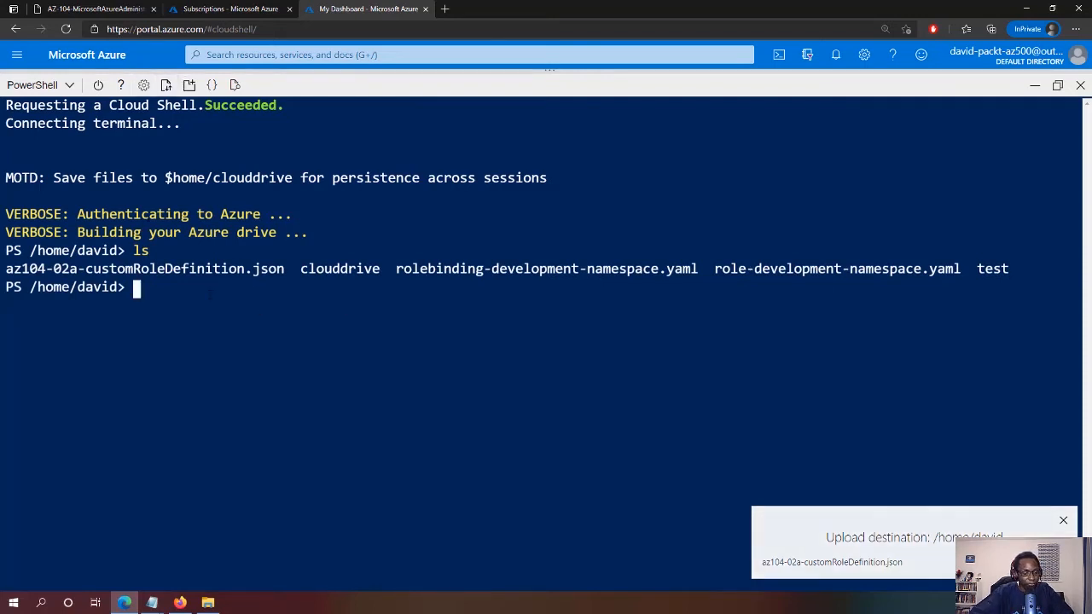
# Review the uploaded JSON file in the Cloud Shell code editor, then close the editor
pyautogui.write('code az104-02a-customRoleDefinition.json')
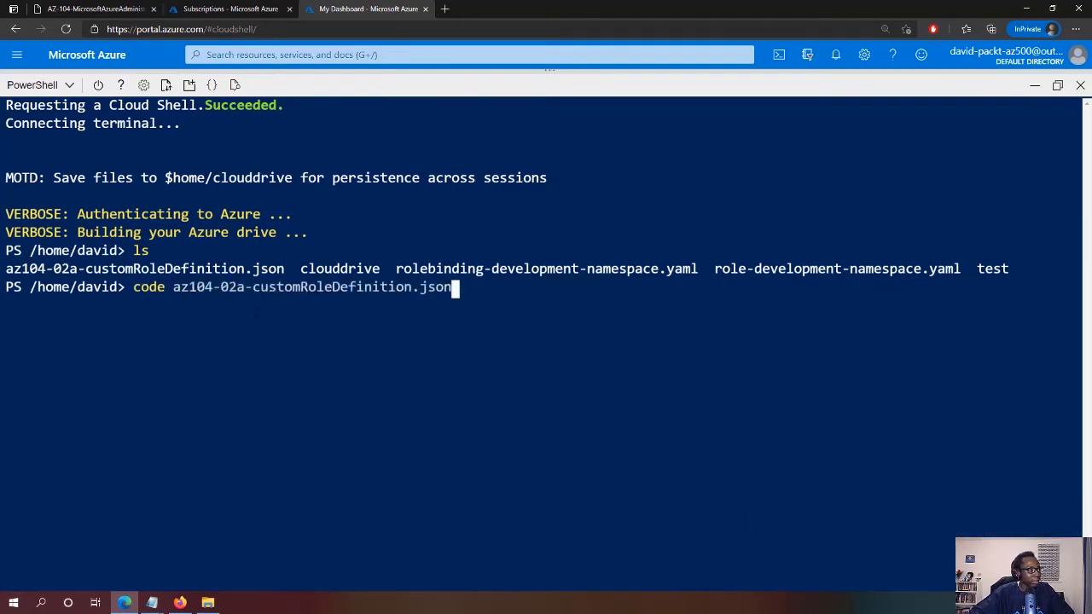
pyautogui.press('Tab')
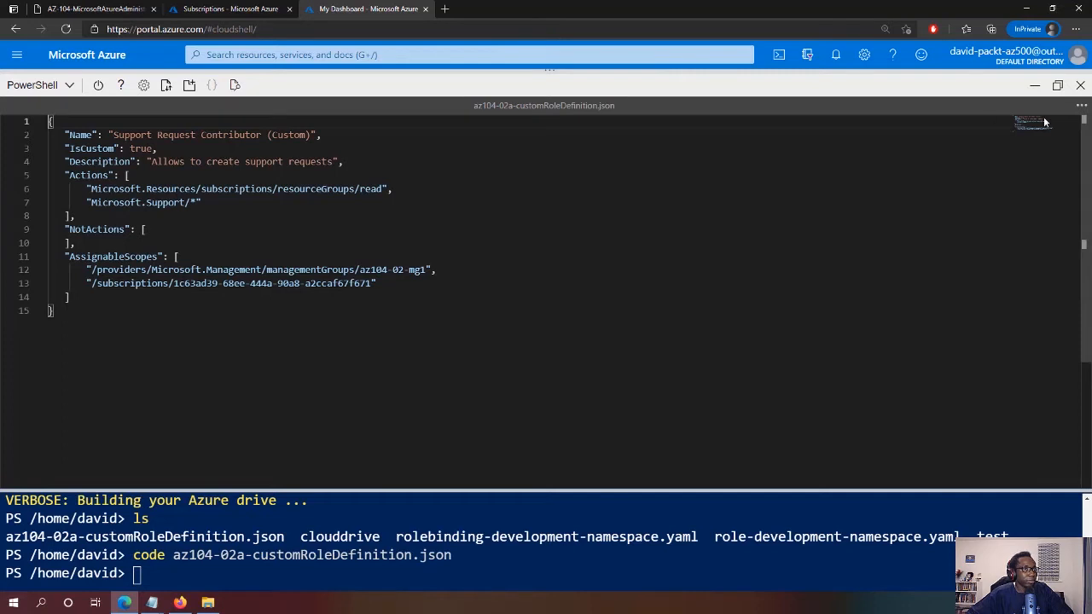
pyautogui.click(1081, 105)
pyautogui.click(988, 154)
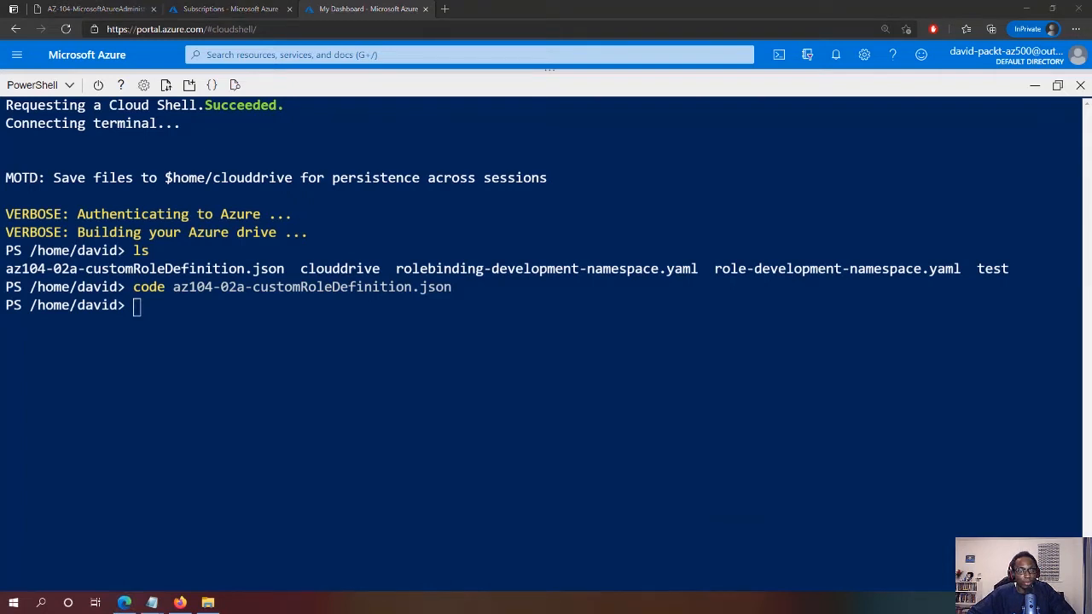
# Run New-AzRoleDefinition -InputFile to create the Support Request Contributor (Custom) role
pyautogui.rightClick(392, 345)
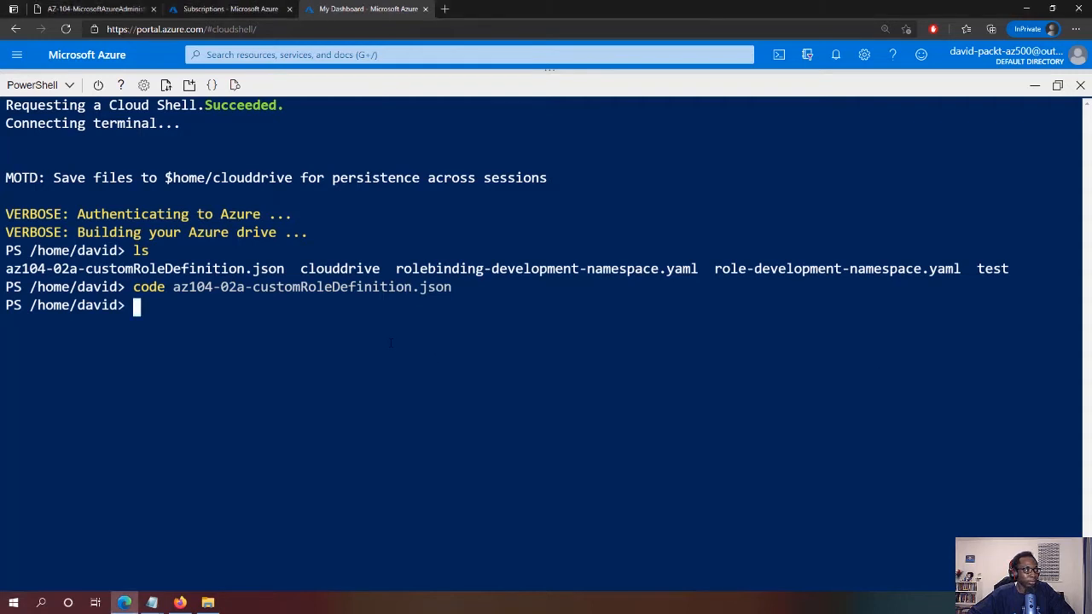
pyautogui.click(460, 157)
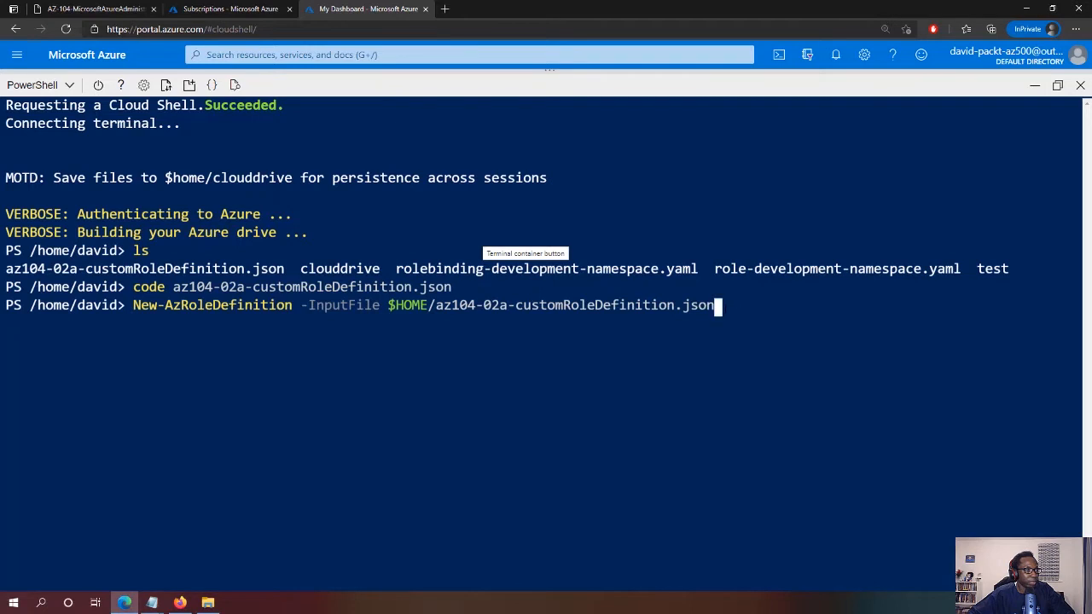
pyautogui.press('Return')
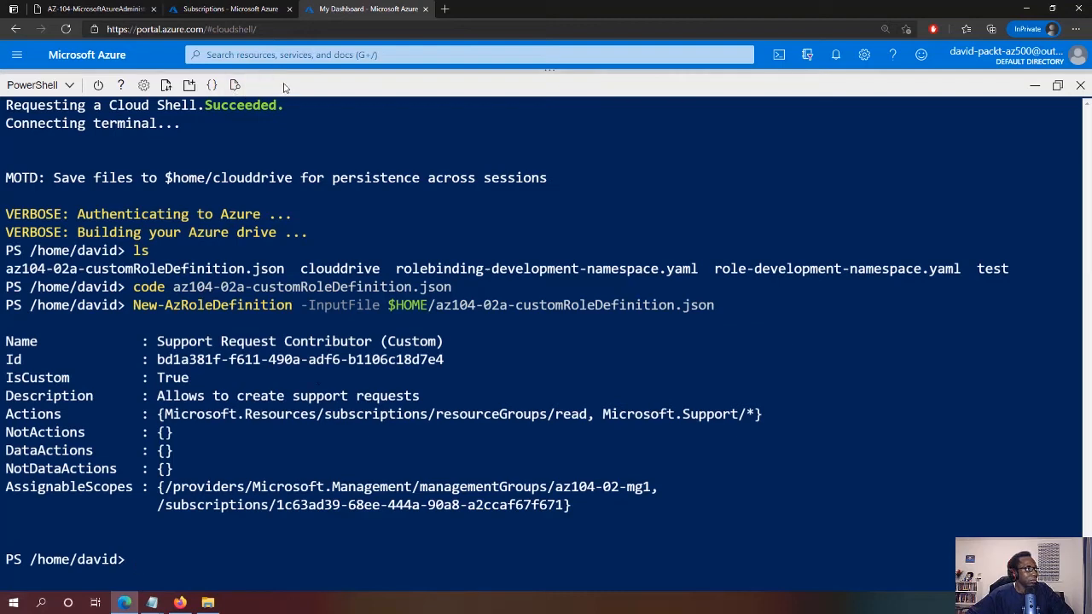
pyautogui.click(218, 7)
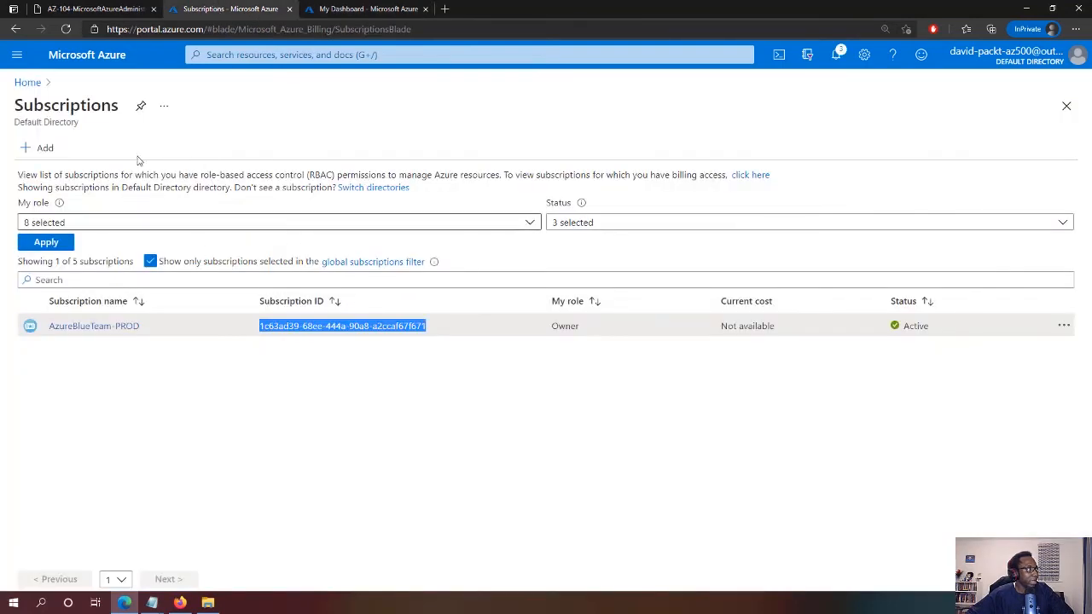
# Open AzureBlueTeam-PROD's Access control roles list and search for 'suppo'
pyautogui.click(108, 326)
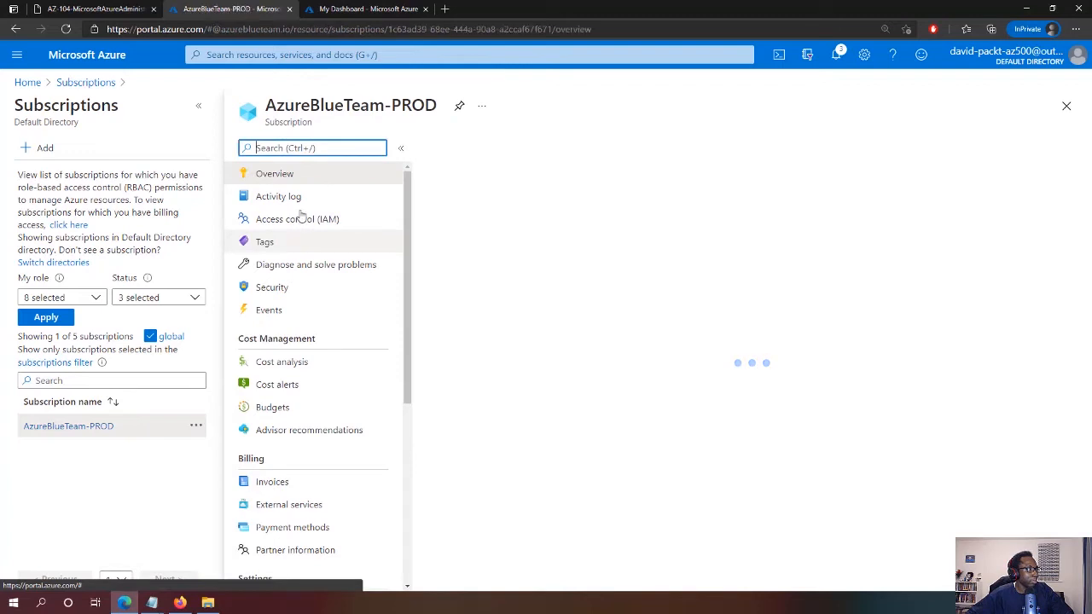
pyautogui.click(312, 225)
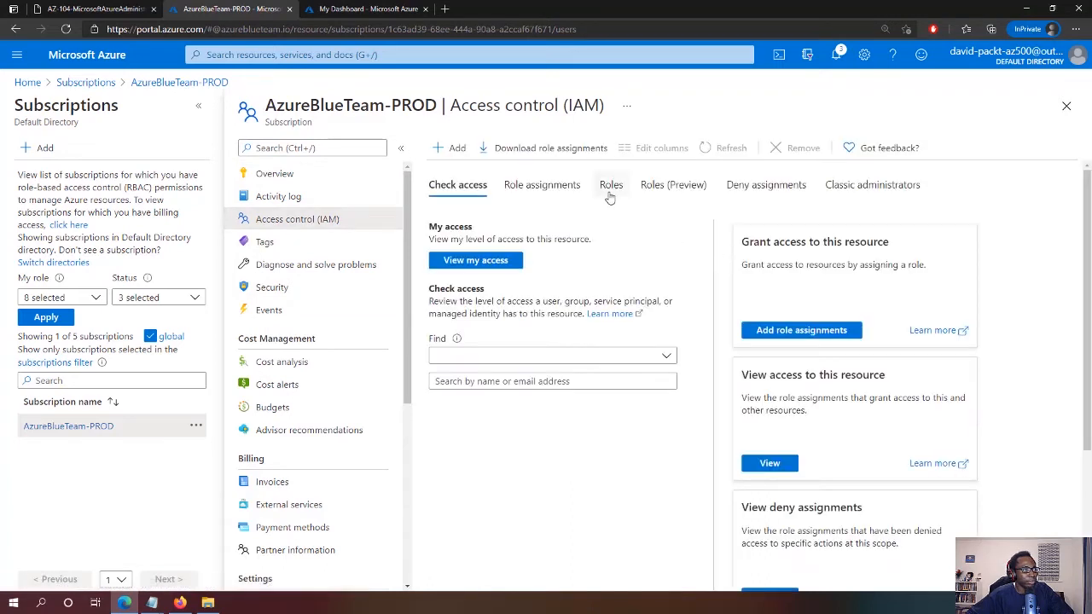
pyautogui.click(610, 187)
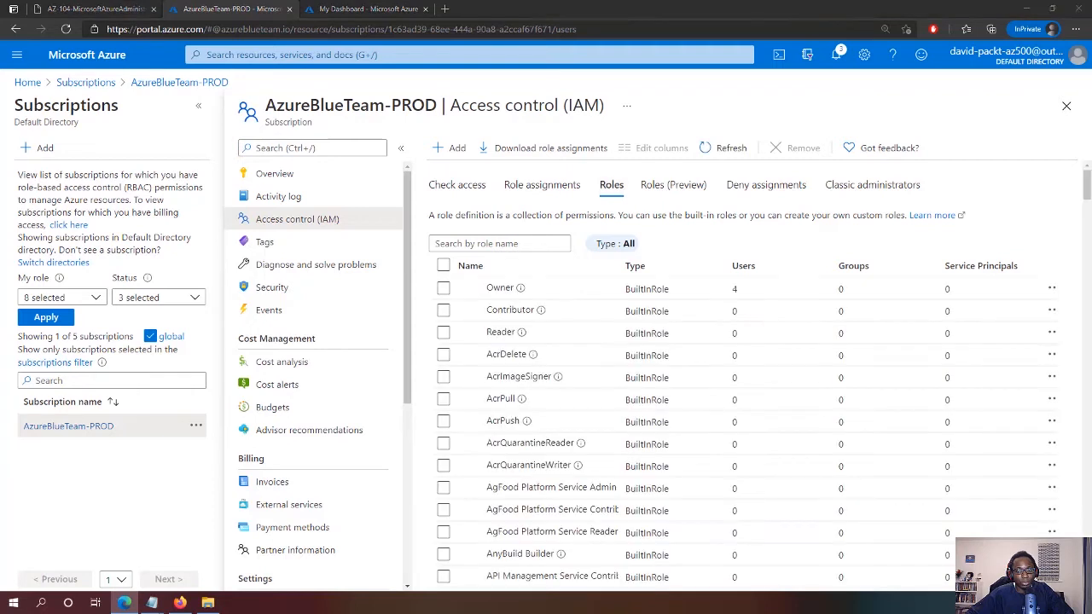
pyautogui.click(518, 241)
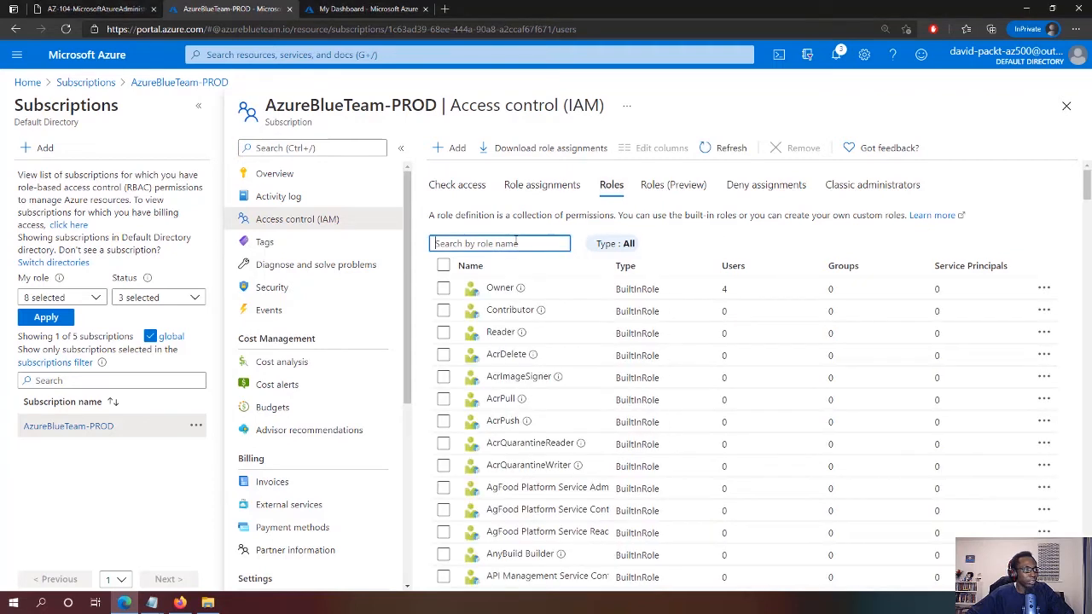
pyautogui.write('suppo')
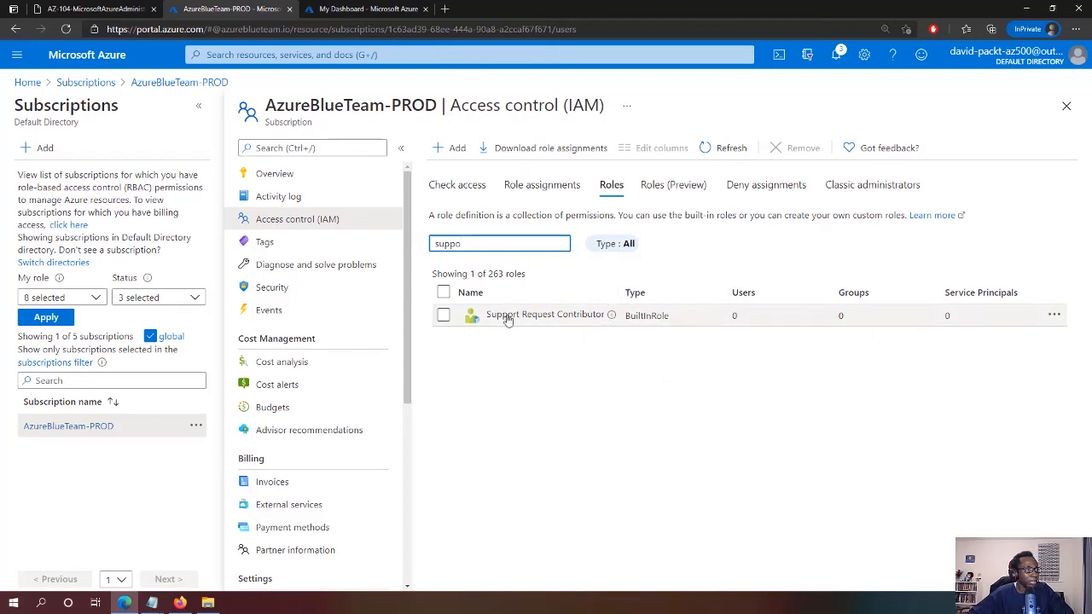
# In Roles (Preview), filter Type to CustomRole and widen the Name column
pyautogui.click(677, 187)
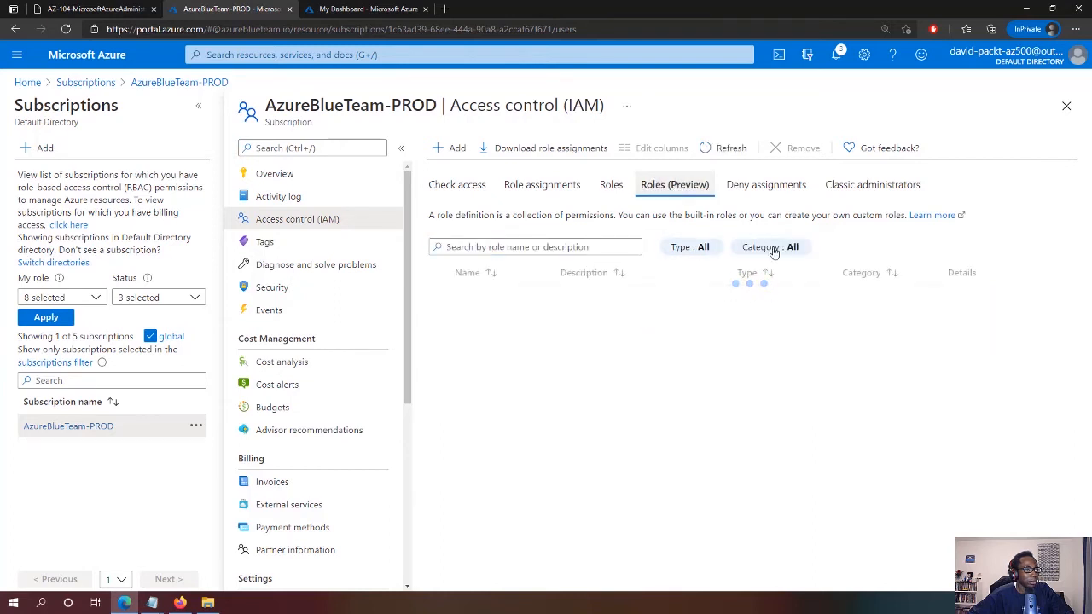
pyautogui.click(710, 250)
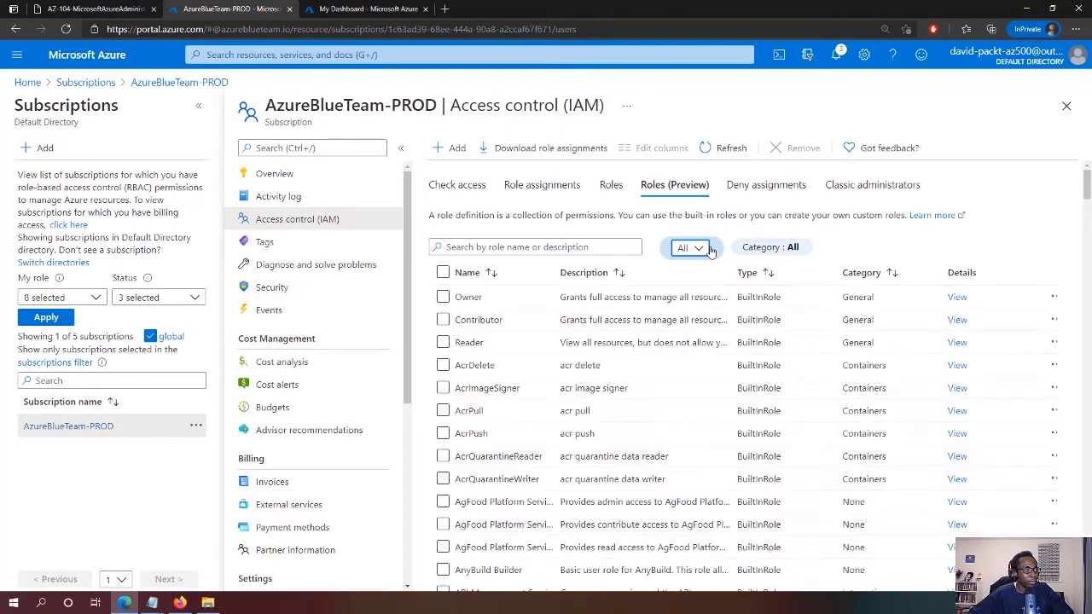
pyautogui.click(708, 249)
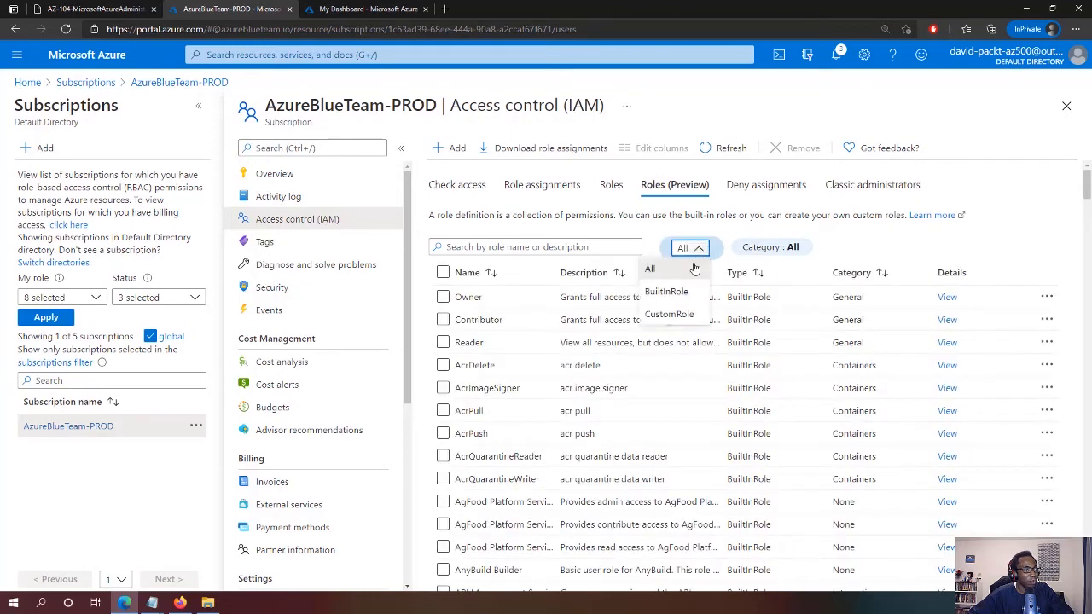
pyautogui.click(683, 312)
pyautogui.click(728, 148)
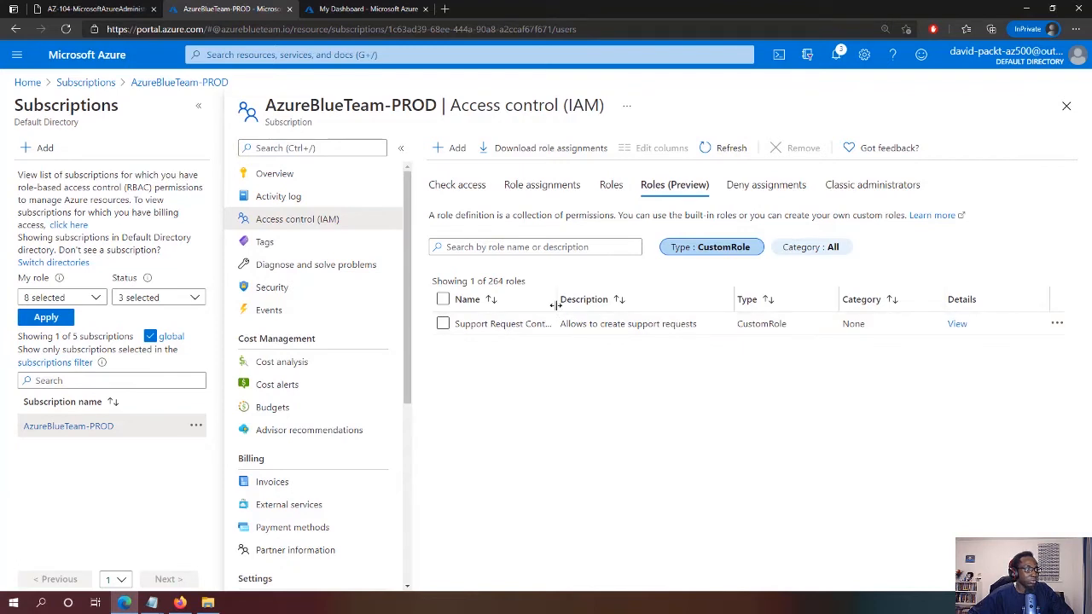
pyautogui.moveTo(556, 304); pyautogui.dragTo(624, 298)
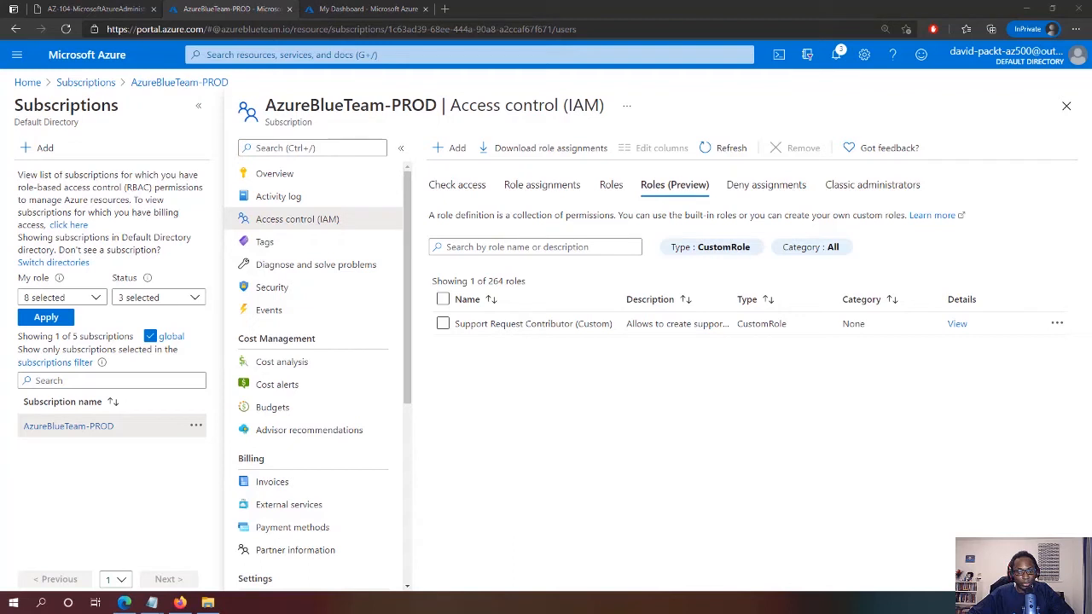
pyautogui.hotkey('alt', 'Tab')
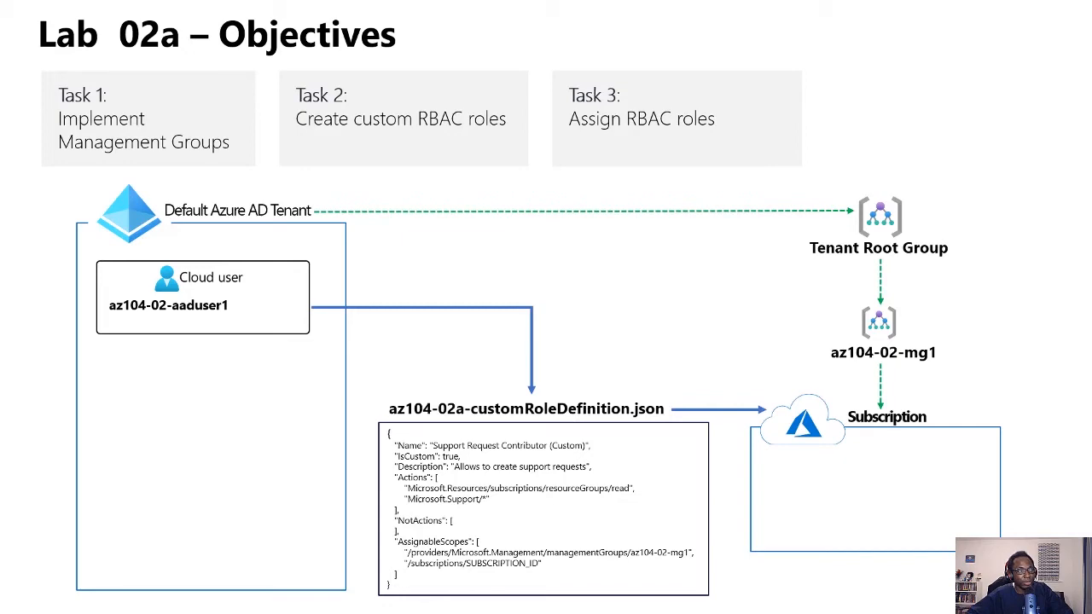
# End the Lab 02a Objectives slide show with Esc to return to the portal
pyautogui.press('Escape')
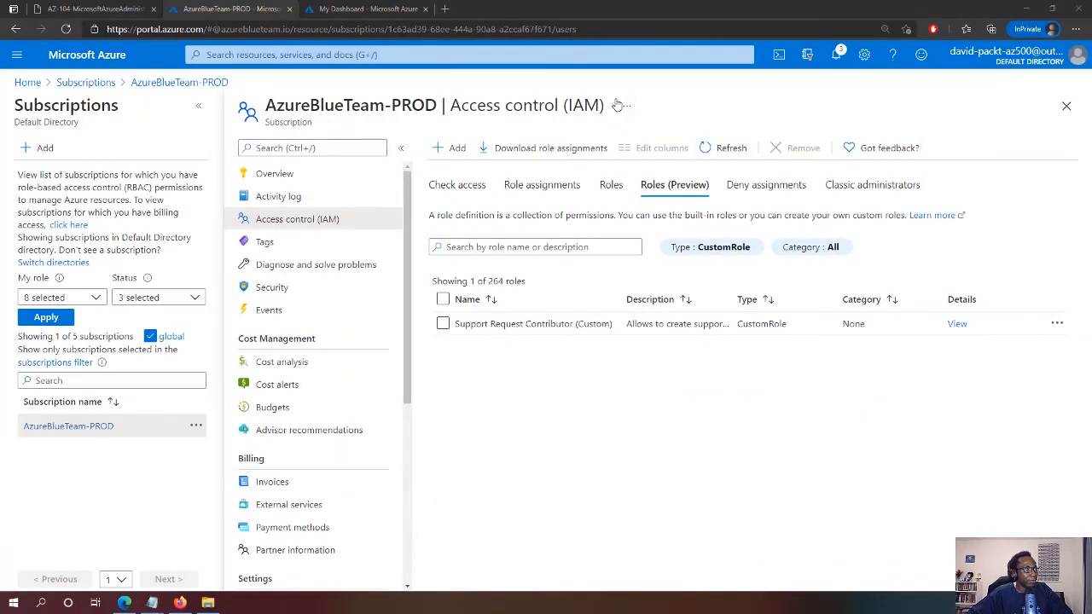
# Open Management groups and inspect the Tenant Root Group and its subscriptions
pyautogui.click(614, 54)
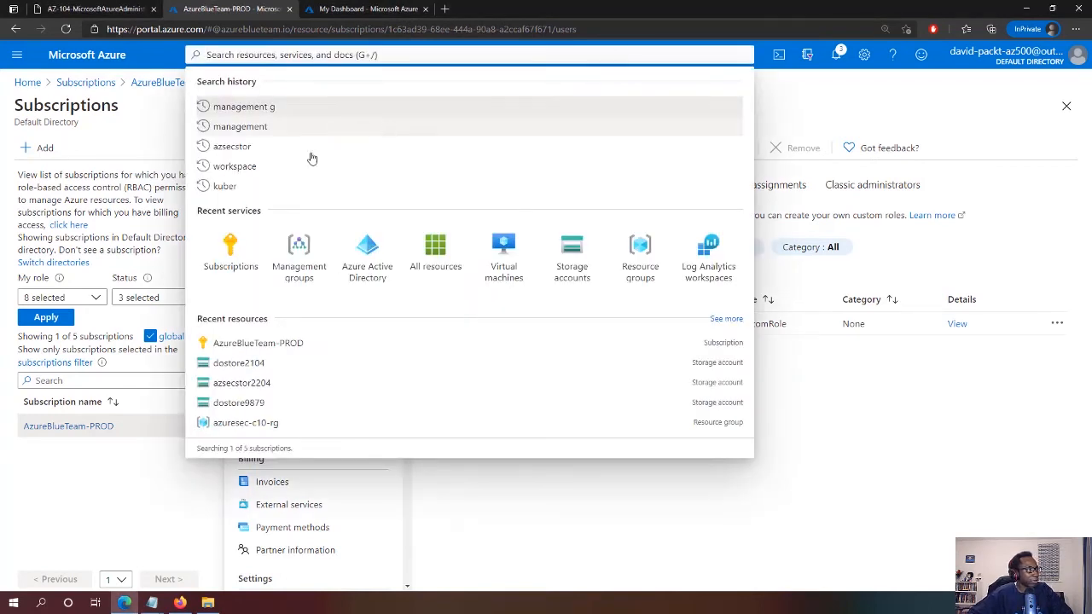
pyautogui.click(304, 254)
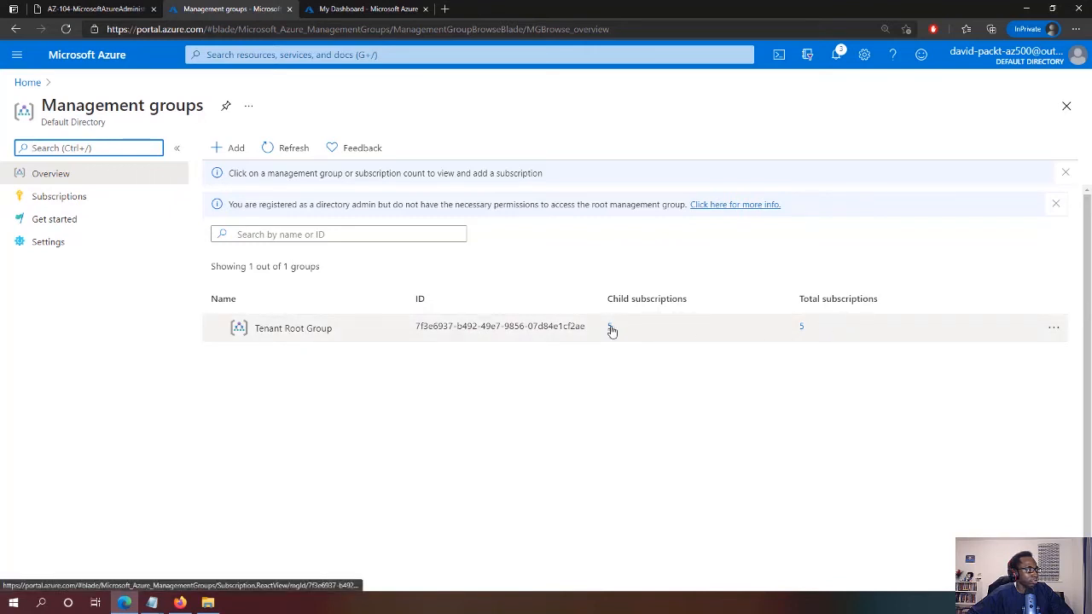
pyautogui.click(1054, 329)
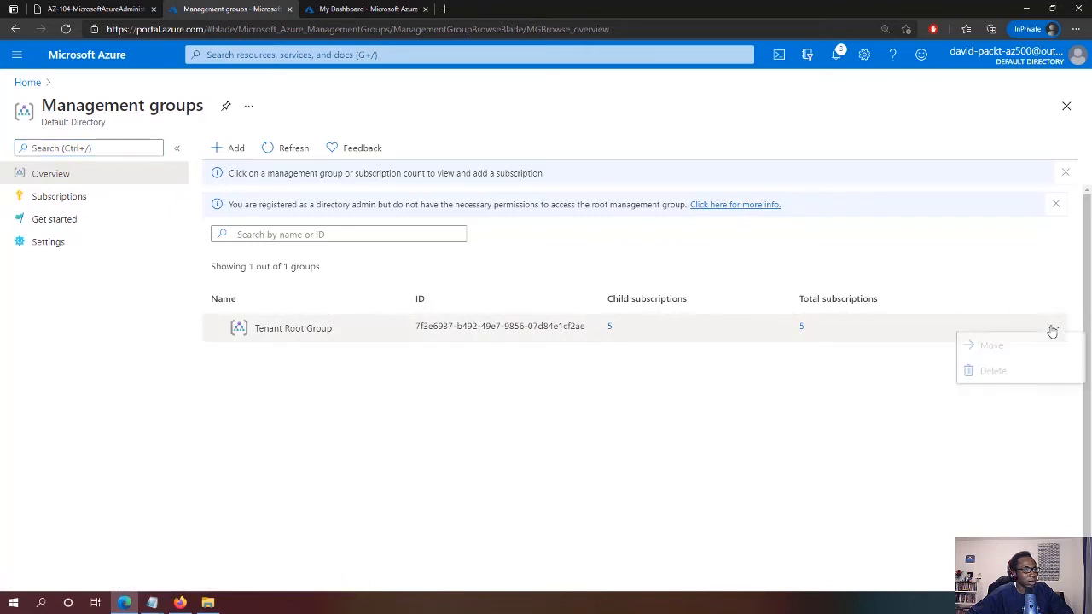
pyautogui.click(529, 414)
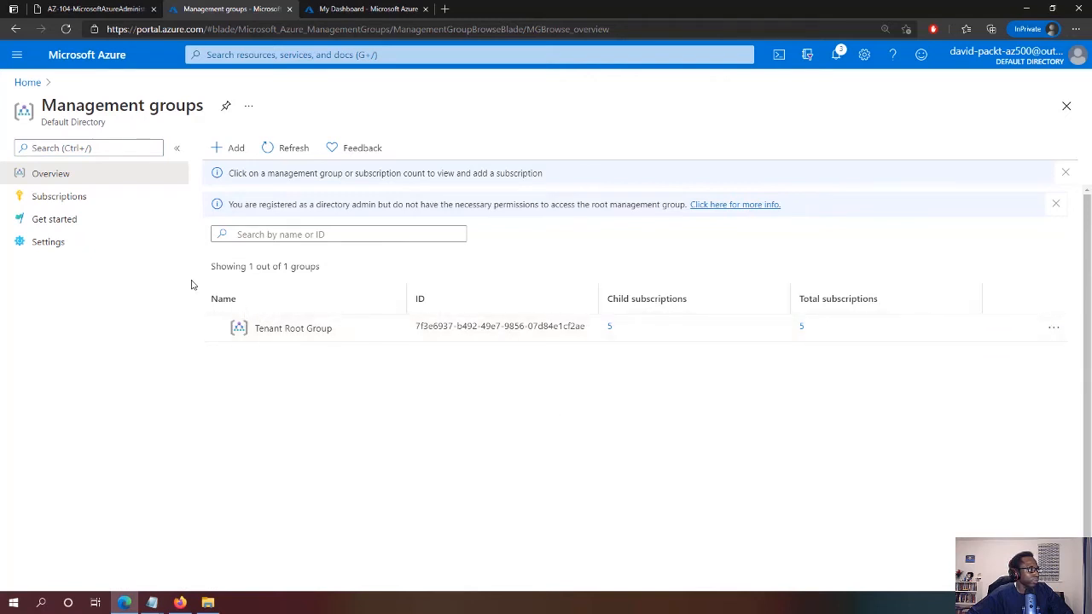
pyautogui.click(99, 201)
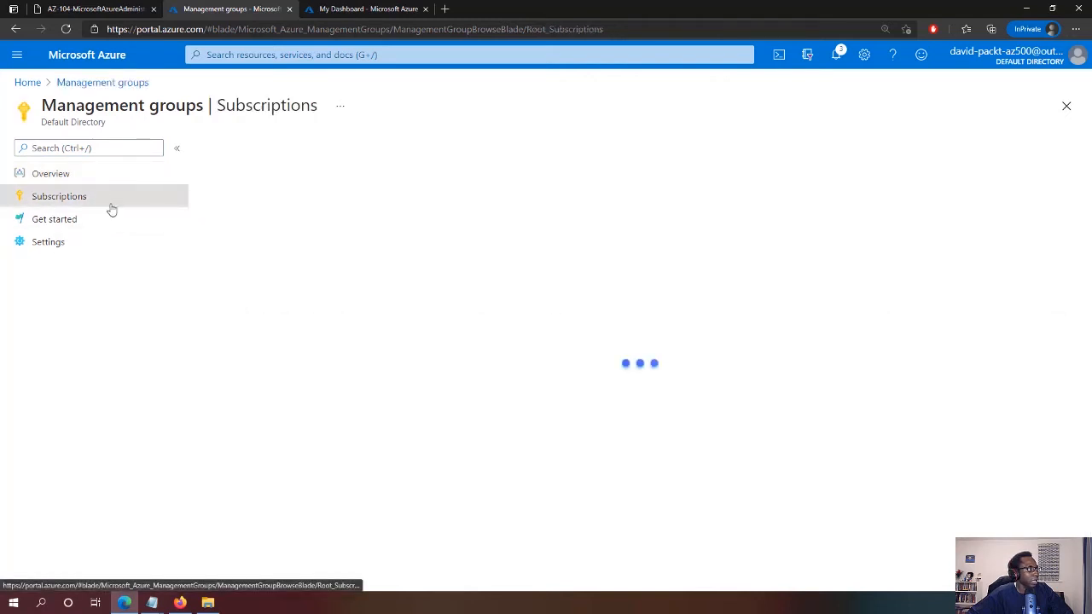
pyautogui.click(69, 180)
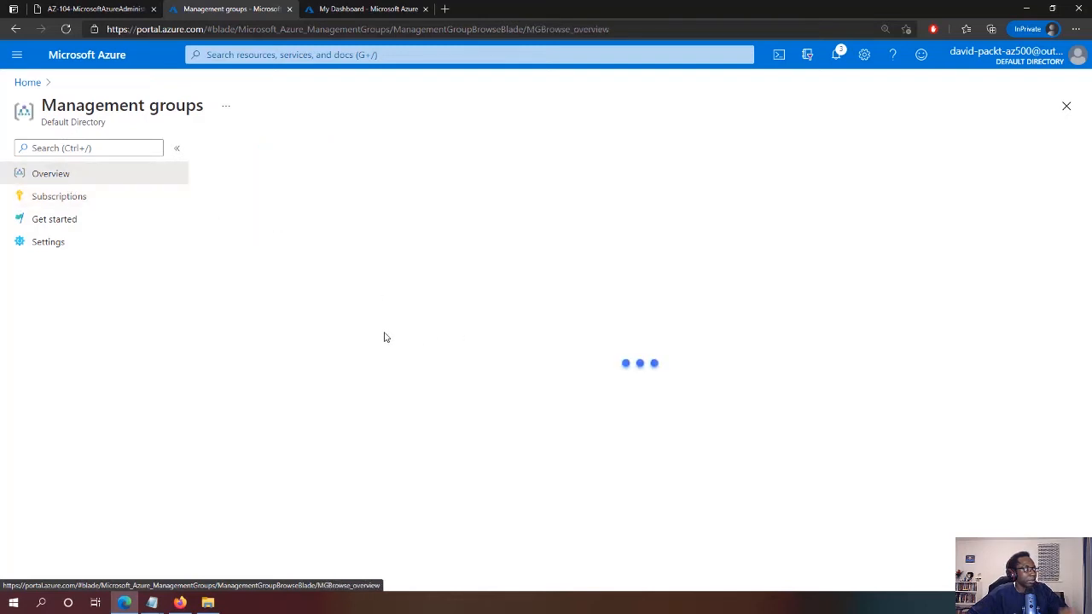
# Refresh the management groups list, then go to Azure Active Directory from the portal menu
pyautogui.moveTo(267, 329)
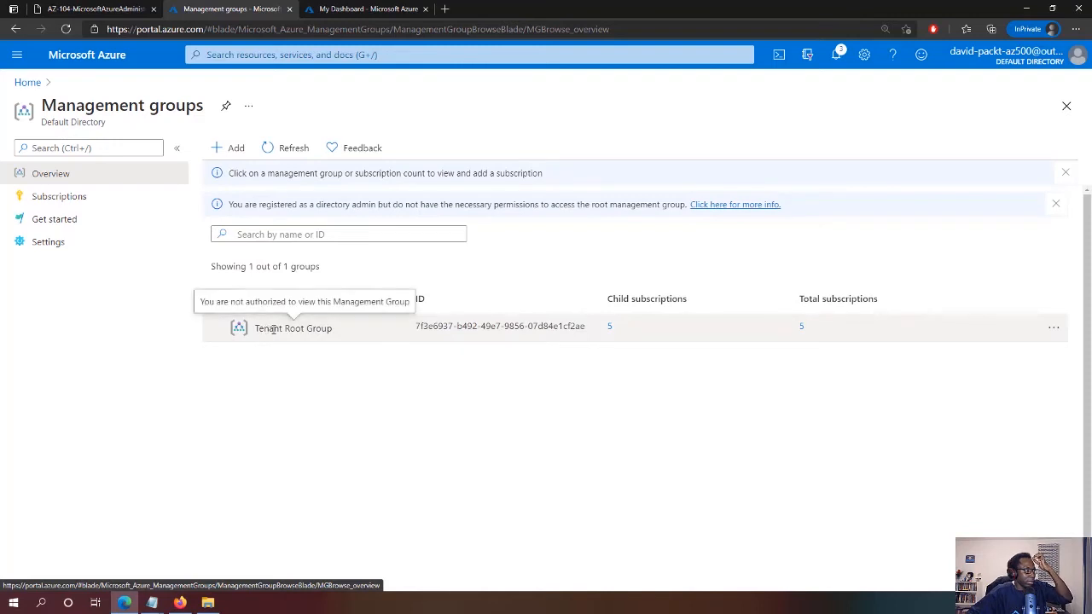
pyautogui.click(286, 147)
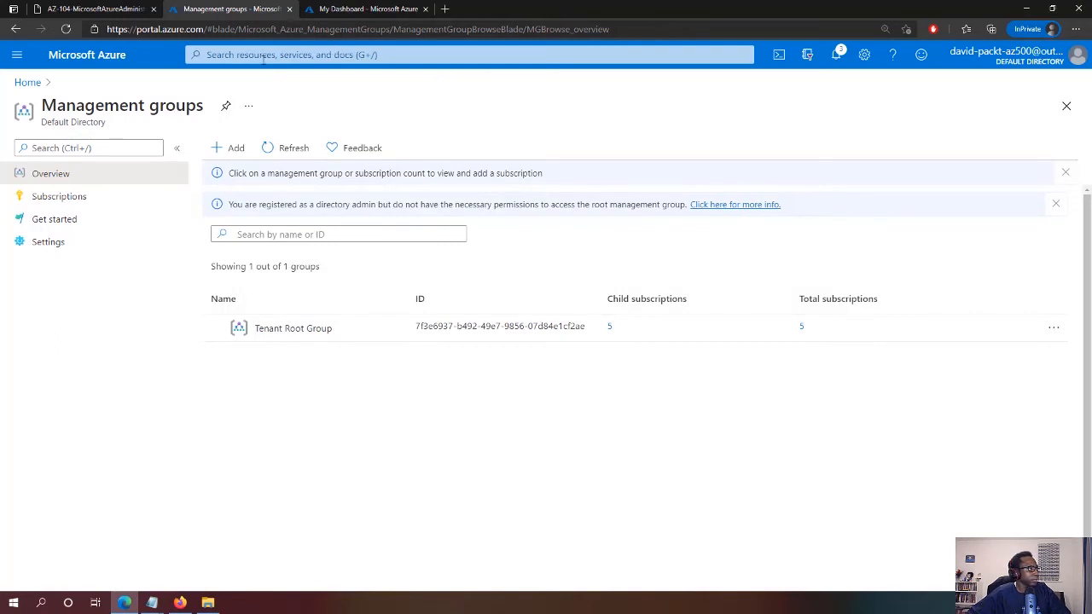
pyautogui.click(24, 58)
pyautogui.click(44, 221)
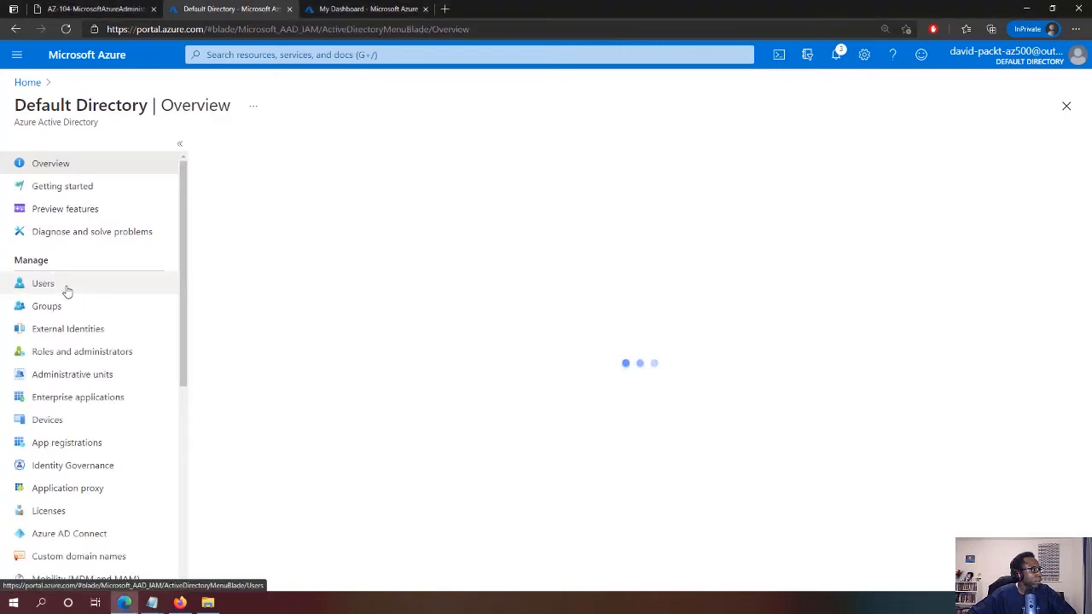
# Start a new user in the directory and paste the test user's user name and display name
pyautogui.click(68, 292)
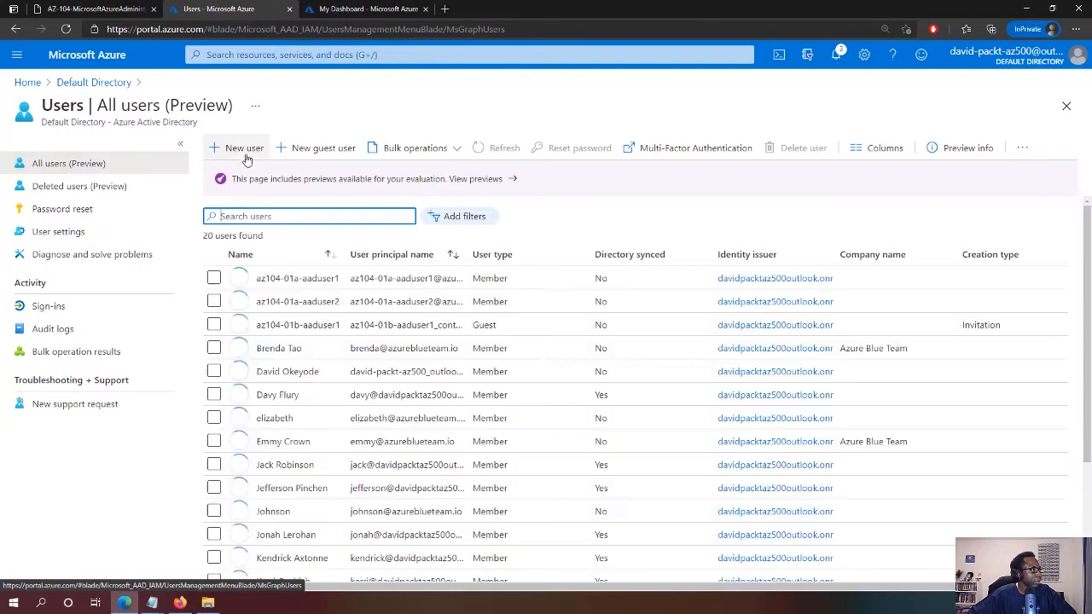
pyautogui.click(247, 158)
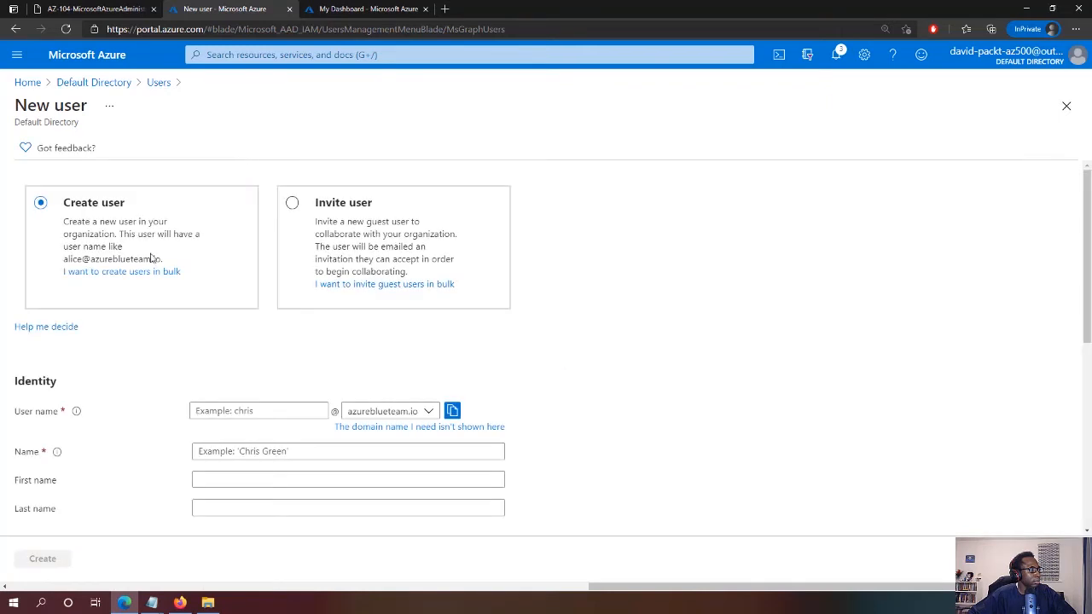
pyautogui.click(230, 409)
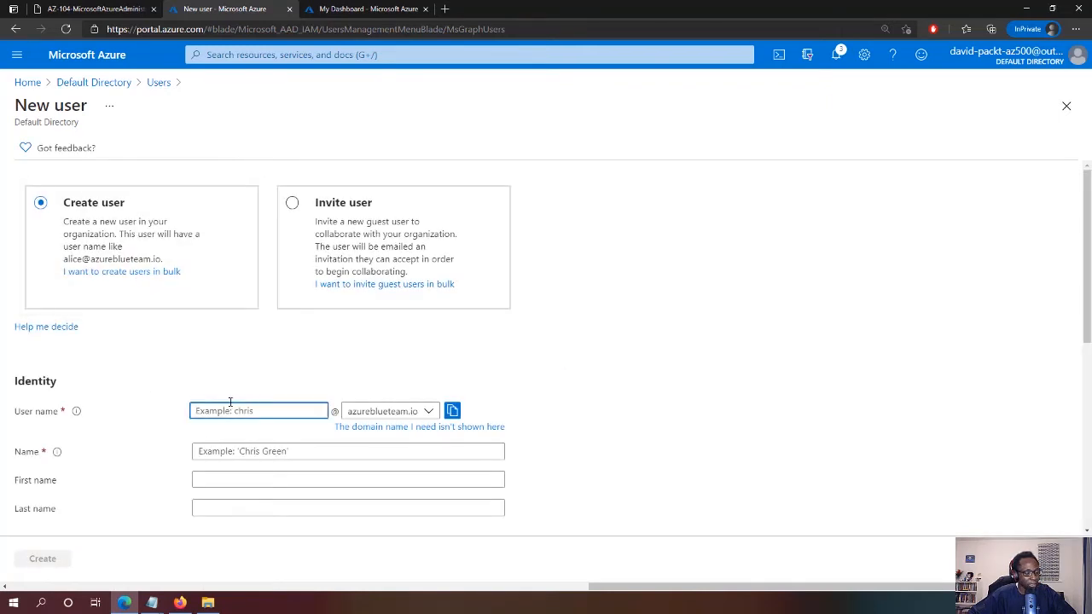
pyautogui.write('az104-02-aaduser1')
pyautogui.click(251, 451)
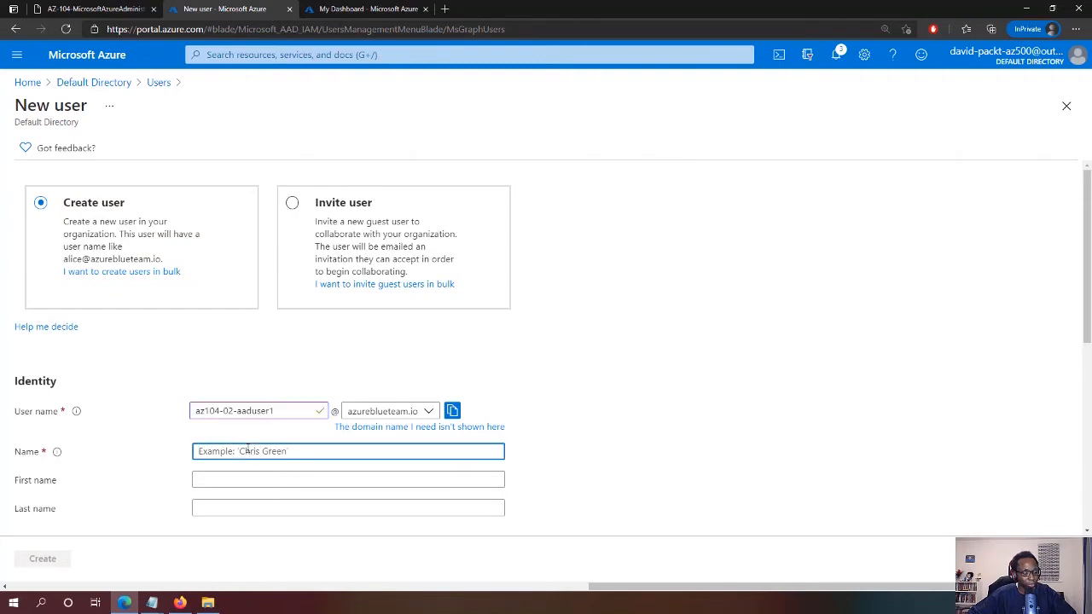
pyautogui.hotkey('ctrl', 'v')
# Give the user a custom initial password and United Kingdom usage location, then create it
pyautogui.scroll(-2, 367, 427)
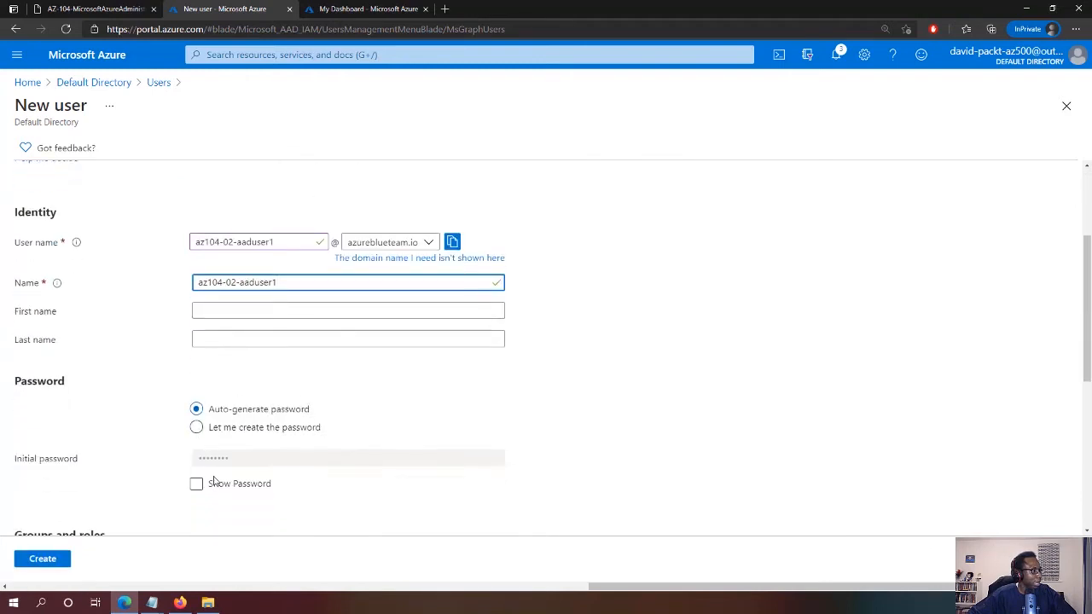
pyautogui.click(215, 430)
pyautogui.click(214, 457)
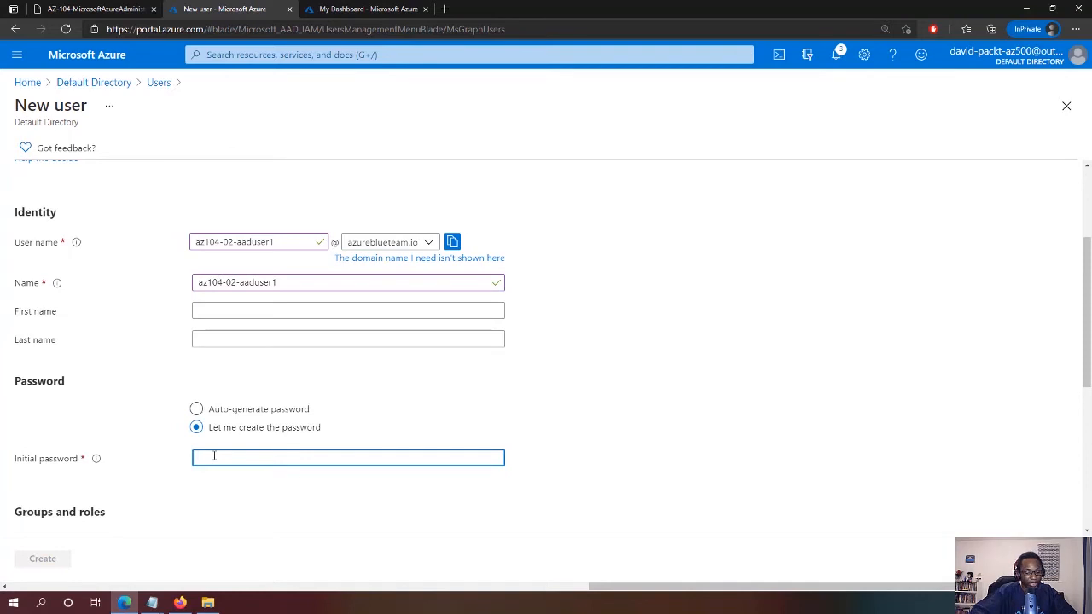
pyautogui.write('Pa55w.rd12')
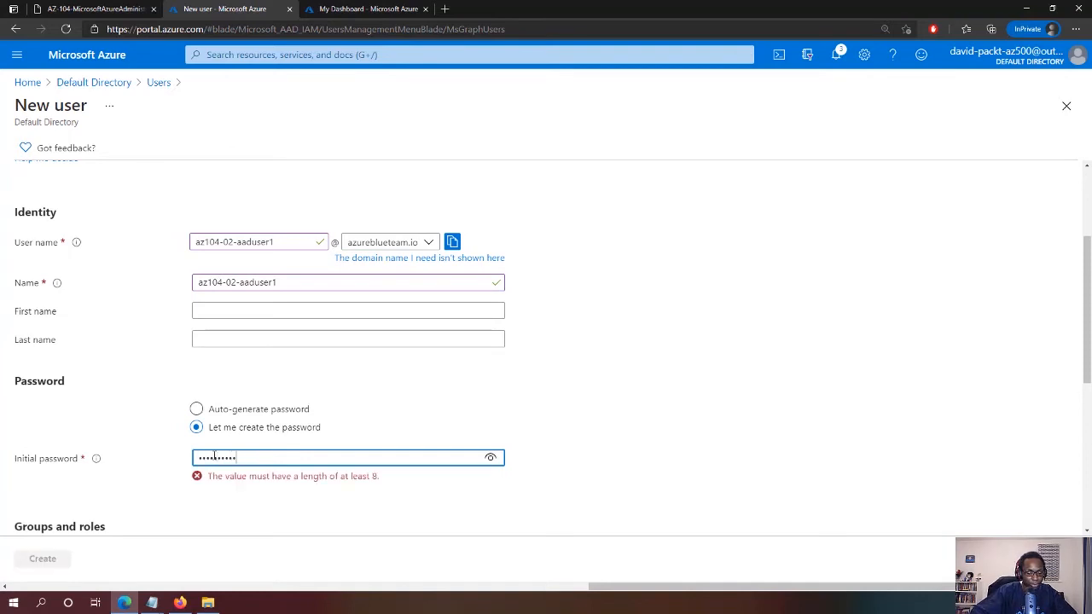
pyautogui.click(582, 400)
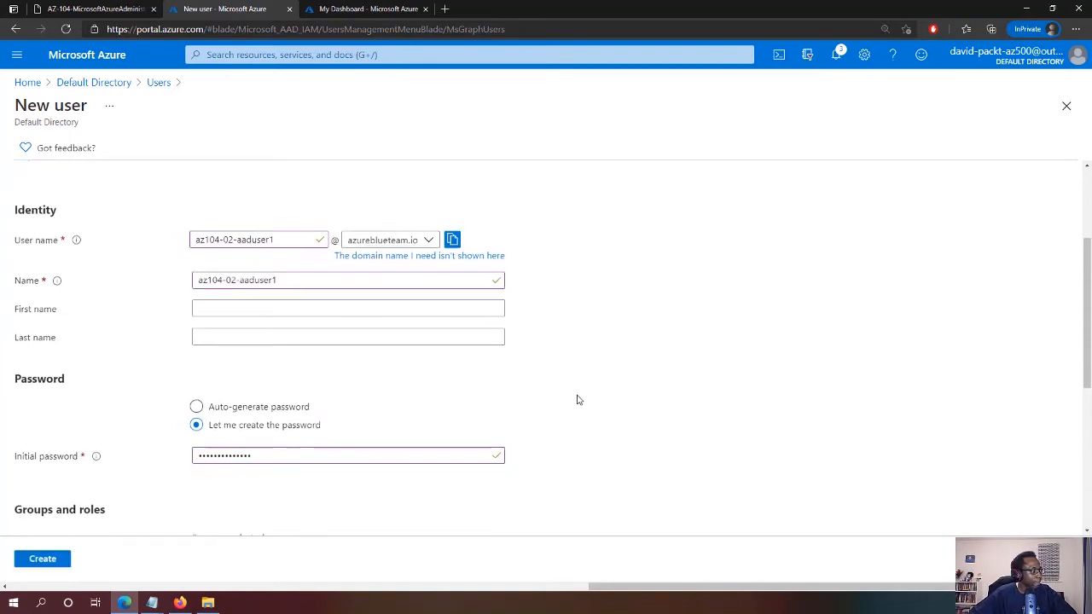
pyautogui.scroll(-4, 578, 397)
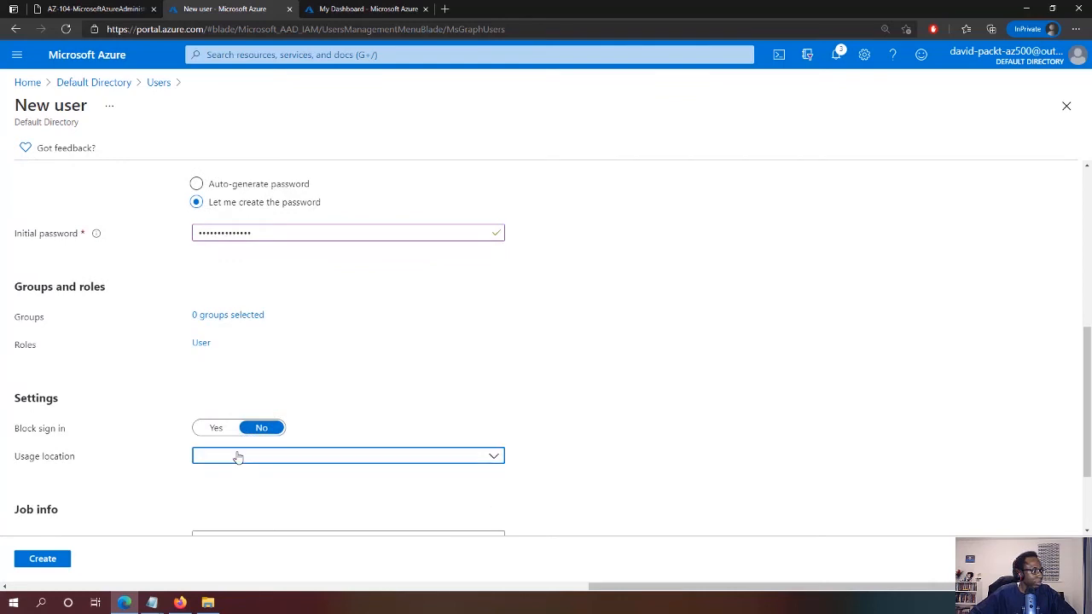
pyautogui.click(238, 454)
pyautogui.write('United ')
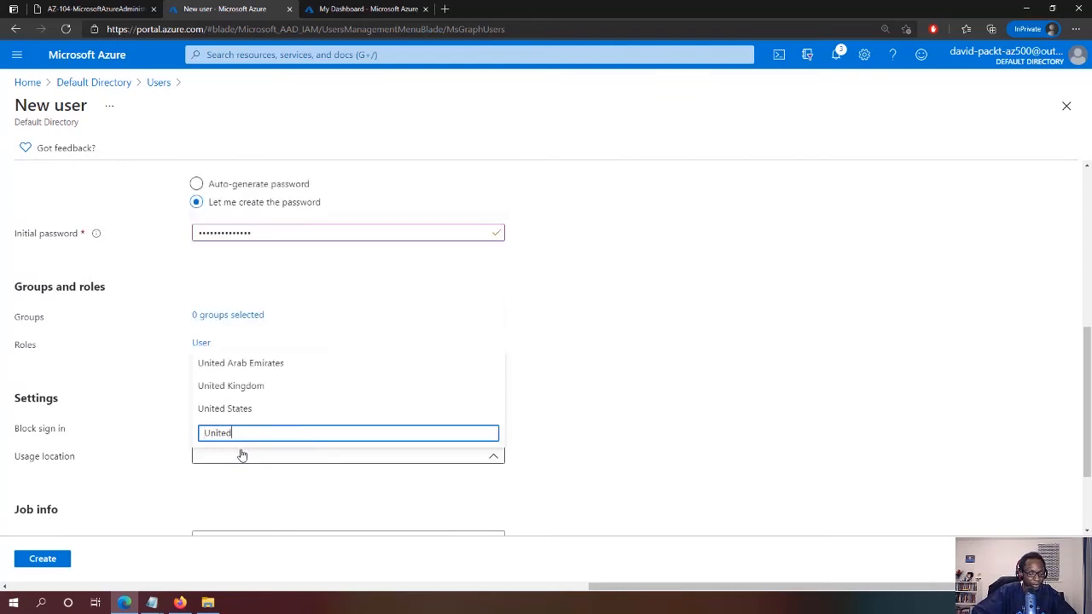
pyautogui.write('Kin')
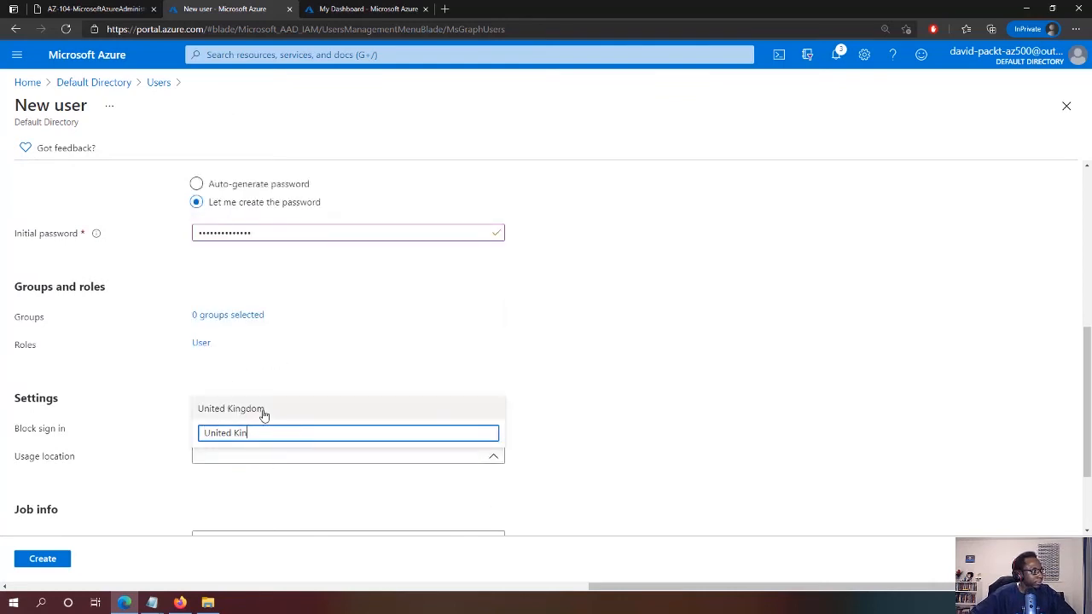
pyautogui.press('Return')
pyautogui.scroll(-2, 405, 393)
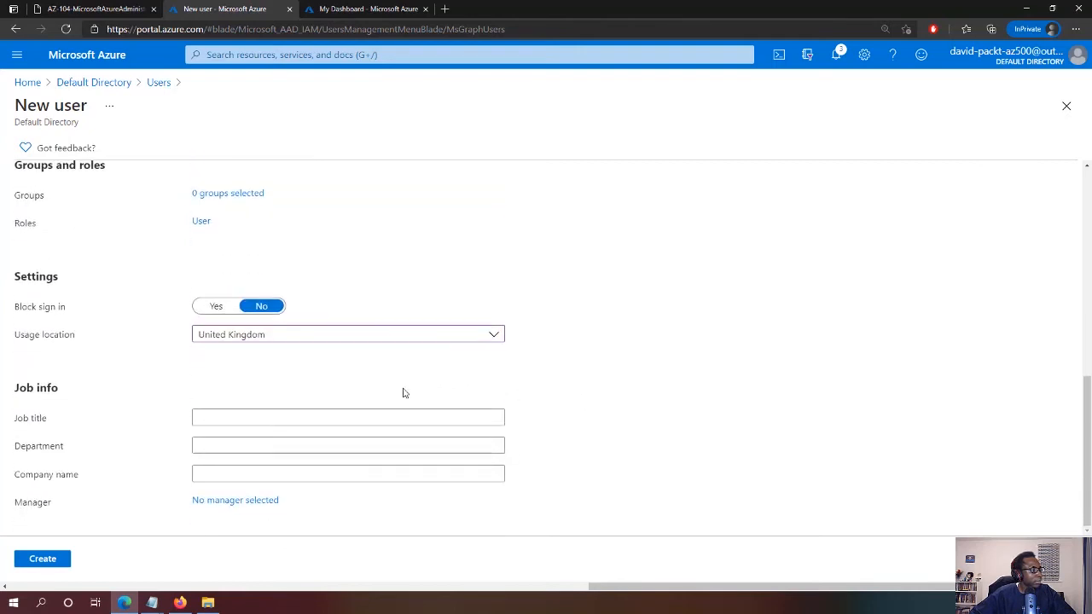
pyautogui.click(43, 559)
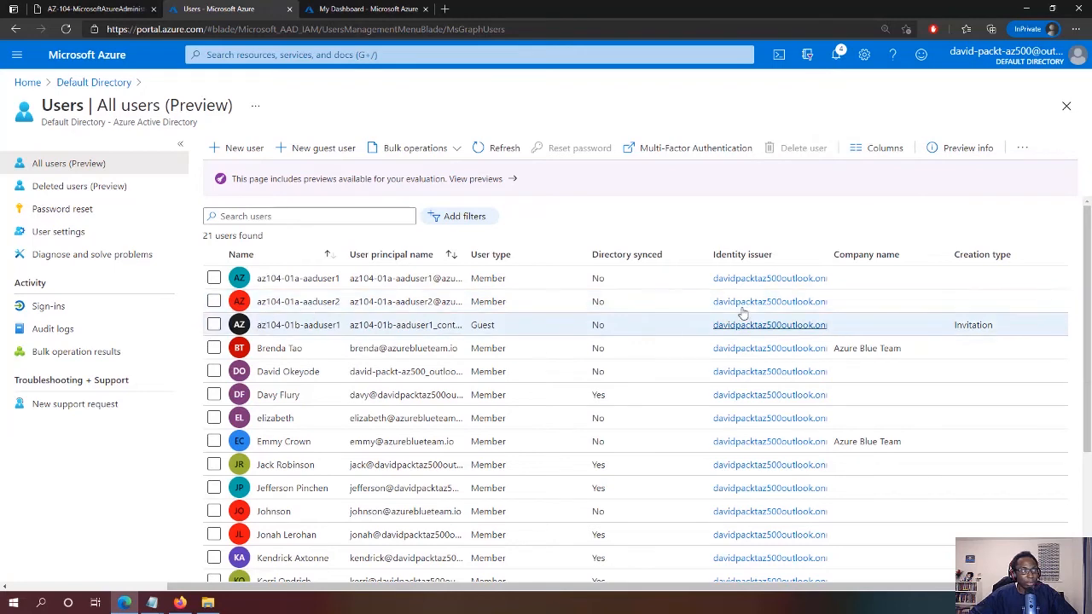
# Refresh the user list, open the new test user's profile and select its user principal name
pyautogui.click(486, 147)
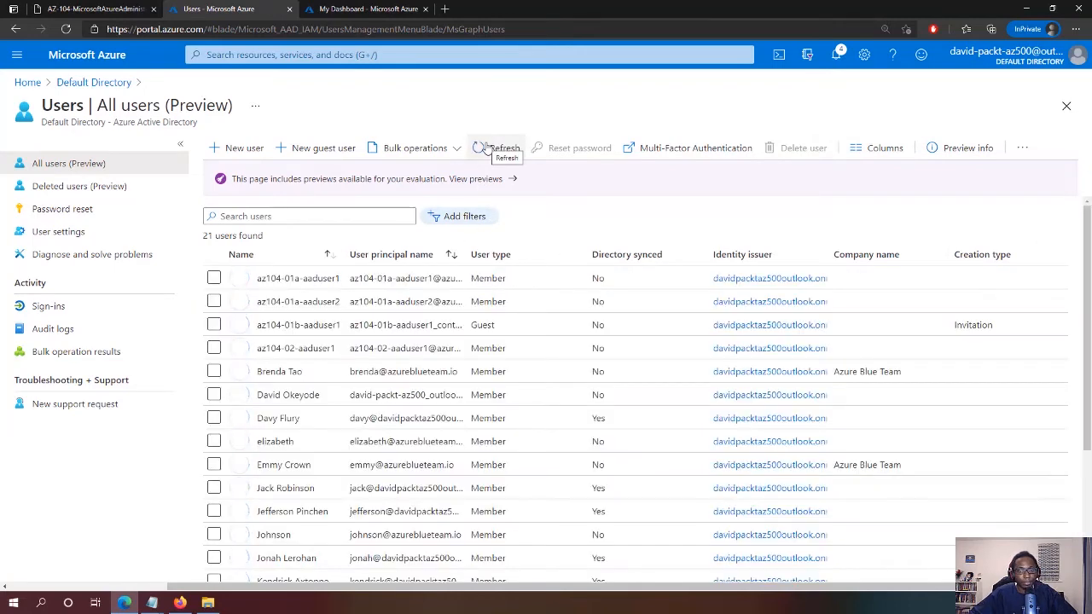
pyautogui.click(303, 348)
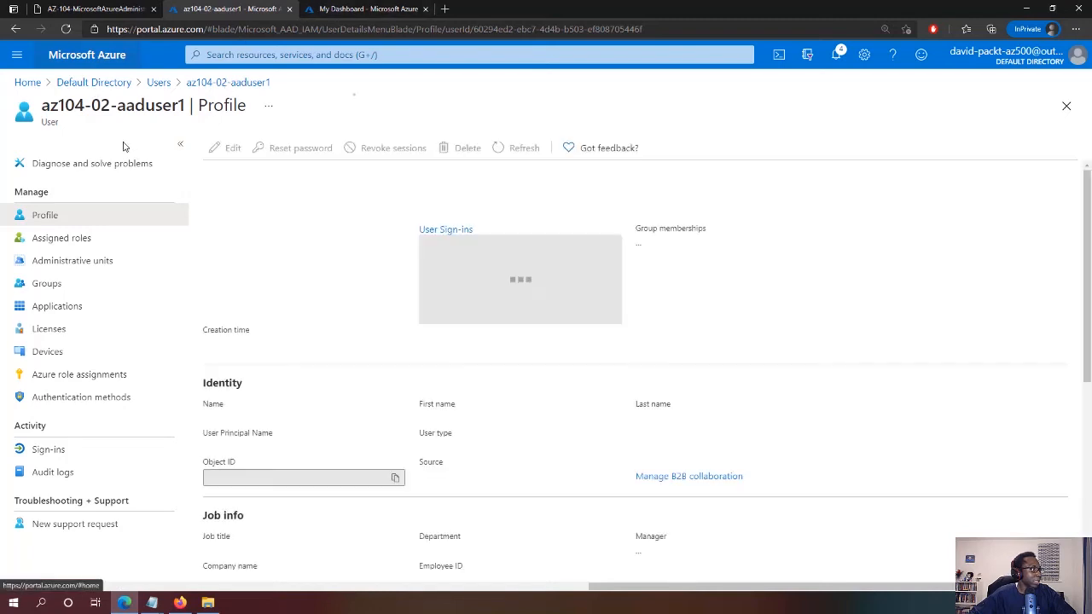
pyautogui.moveTo(399, 207); pyautogui.dragTo(194, 205)
pyautogui.hotkey('ctrl', 'c')
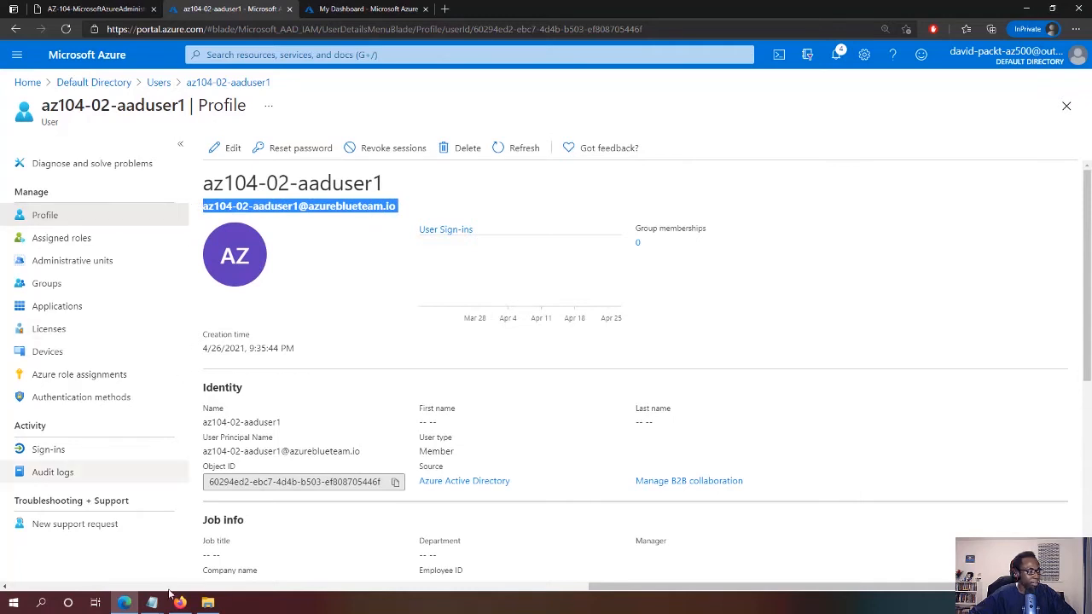
# Paste the test user's user principal name into the untitled Notepad note, then return to the portal
pyautogui.moveTo(153, 604)
pyautogui.click(86, 546)
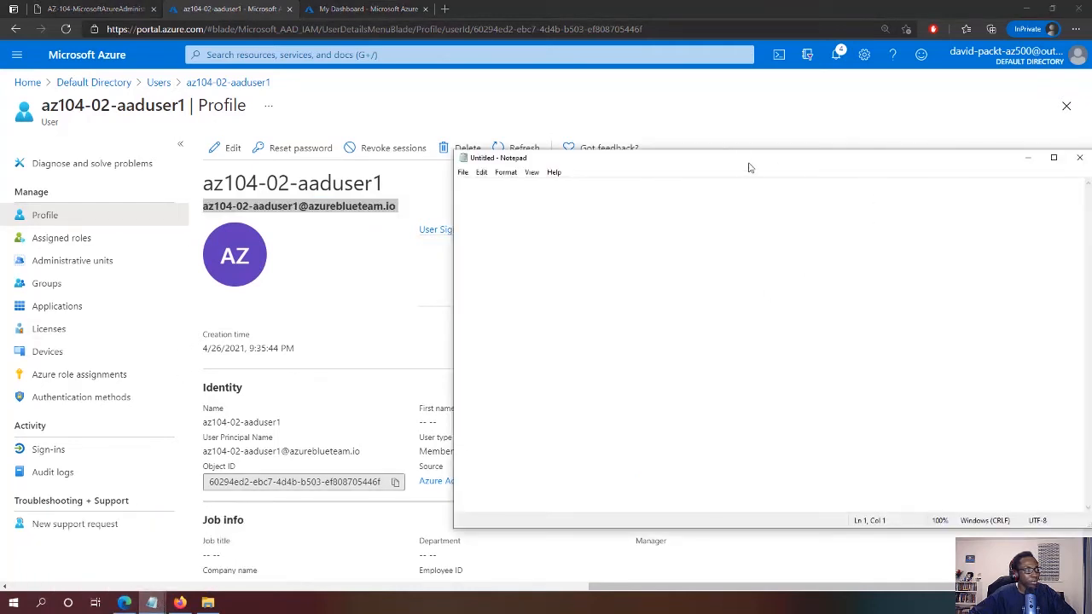
pyautogui.hotkey('ctrl', 'v')
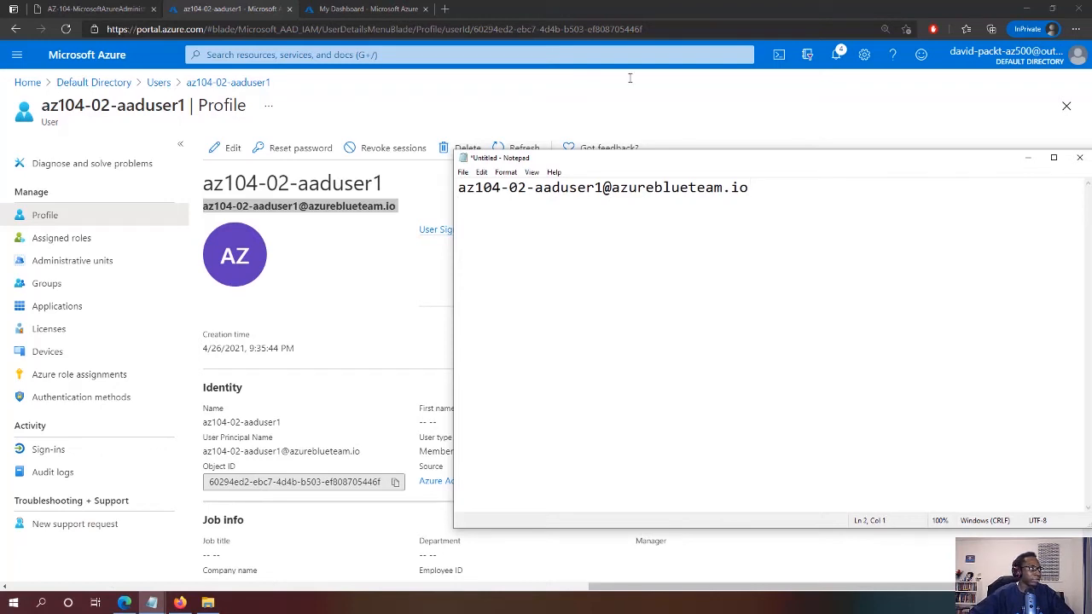
pyautogui.click(519, 107)
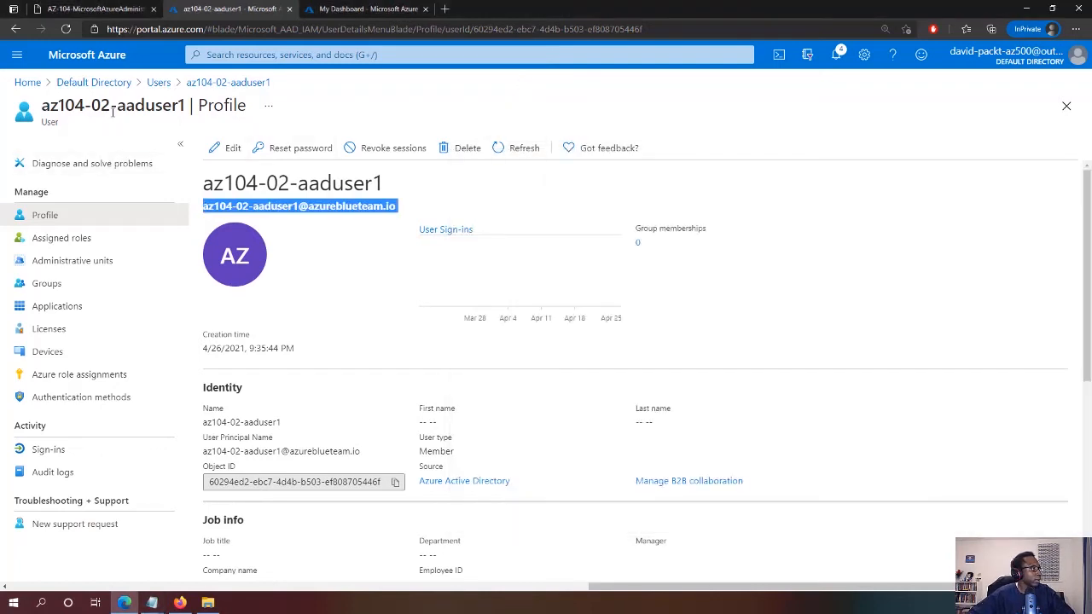
# Go to AzureBlueTeam-PROD's Access control (IAM) and begin Add role assignment
pyautogui.click(62, 51)
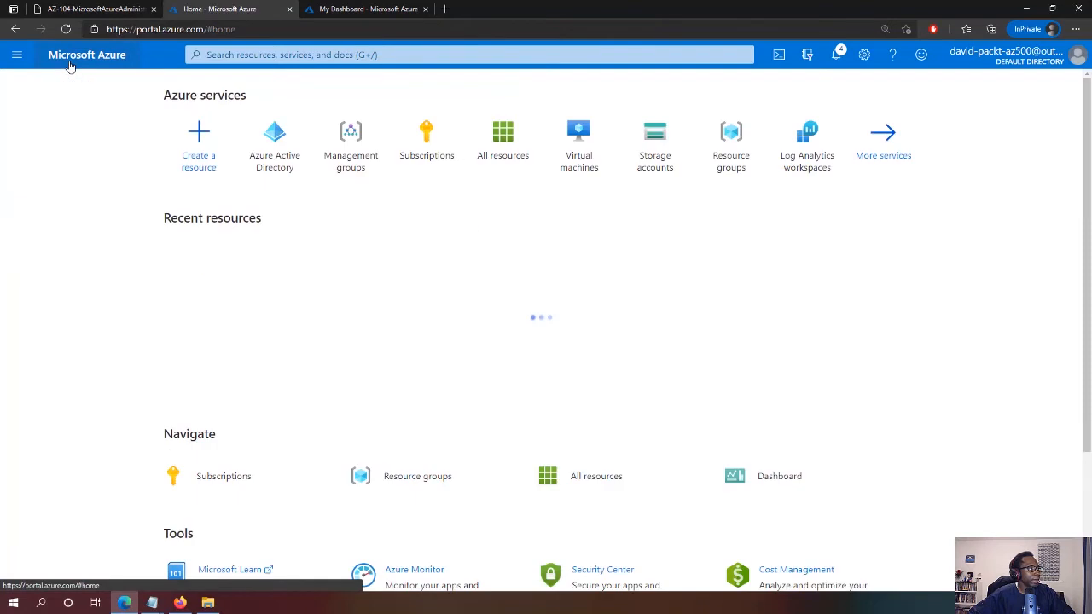
pyautogui.click(417, 154)
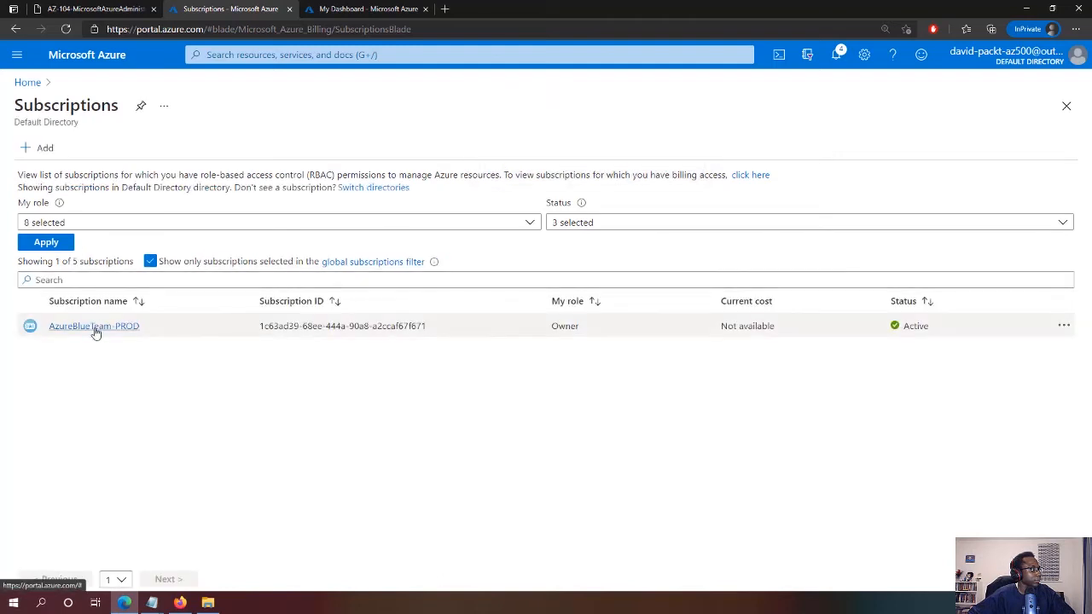
pyautogui.click(92, 326)
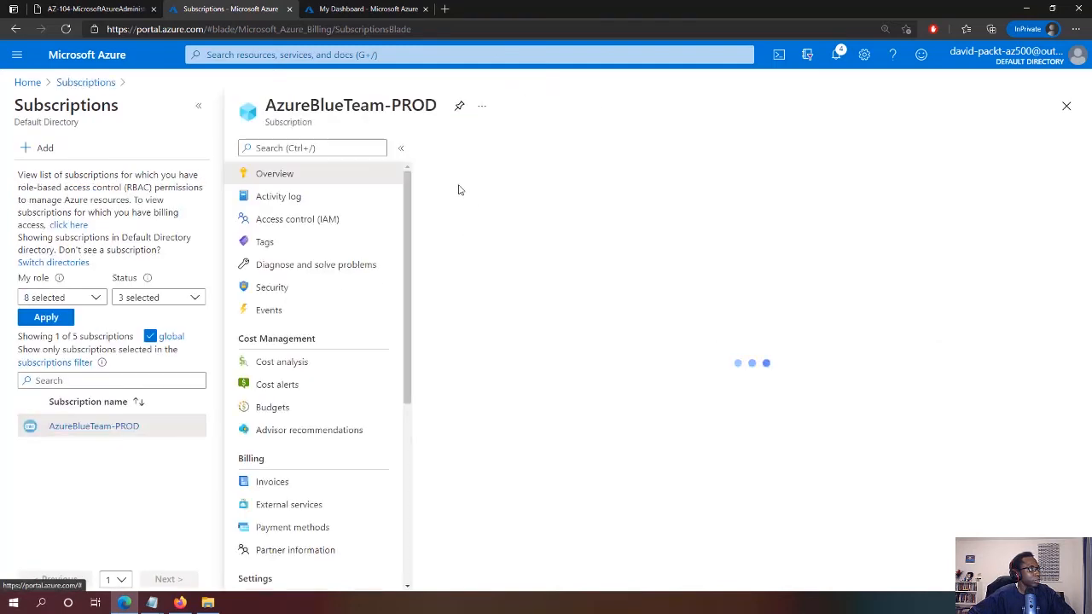
pyautogui.click(297, 224)
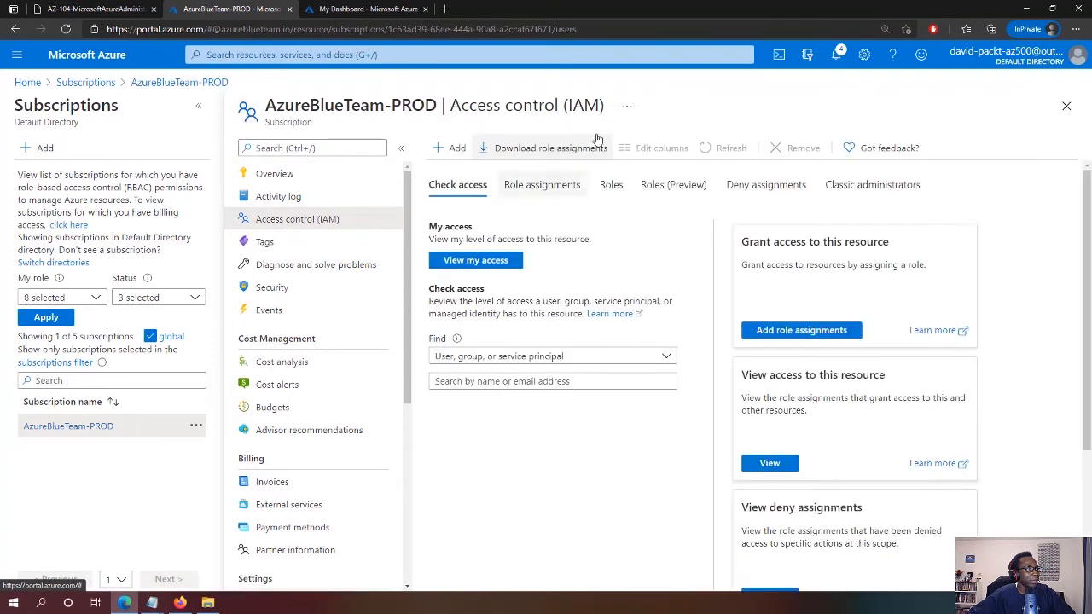
pyautogui.click(450, 149)
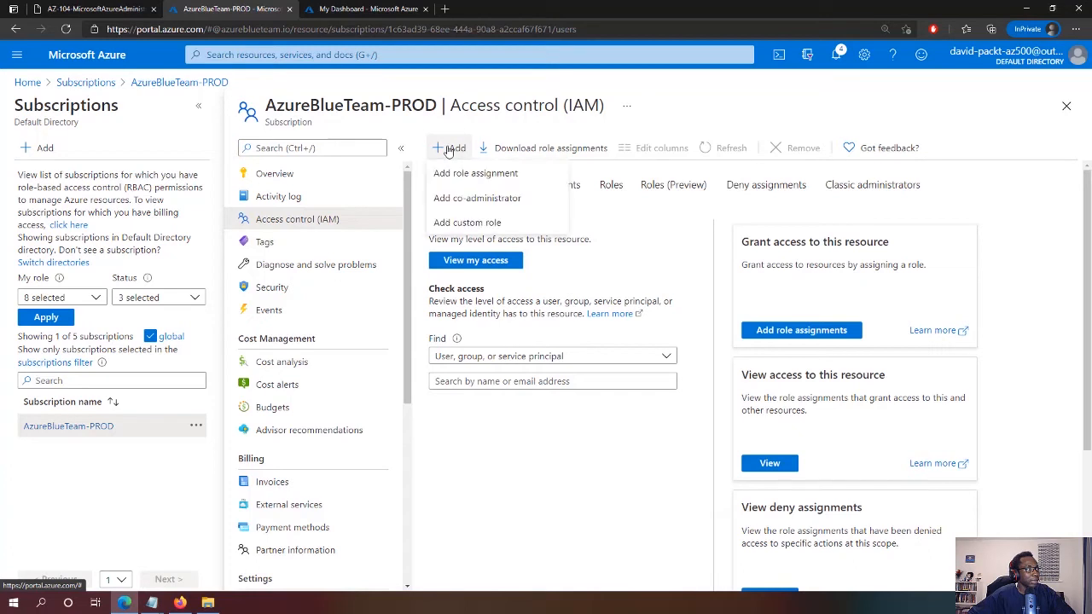
pyautogui.click(475, 174)
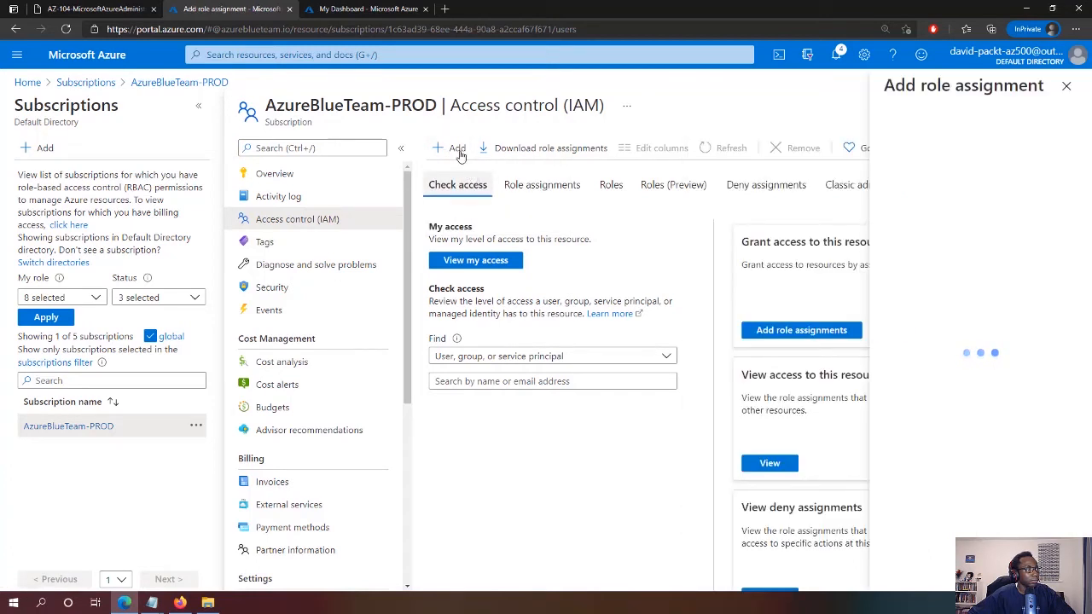
# Choose the Support Request Contributor (Custom) role for the new assignment
pyautogui.click(453, 153)
pyautogui.click(440, 132)
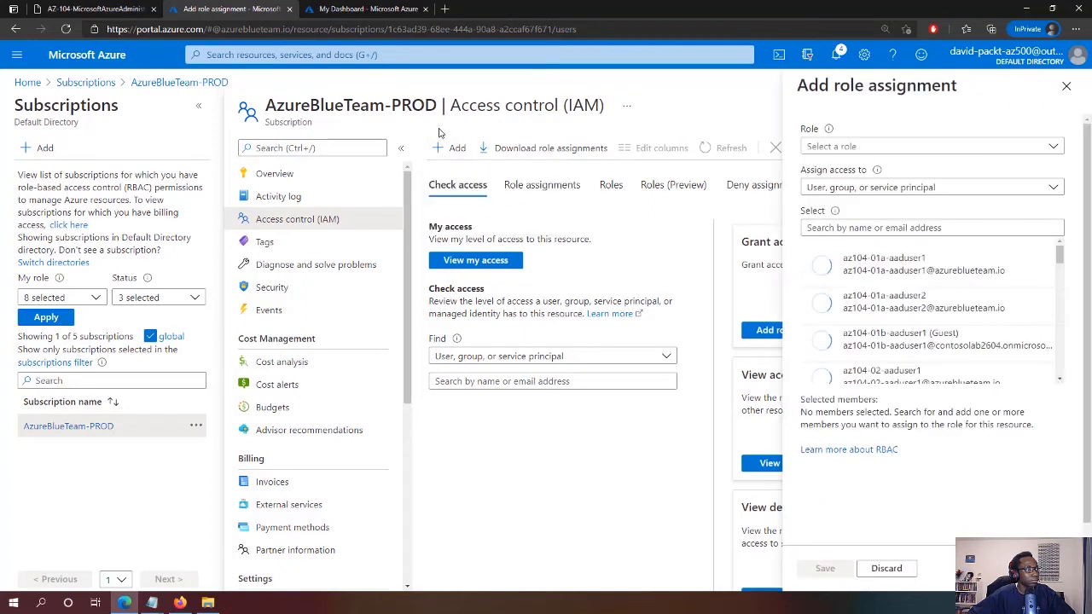
pyautogui.click(452, 151)
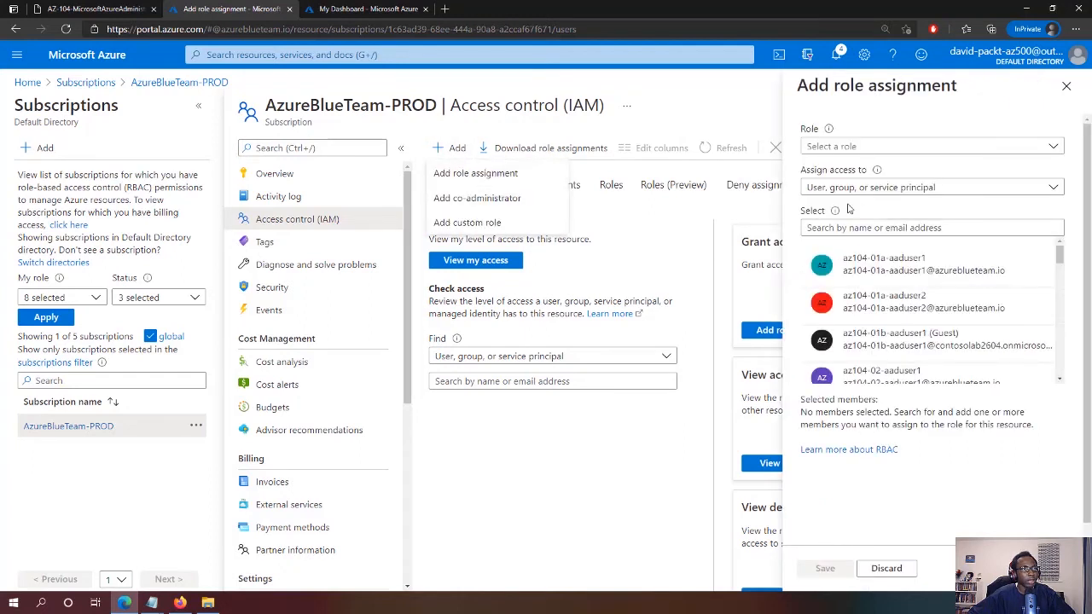
pyautogui.click(890, 151)
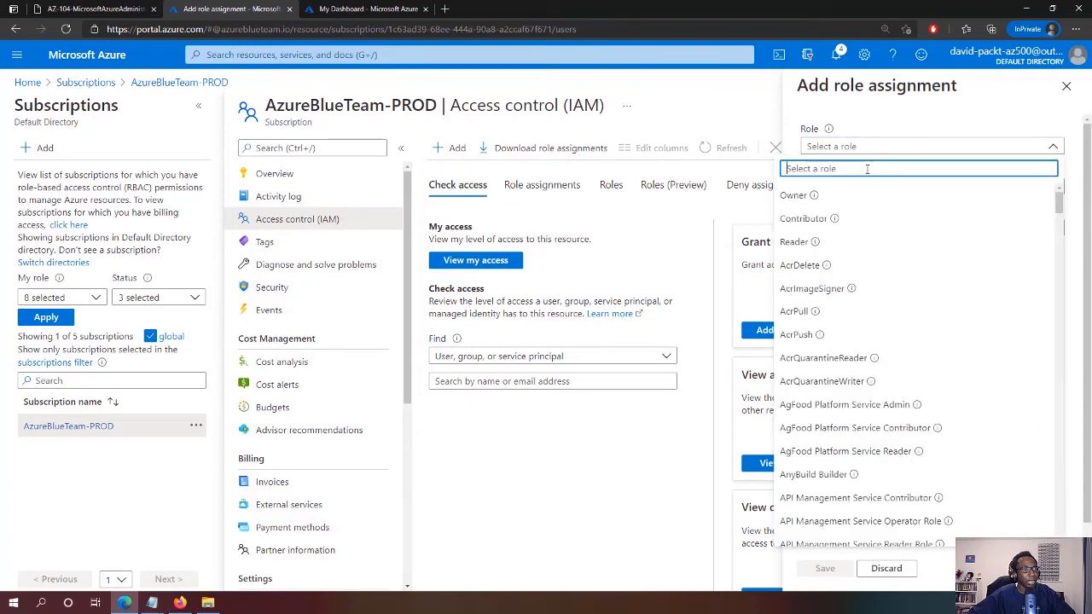
pyautogui.write('suppo')
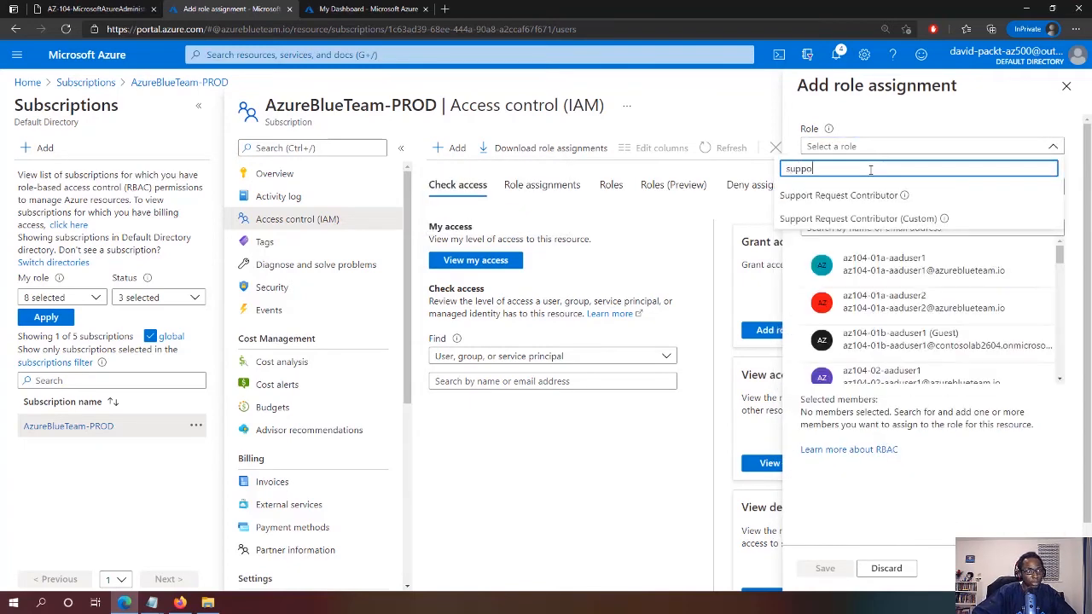
pyautogui.click(841, 219)
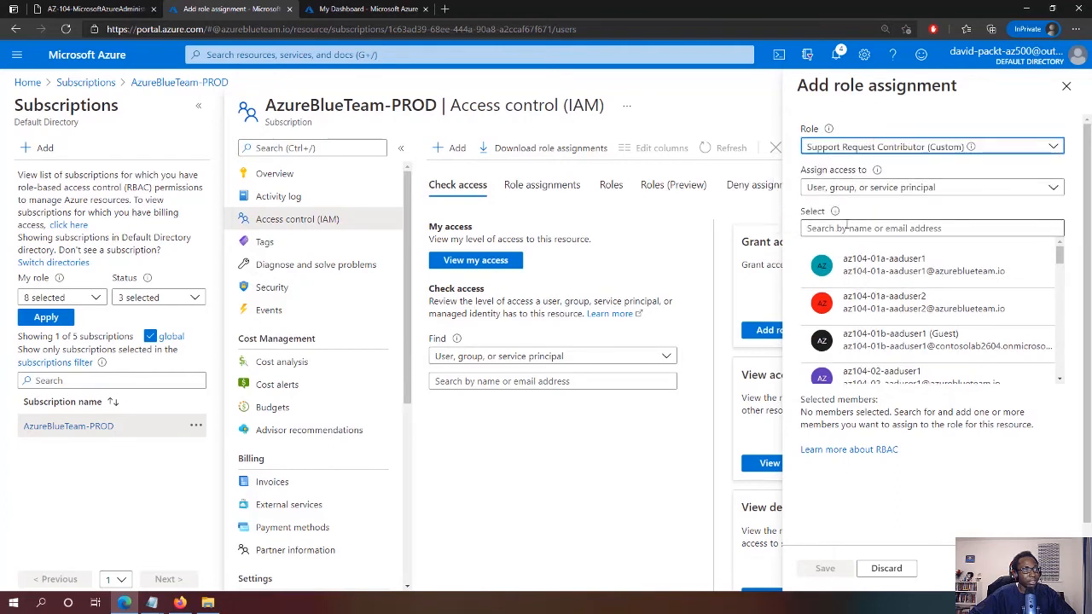
# Add the test user as a member by searching for its user name copied from Notepad
pyautogui.click(846, 227)
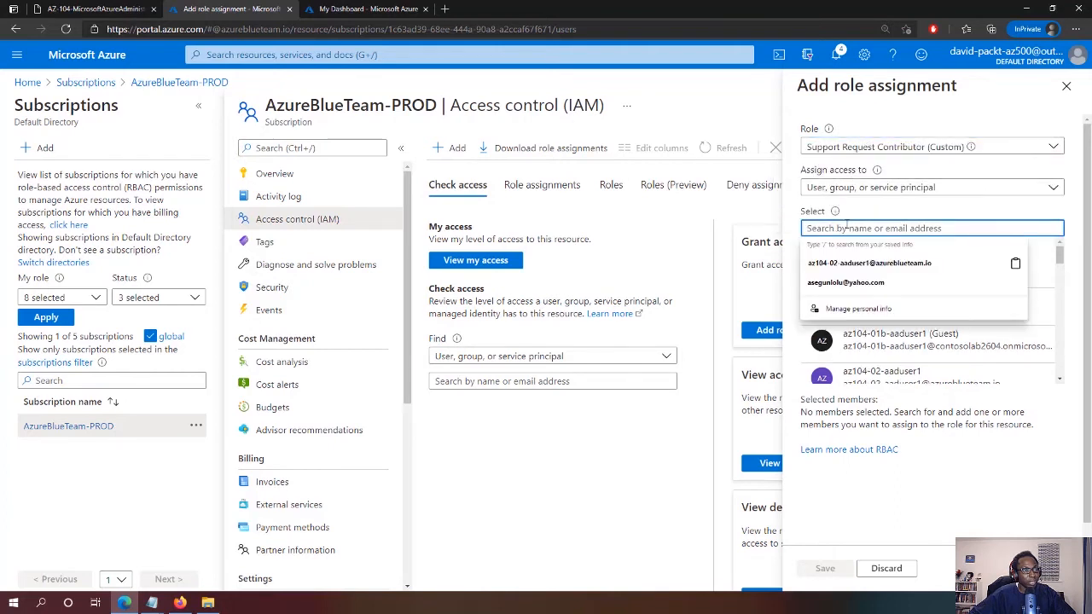
pyautogui.click(151, 602)
pyautogui.click(102, 550)
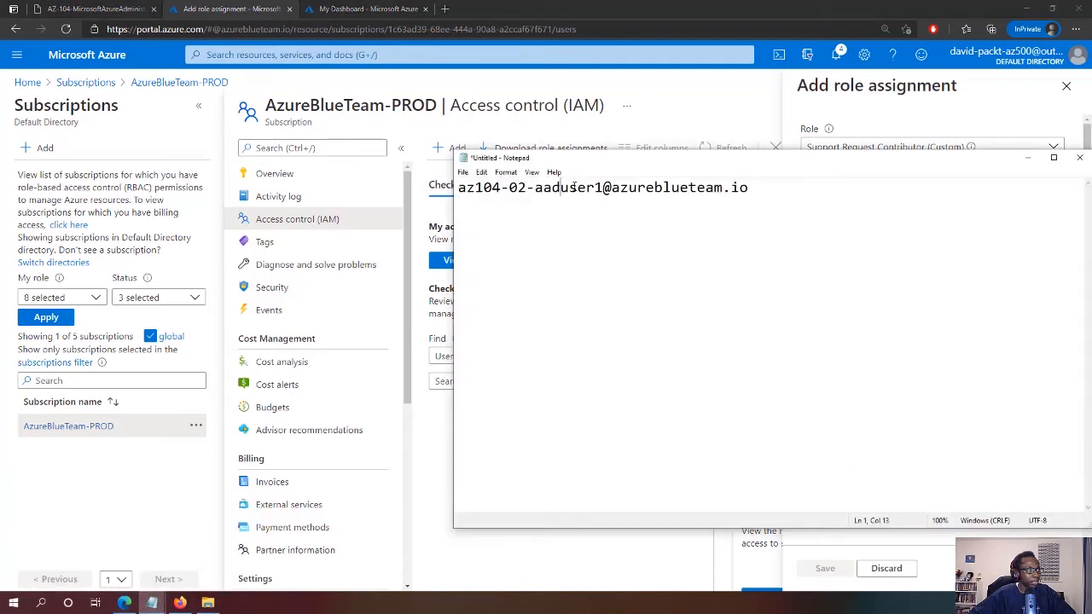
pyautogui.moveTo(603, 187); pyautogui.dragTo(466, 193)
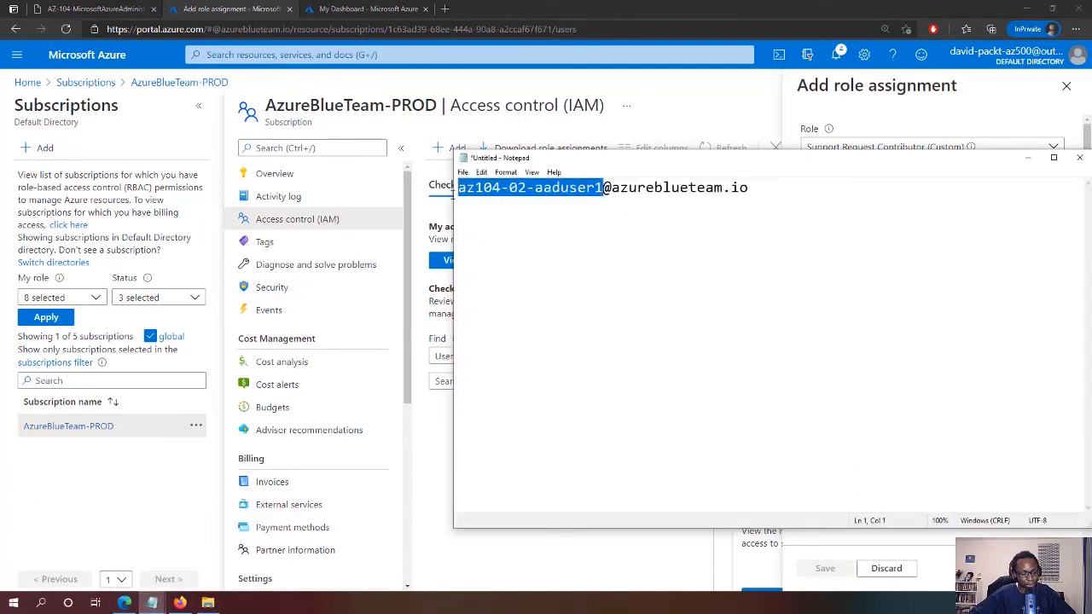
pyautogui.click(991, 103)
pyautogui.click(990, 228)
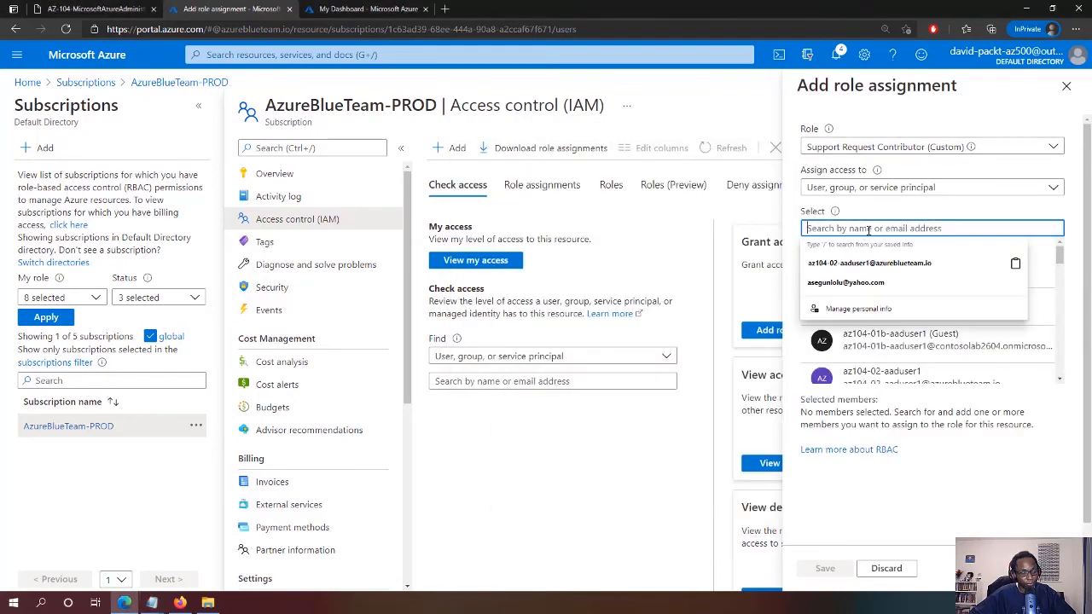
pyautogui.write('az104-02-aaduser1')
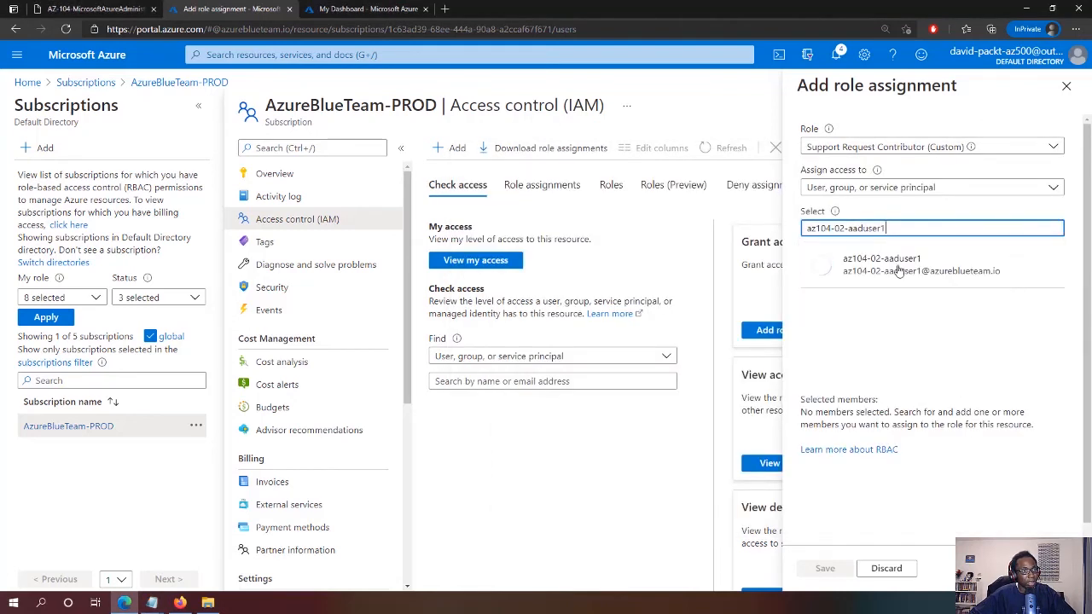
pyautogui.click(899, 271)
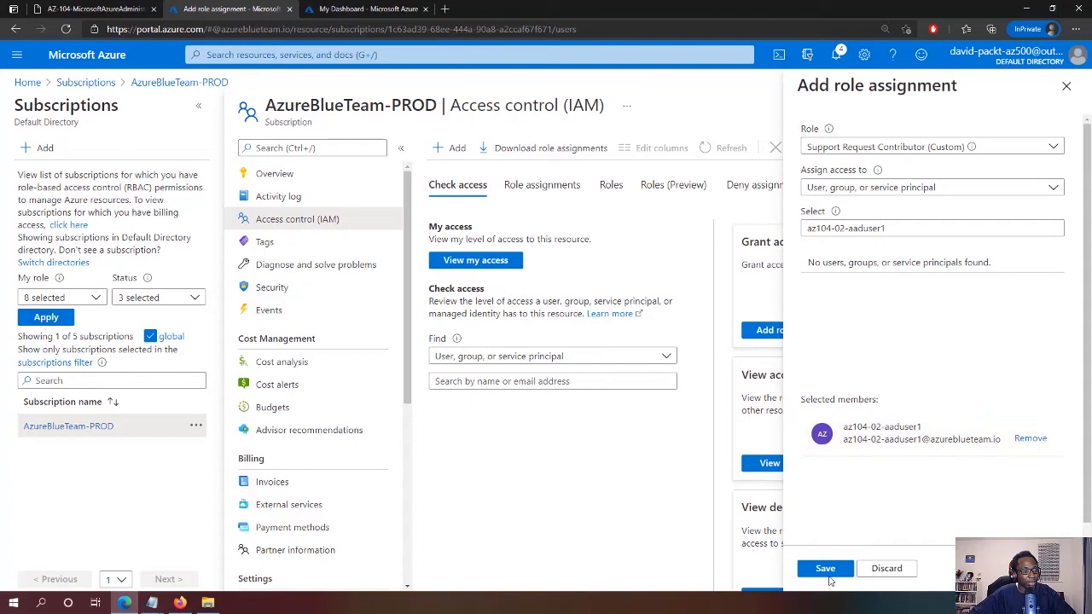
# Save the role assignment and dismiss its notification
pyautogui.click(827, 572)
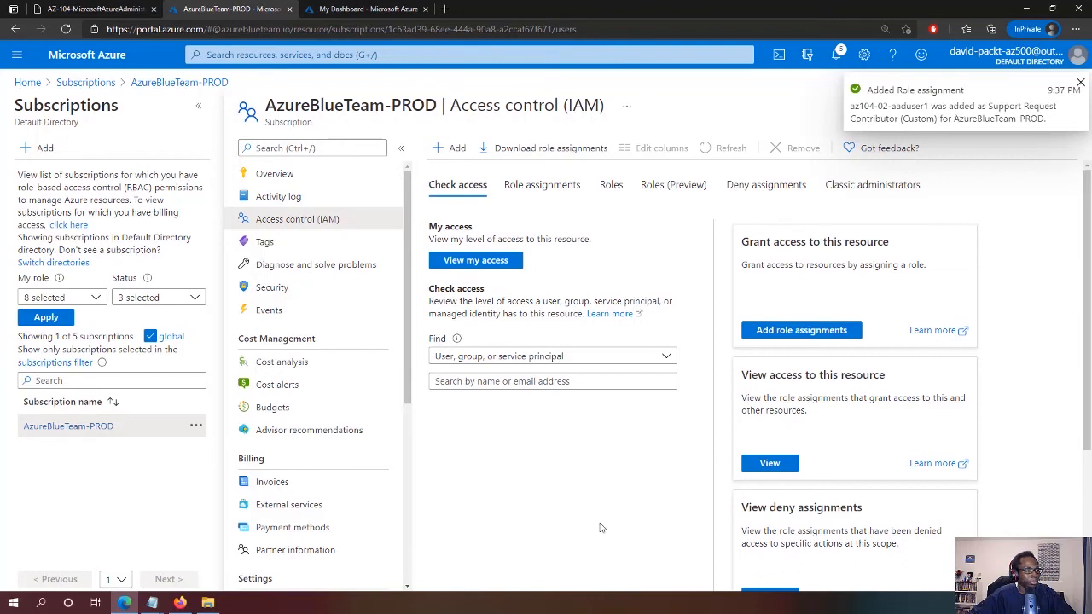
pyautogui.click(1082, 83)
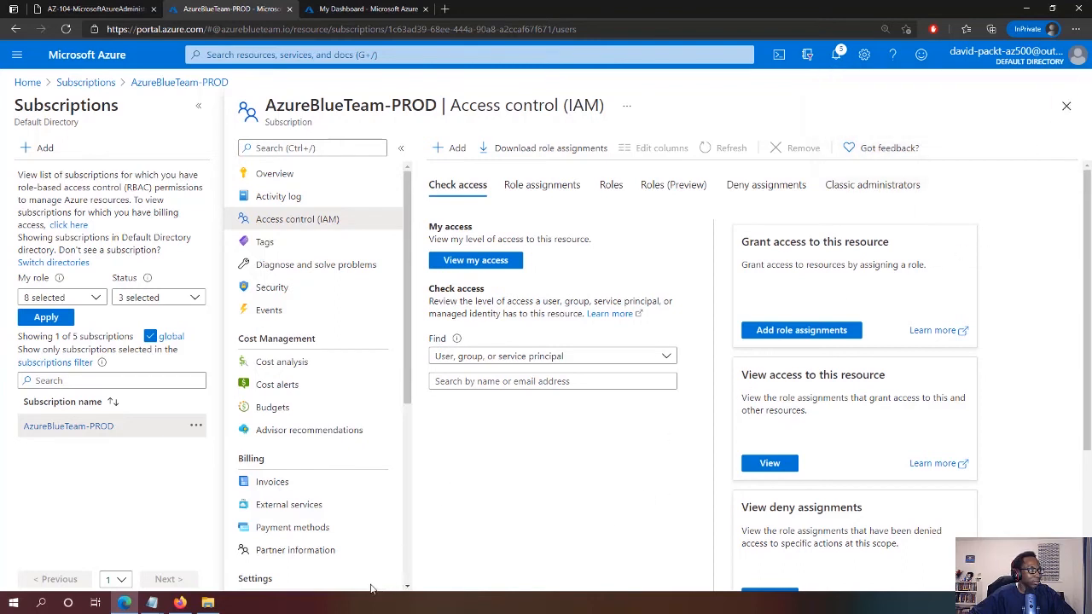
pyautogui.click(180, 603)
# Load the Azure portal address in the private Firefox window
pyautogui.click(203, 31)
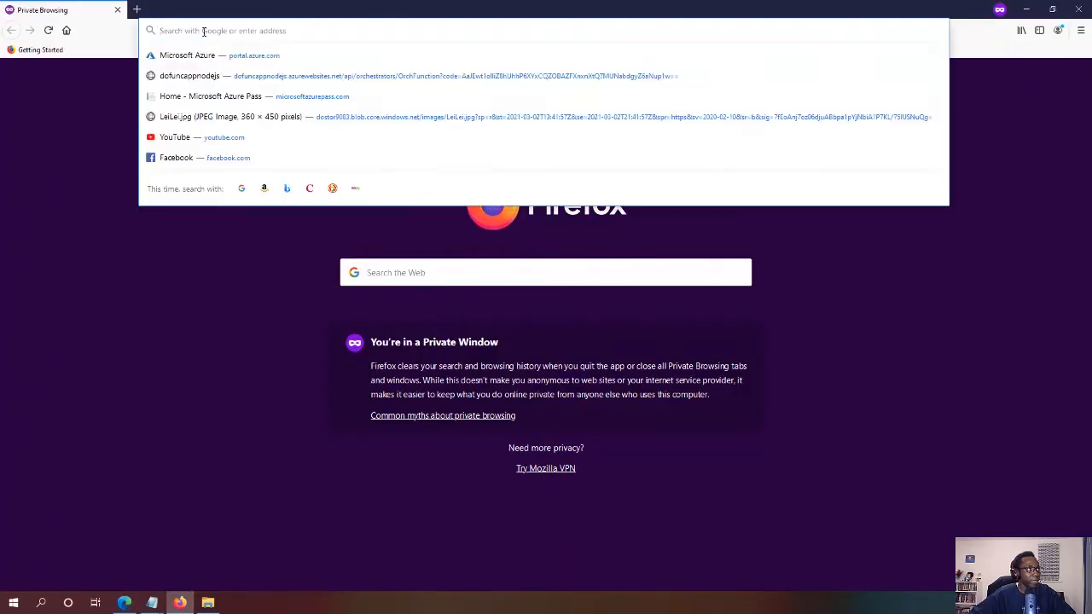
pyautogui.write('portal.azure.com/')
pyautogui.press('Return')
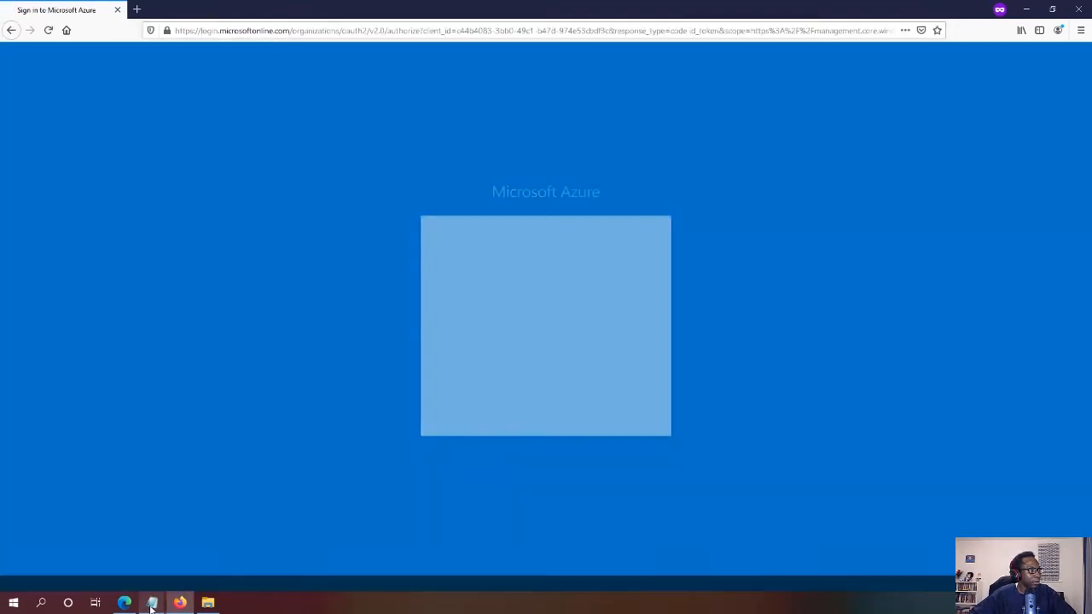
# Enter the test user's e-mail address copied from Notepad and continue to the password step
pyautogui.moveTo(152, 604)
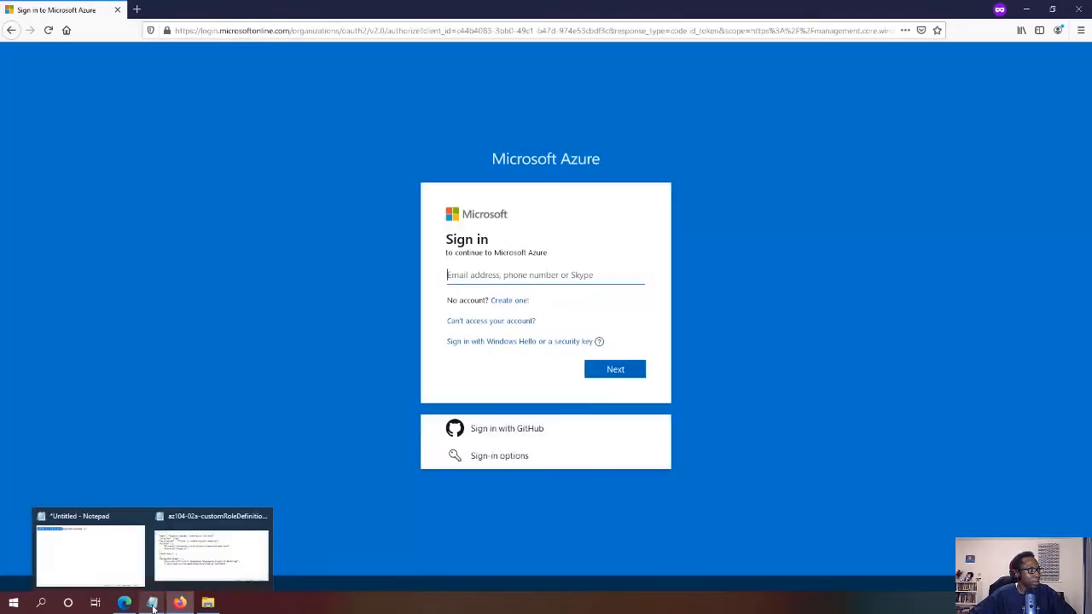
pyautogui.click(211, 553)
pyautogui.moveTo(152, 604)
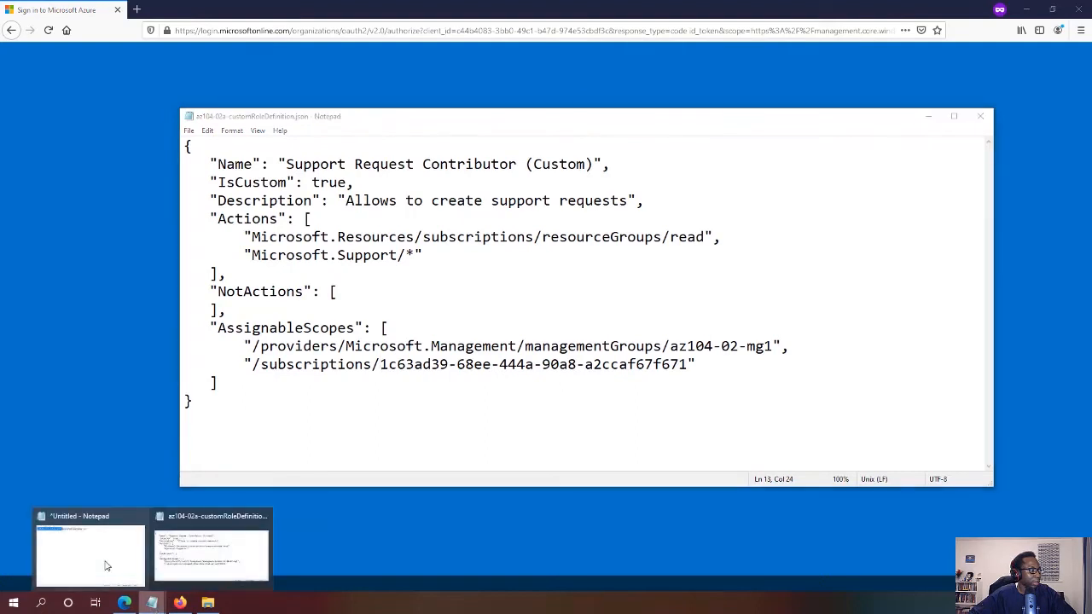
pyautogui.click(85, 550)
pyautogui.click(739, 192)
pyautogui.moveTo(688, 186); pyautogui.dragTo(428, 185)
pyautogui.hotkey('ctrl', 'c')
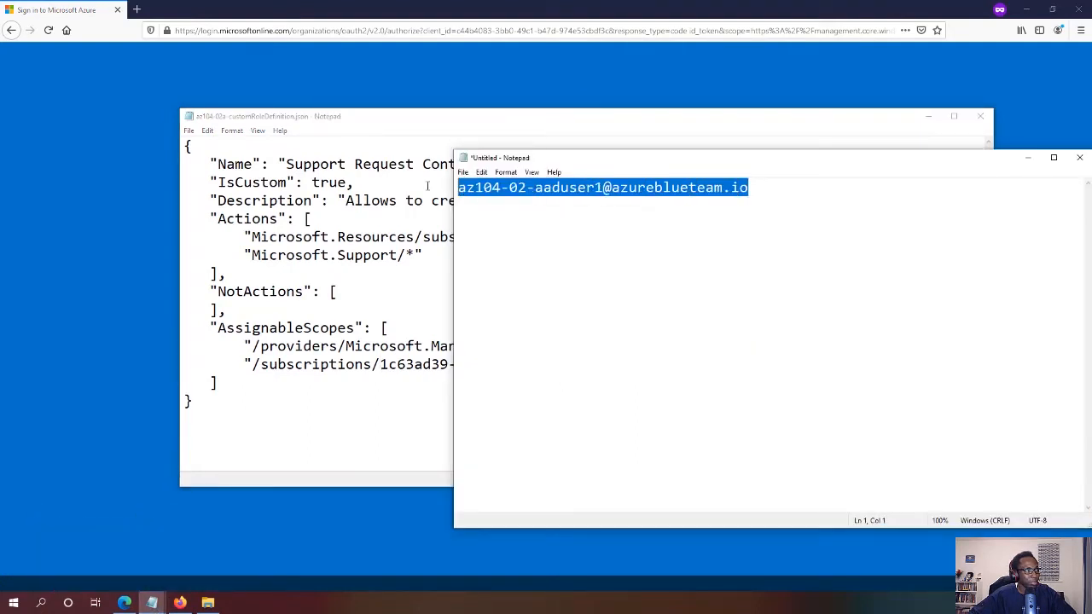
pyautogui.click(124, 243)
pyautogui.click(484, 284)
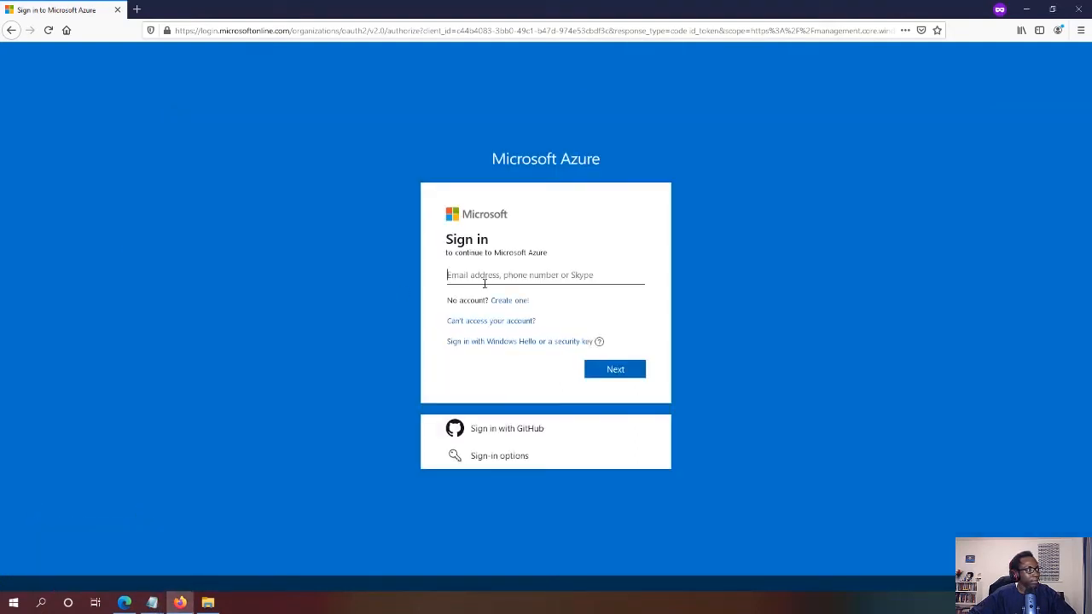
pyautogui.hotkey('ctrl', 'v')
pyautogui.click(613, 372)
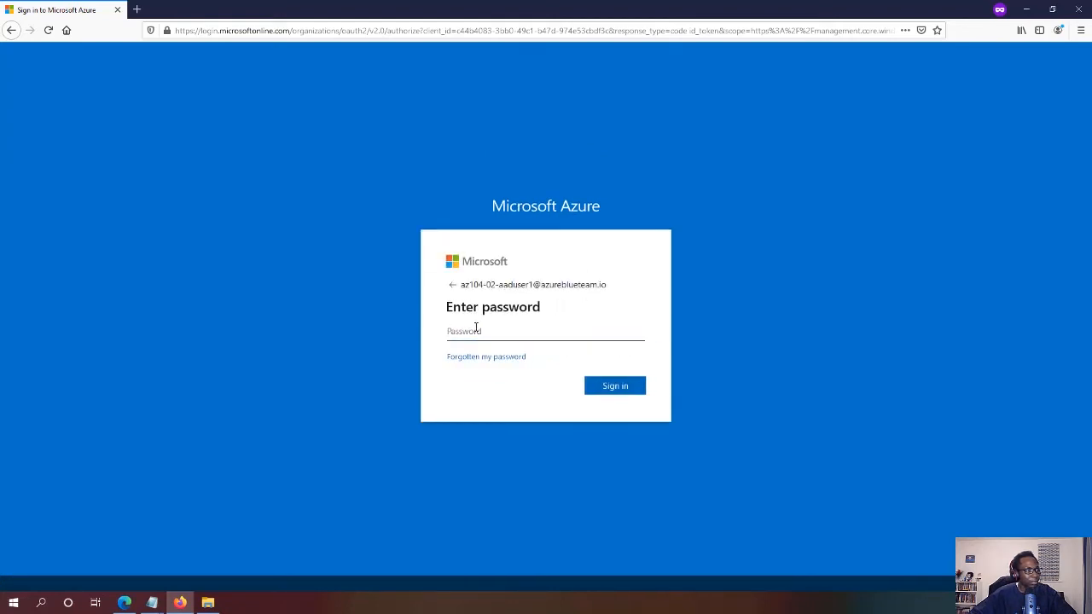
# Sign in with the initial password, replace it with a new confirmed password, and stay signed in
pyautogui.write('••')
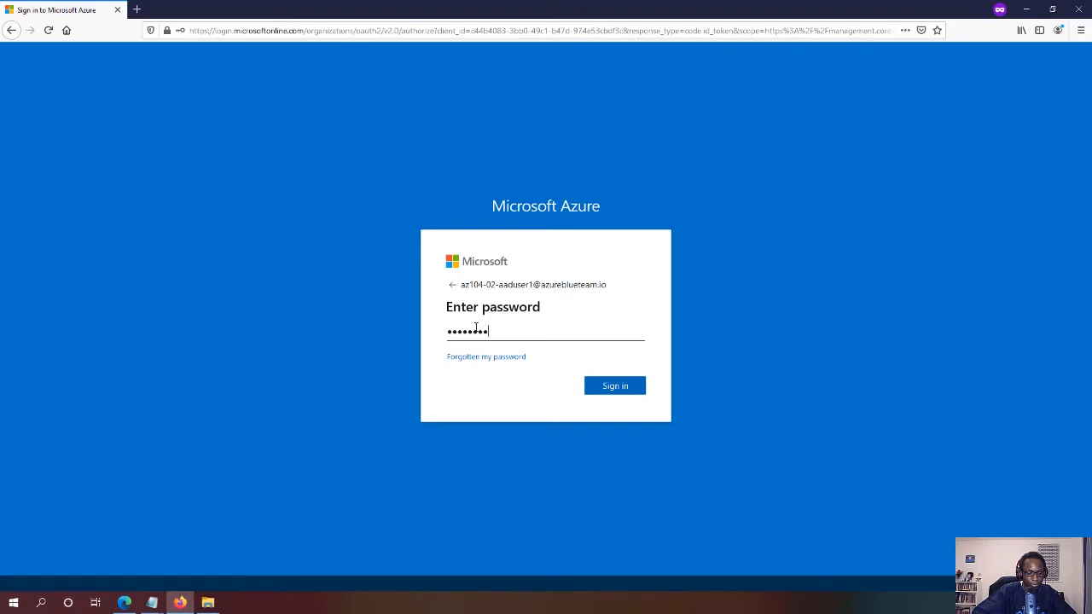
pyautogui.write('•••••••••••')
pyautogui.press('Return')
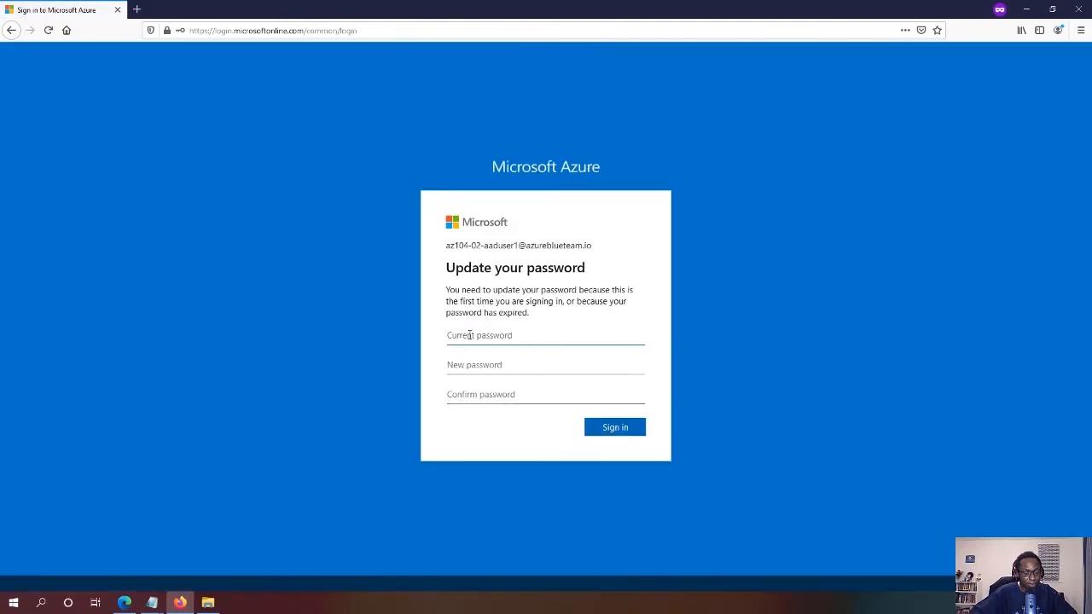
pyautogui.write('•••••••••')
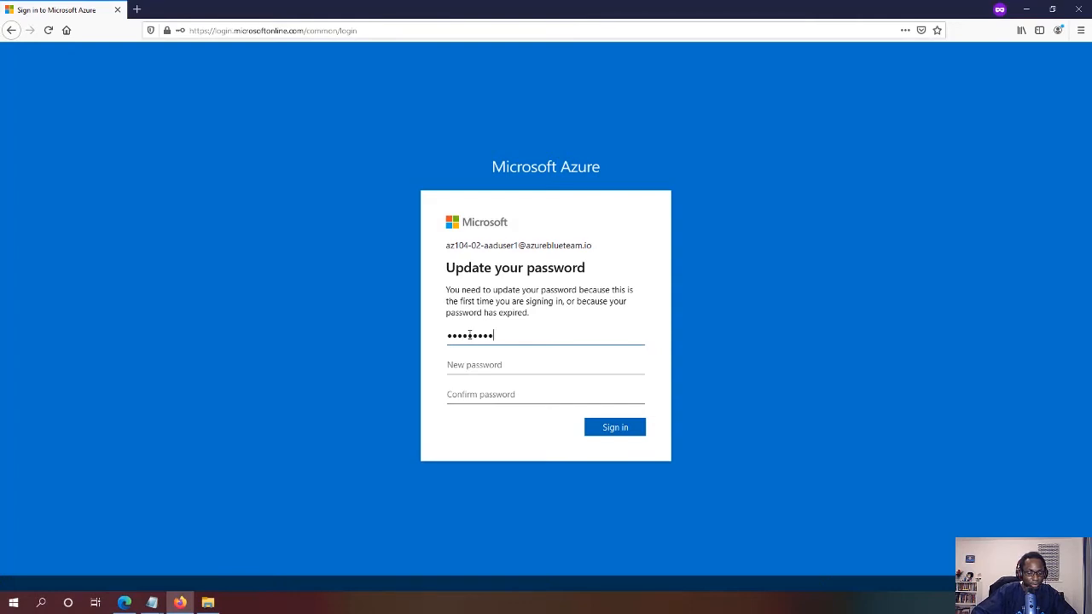
pyautogui.write('•••••')
pyautogui.press('Tab')
pyautogui.write('•••')
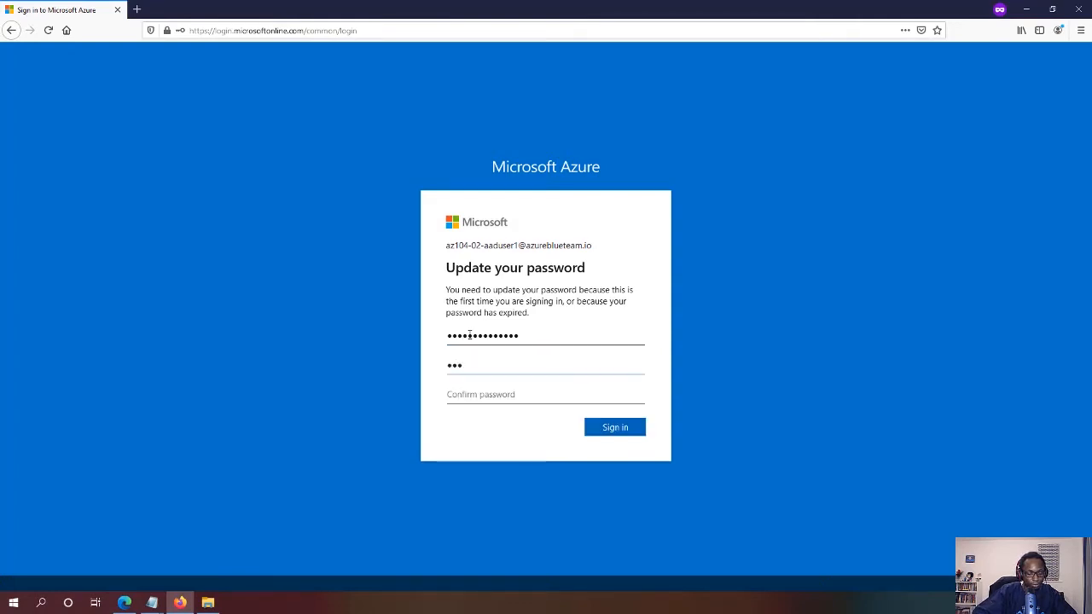
pyautogui.write('••••••••••••')
pyautogui.press('Tab')
pyautogui.write('•••••••')
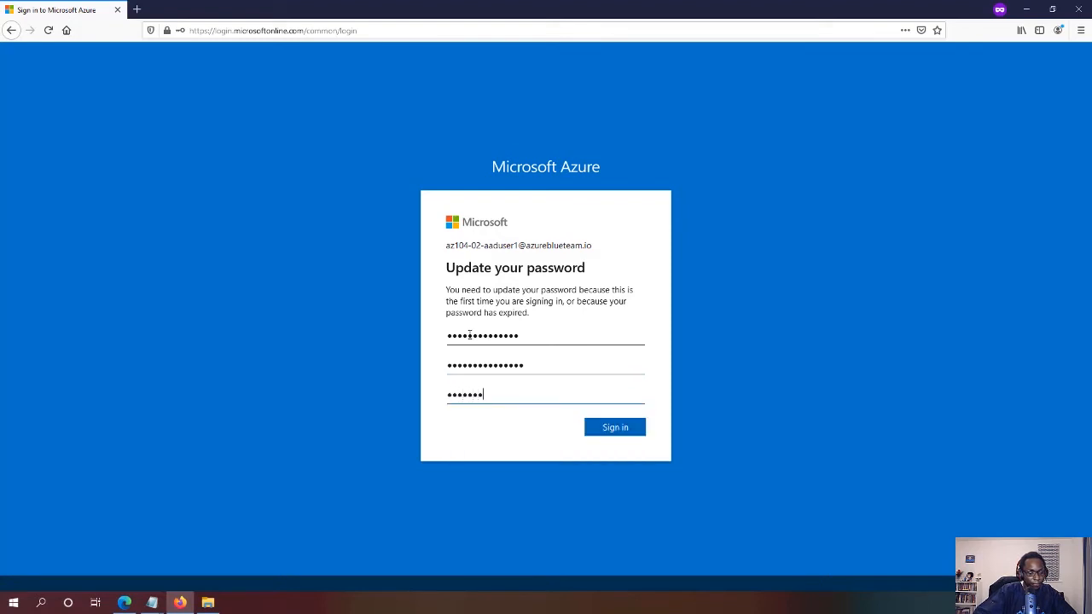
pyautogui.write('••••••••')
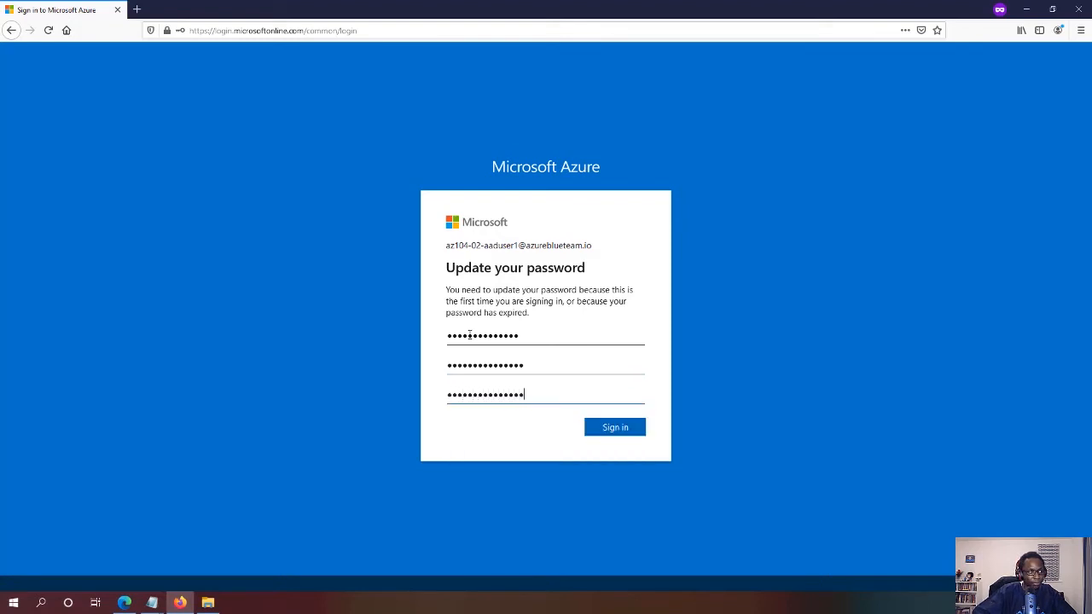
pyautogui.click(635, 426)
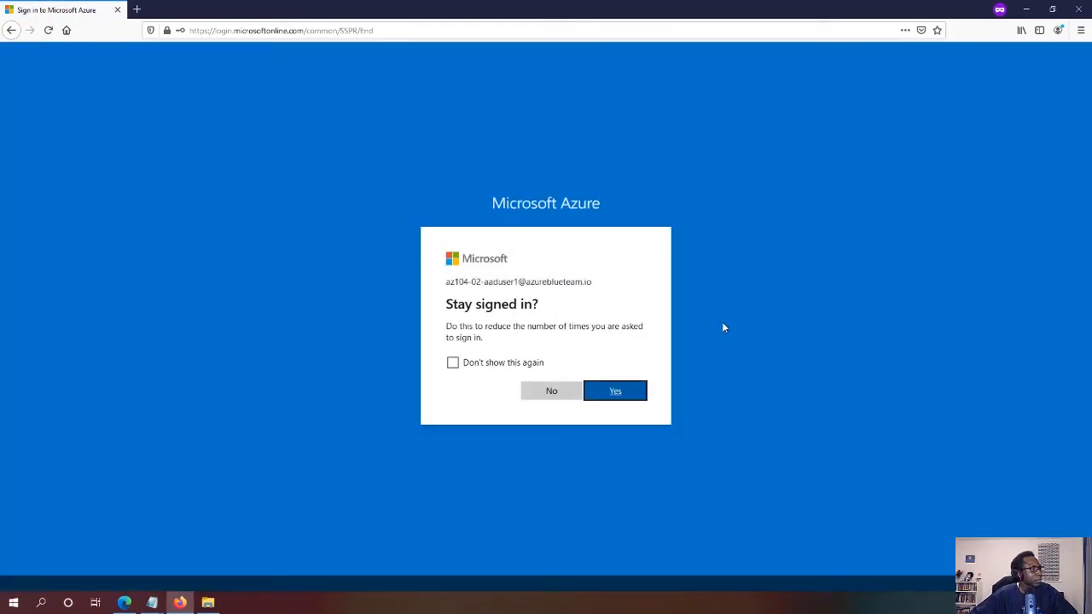
pyautogui.click(627, 394)
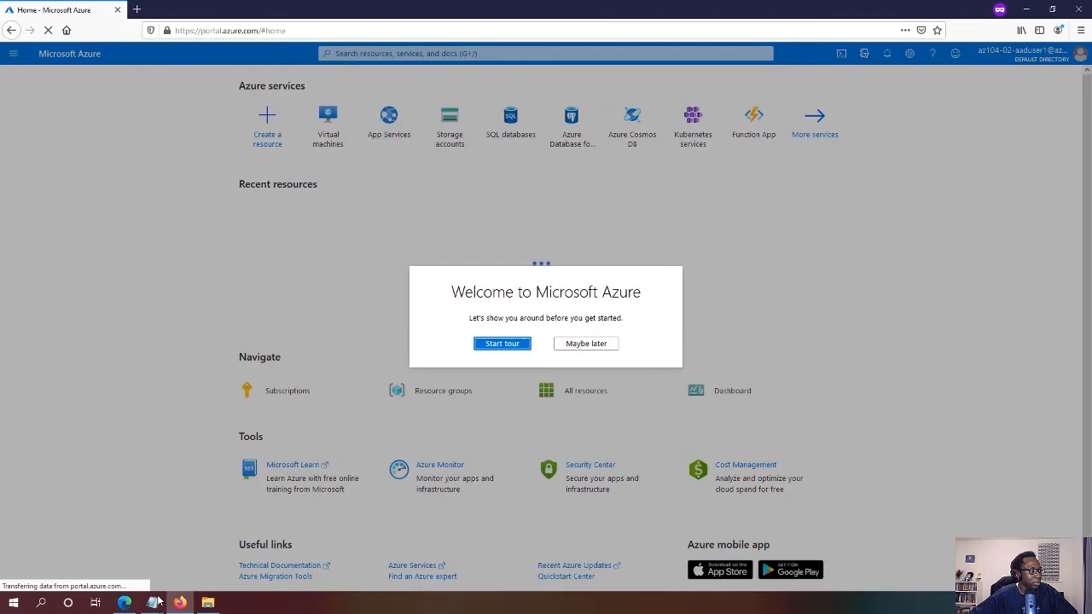
# Highlight the Microsoft.Support/* permission in the custom role definition file
pyautogui.moveTo(152, 603)
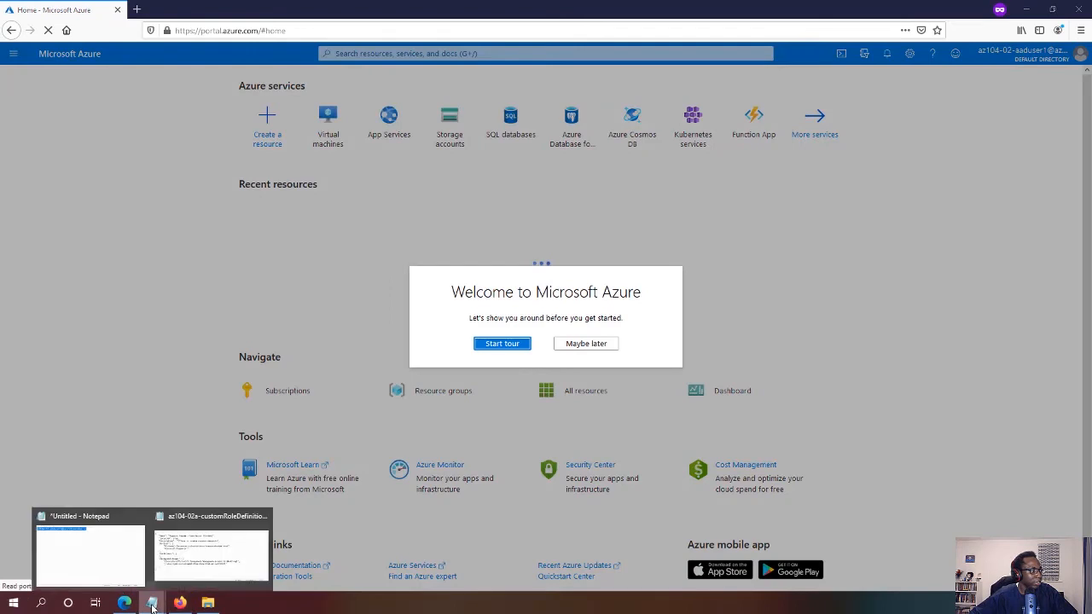
pyautogui.click(209, 550)
pyautogui.click(462, 334)
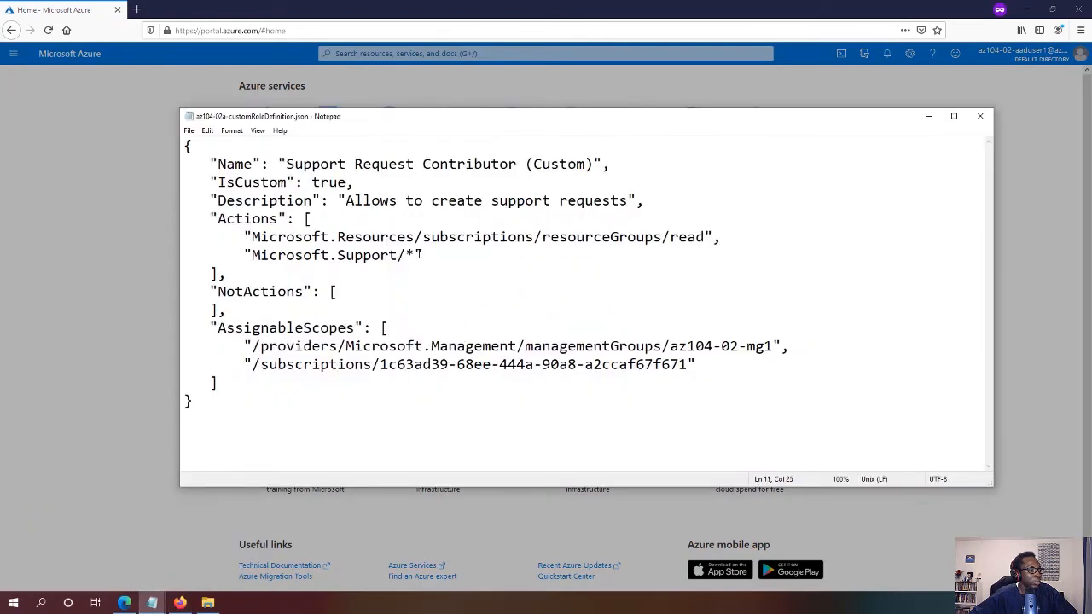
pyautogui.moveTo(419, 255); pyautogui.dragTo(247, 255)
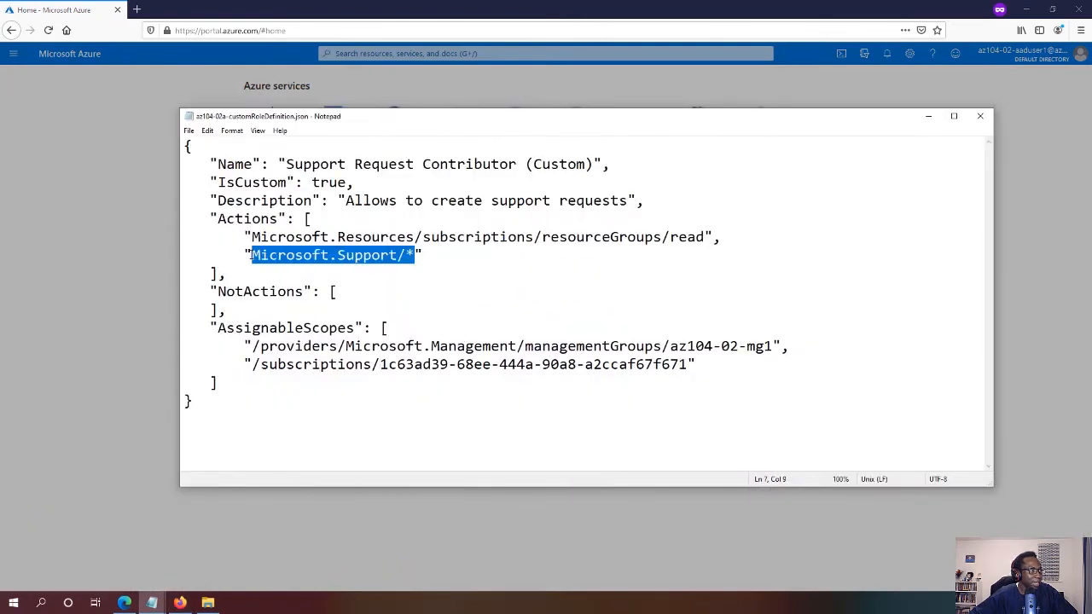
pyautogui.click(130, 277)
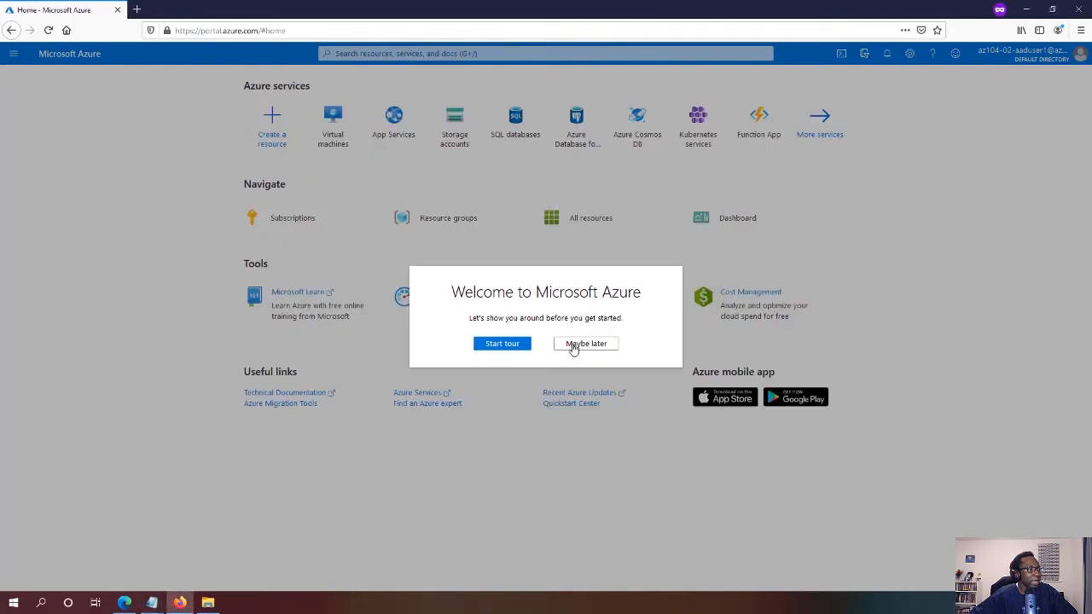
# Skip the welcome tour, open Help + support, and zoom the browser to 120%
pyautogui.click(579, 346)
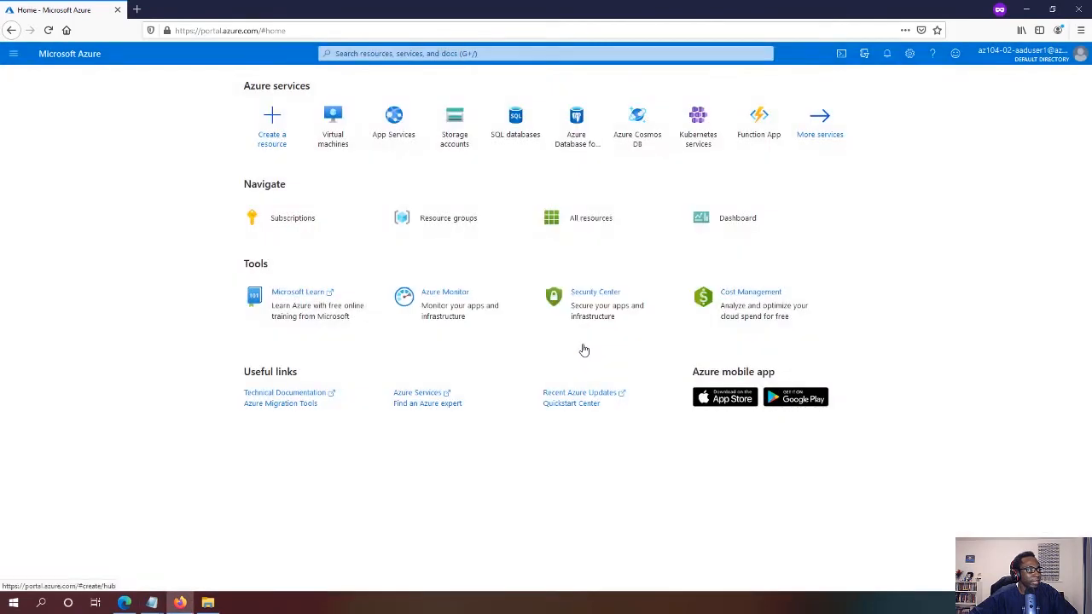
pyautogui.click(431, 53)
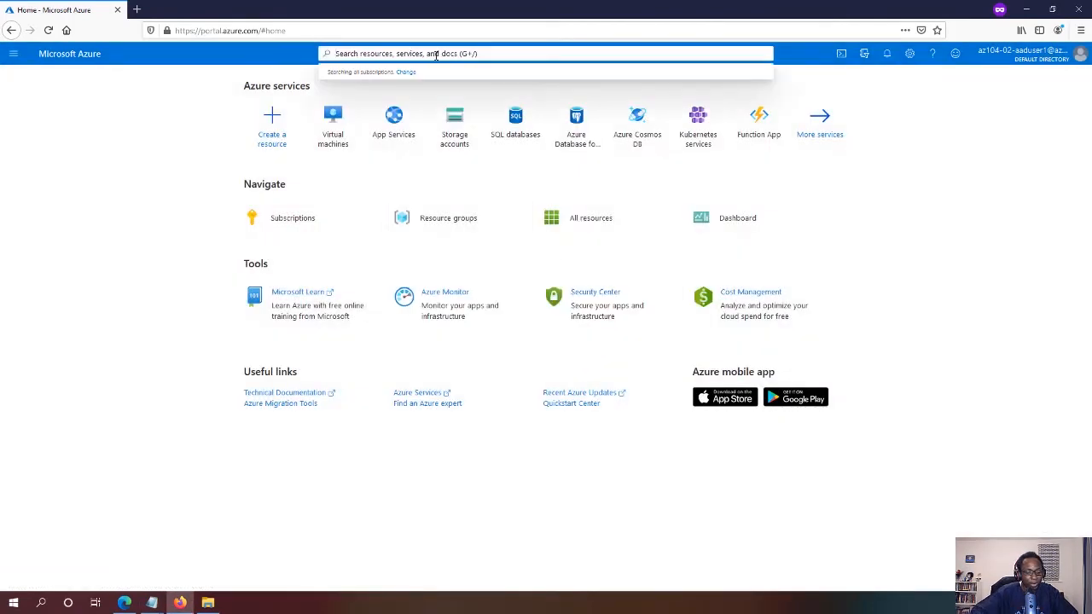
pyautogui.write('help')
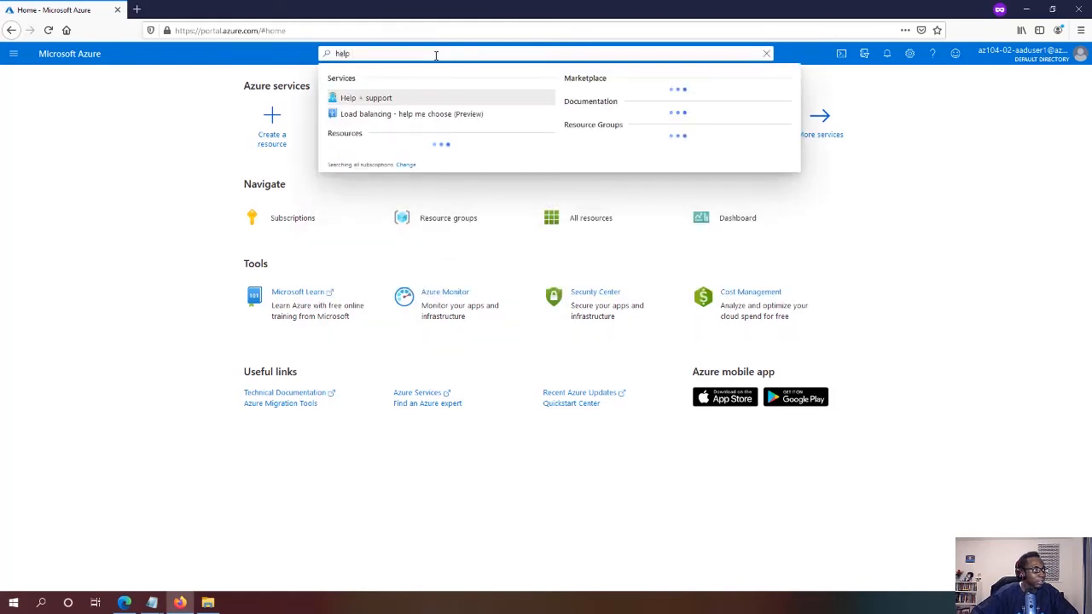
pyautogui.click(367, 99)
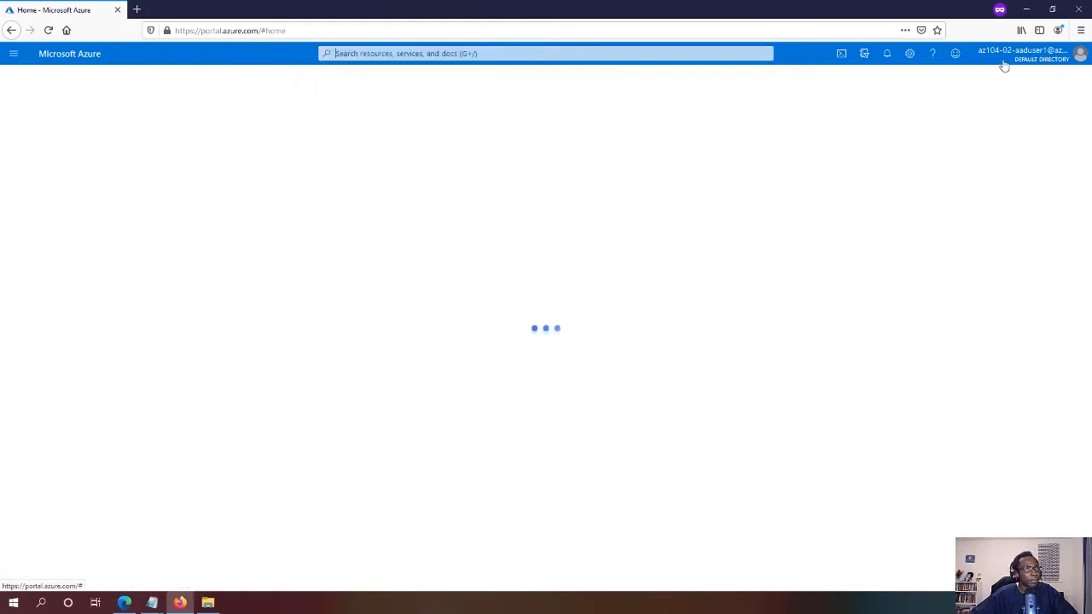
pyautogui.click(1081, 29)
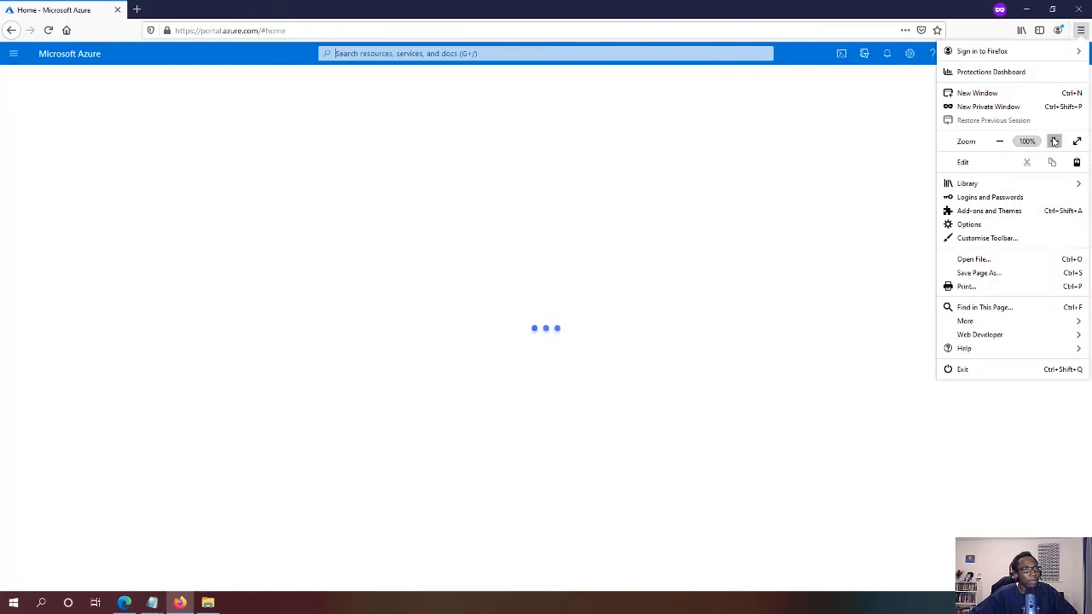
pyautogui.click(1054, 141)
pyautogui.click(1054, 141)
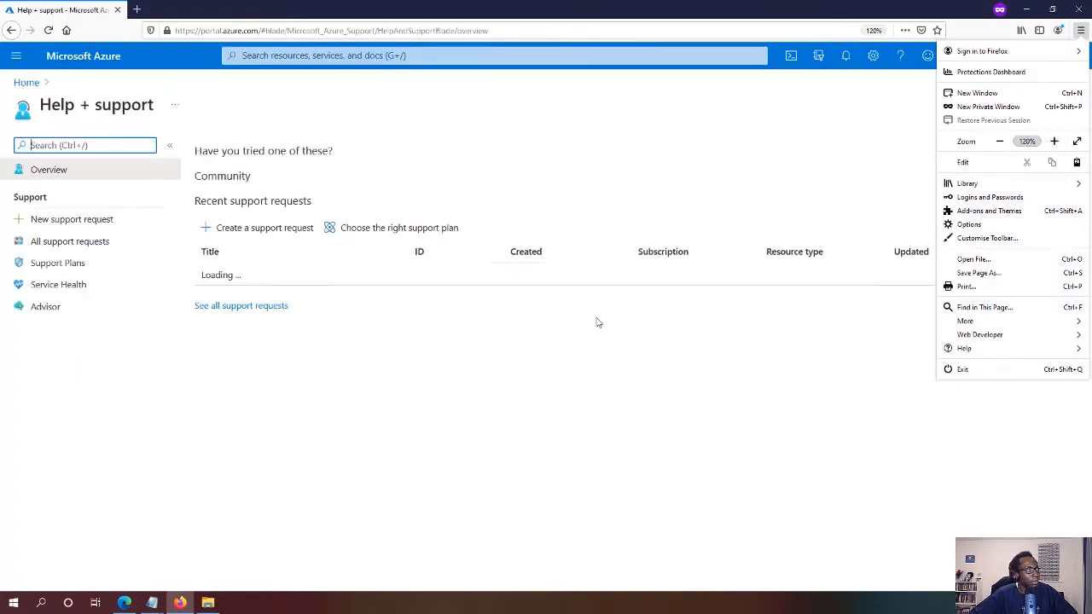
# Start a new support request with Billing as the issue type
pyautogui.click(106, 221)
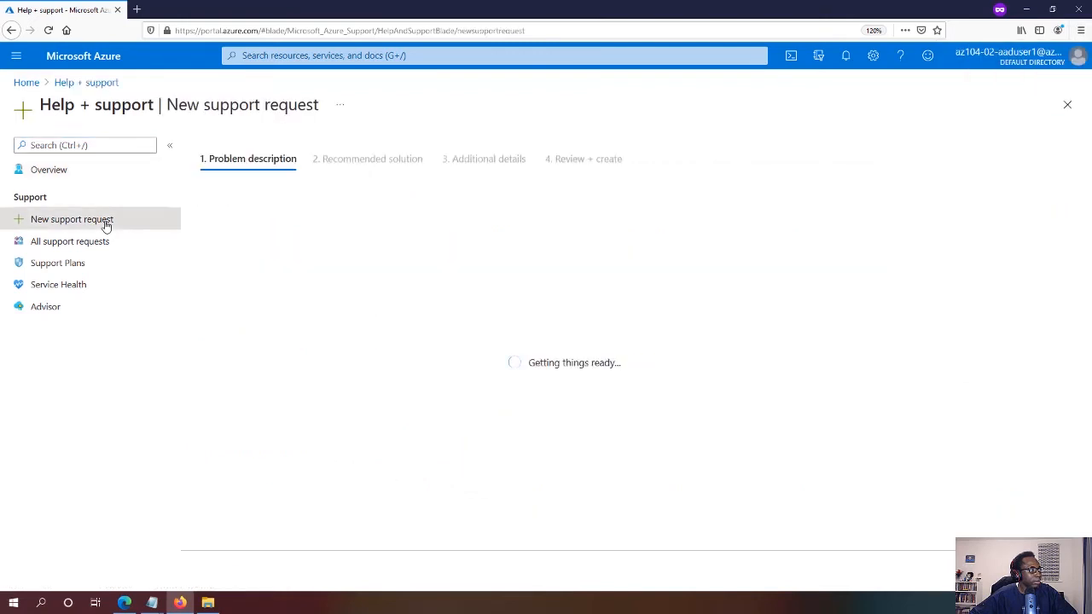
pyautogui.click(441, 258)
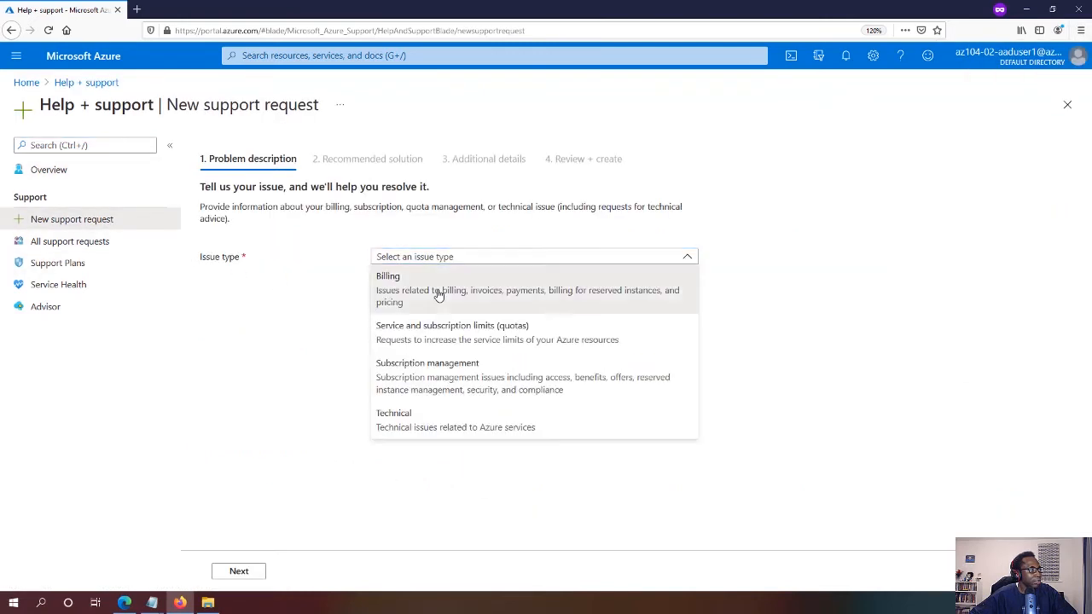
pyautogui.click(438, 295)
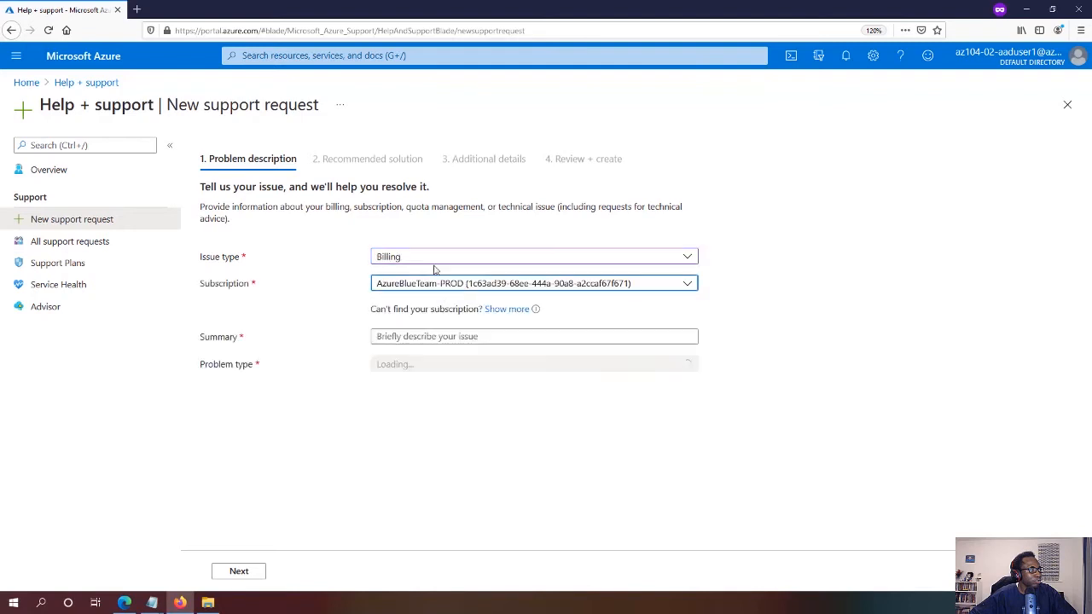
pyautogui.click(464, 337)
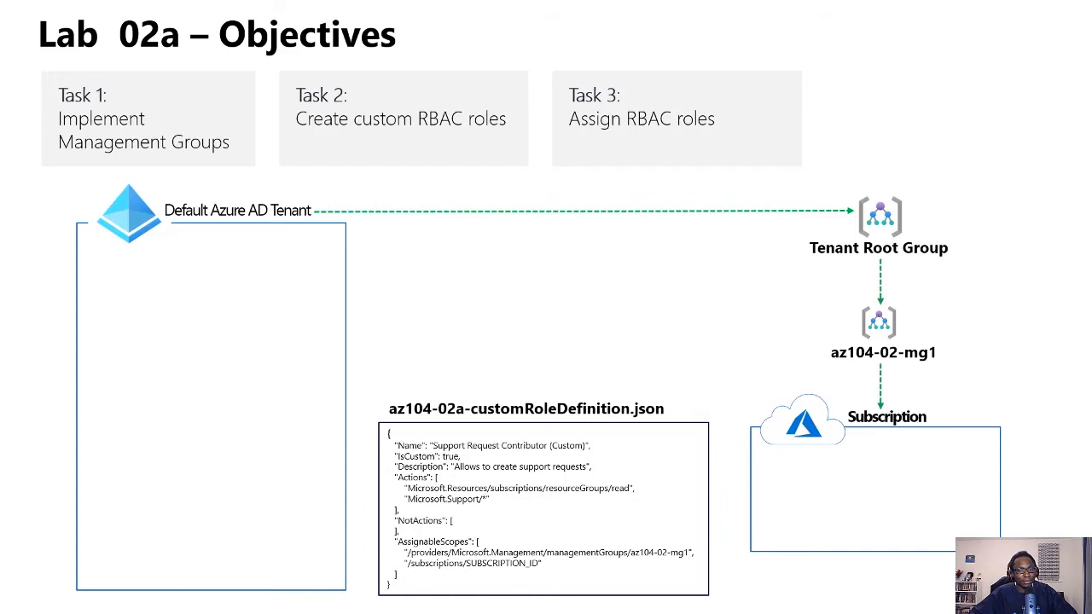
# Switch from the PowerPoint slide show to the AZ-104 Content Directory in the browser
pyautogui.hotkey('alt', 'Tab')
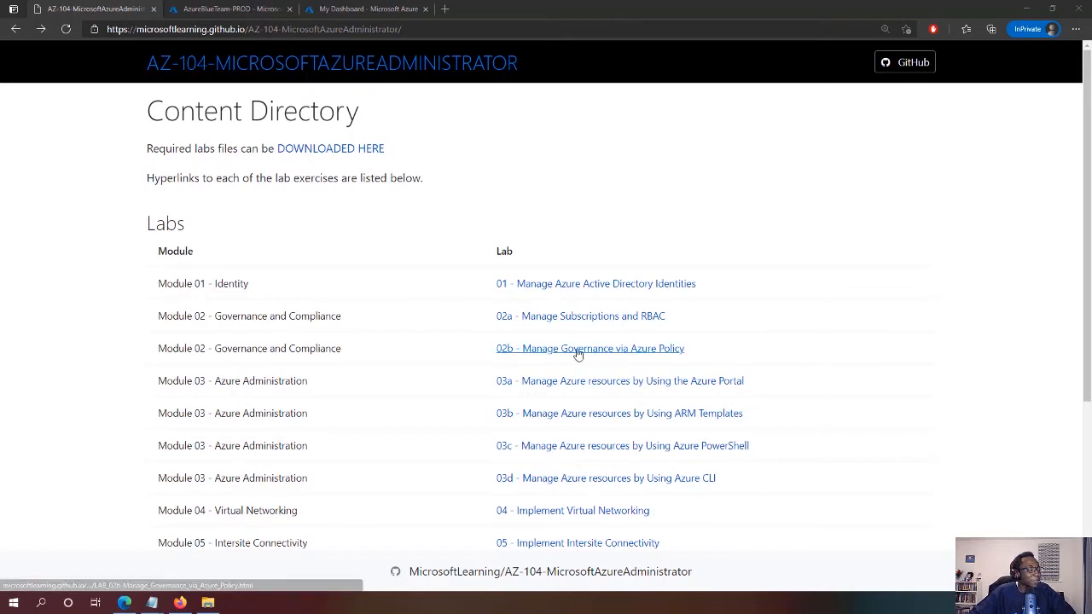
# Open the '02b - Manage Governance via Azure Policy' manual, then start the Lab 02b objectives slide show
pyautogui.moveTo(686, 350); pyautogui.dragTo(160, 349)
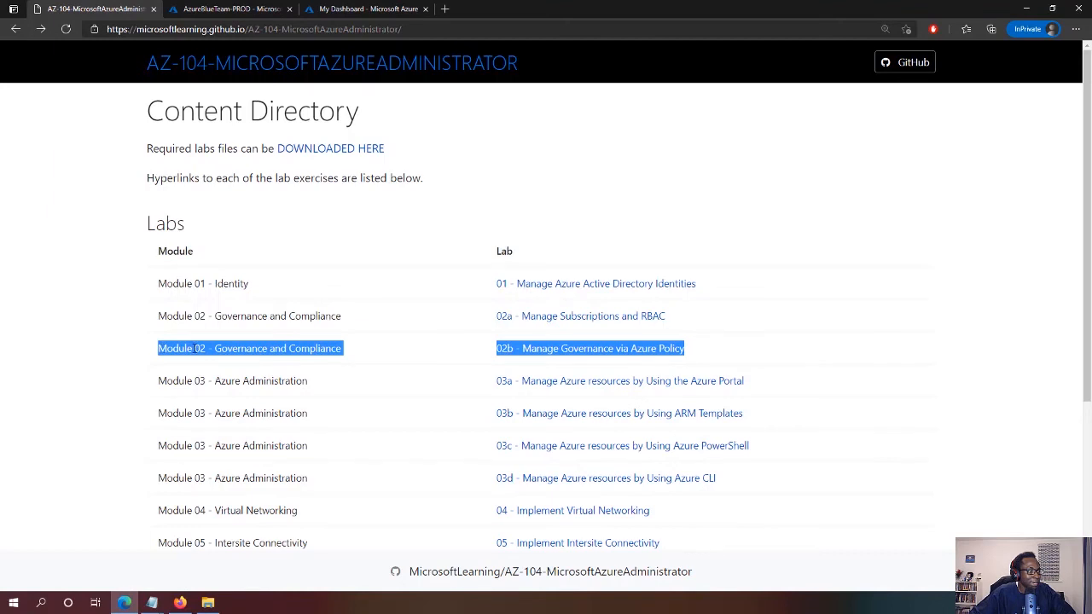
pyautogui.click(325, 345)
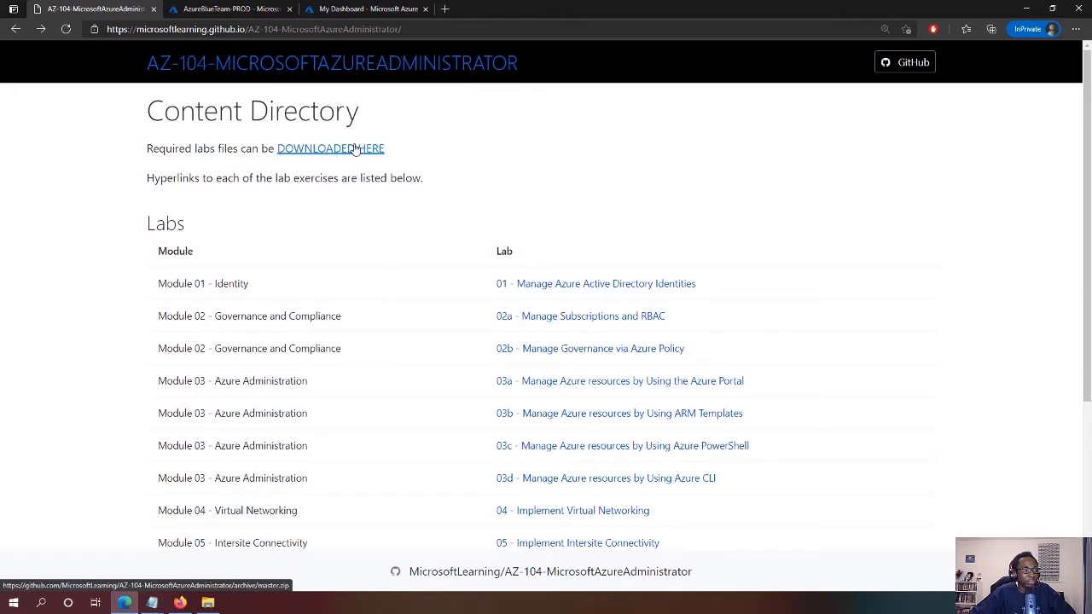
pyautogui.click(549, 350)
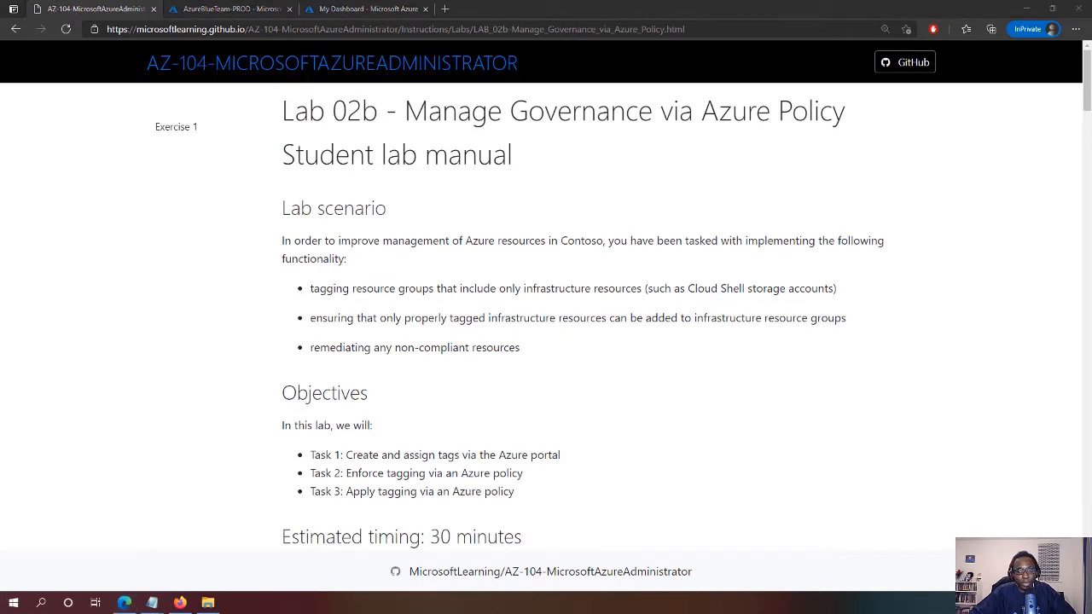
pyautogui.press('F5')
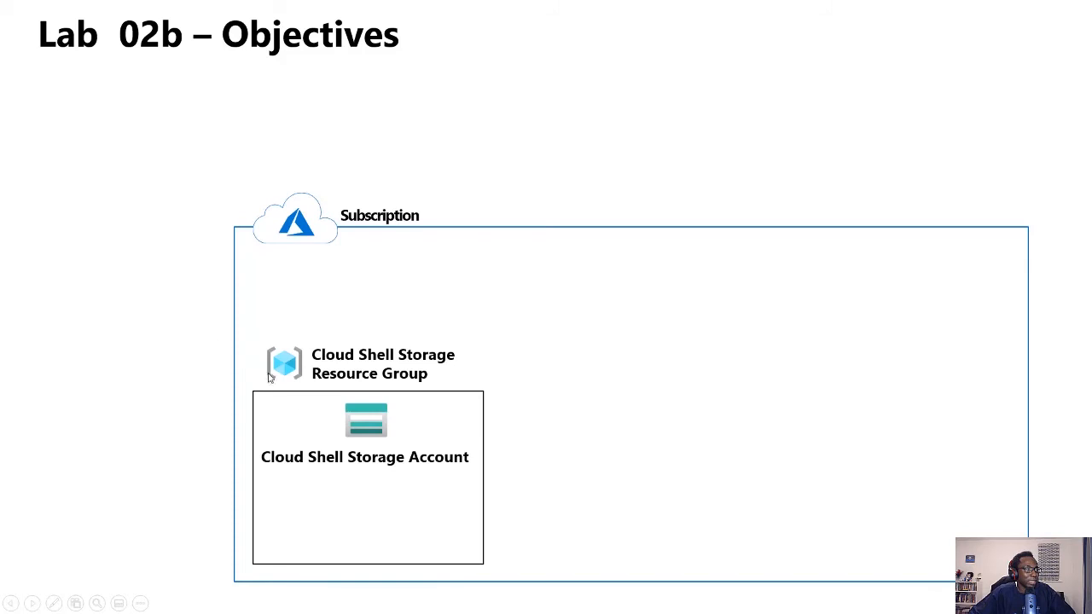
# Advance the Lab 02b objectives slide to show Task 1 and the Role: Infra tag, then return to the manual
pyautogui.click(289, 271)
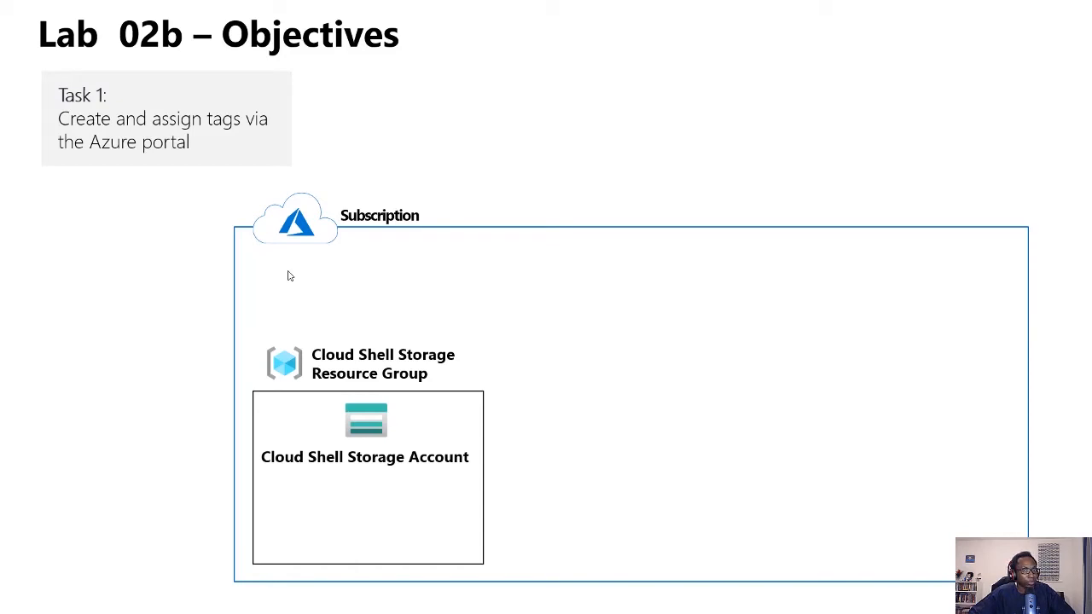
pyautogui.click(288, 275)
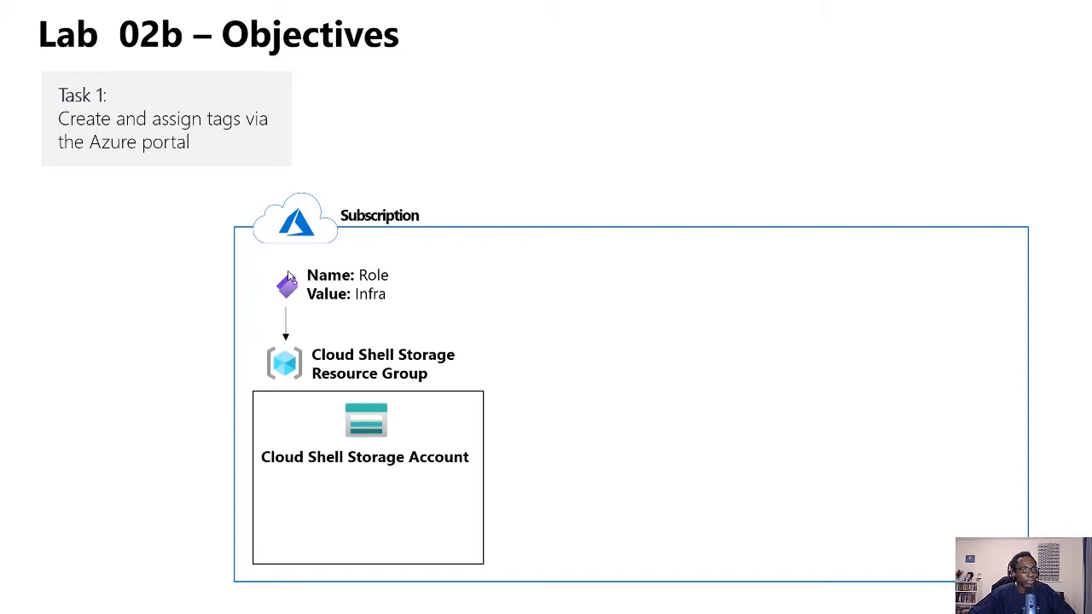
pyautogui.hotkey('alt', 'Tab')
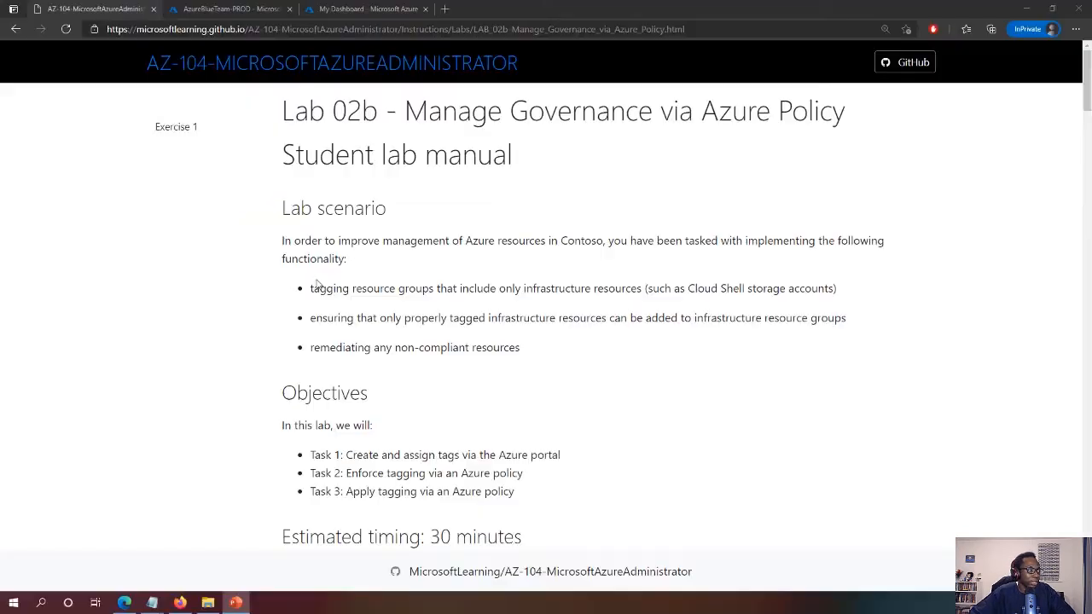
# Go from the subscription page back to the Azure home page and open Resource groups
pyautogui.click(226, 10)
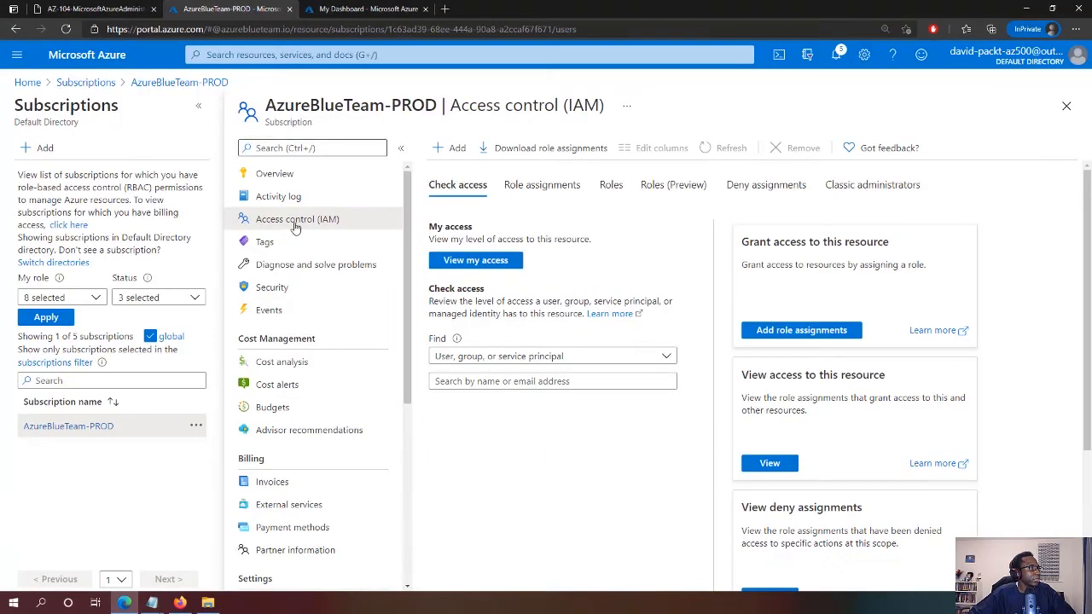
pyautogui.click(110, 54)
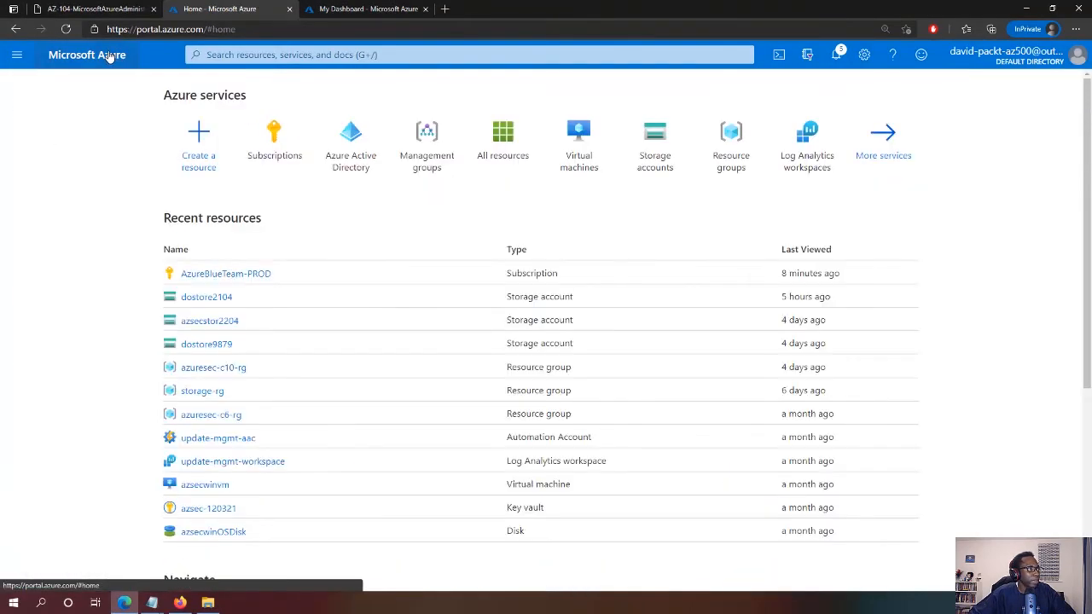
pyautogui.click(737, 143)
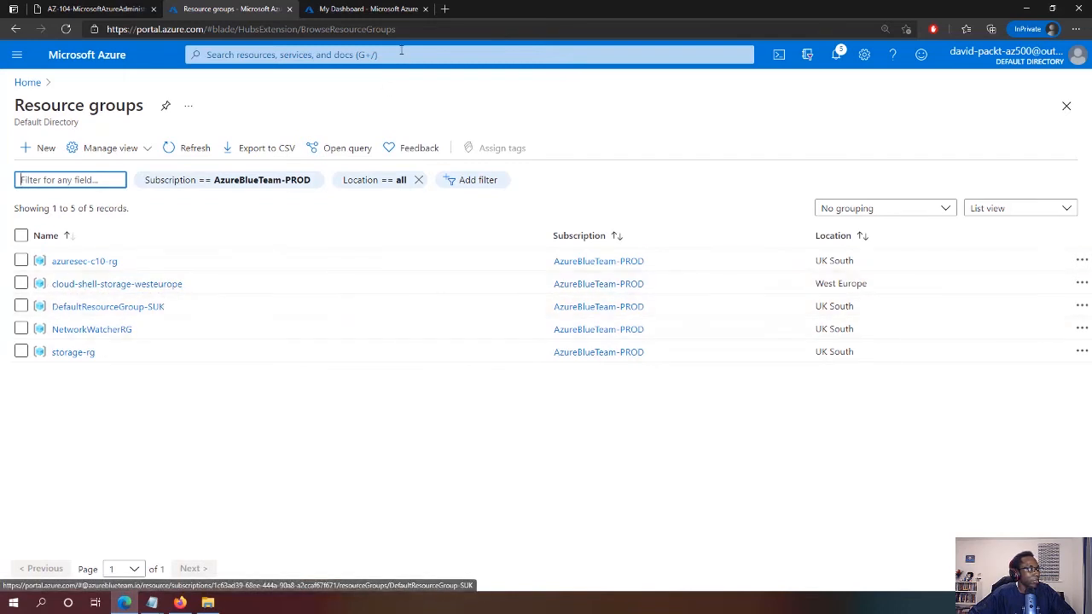
pyautogui.click(373, 7)
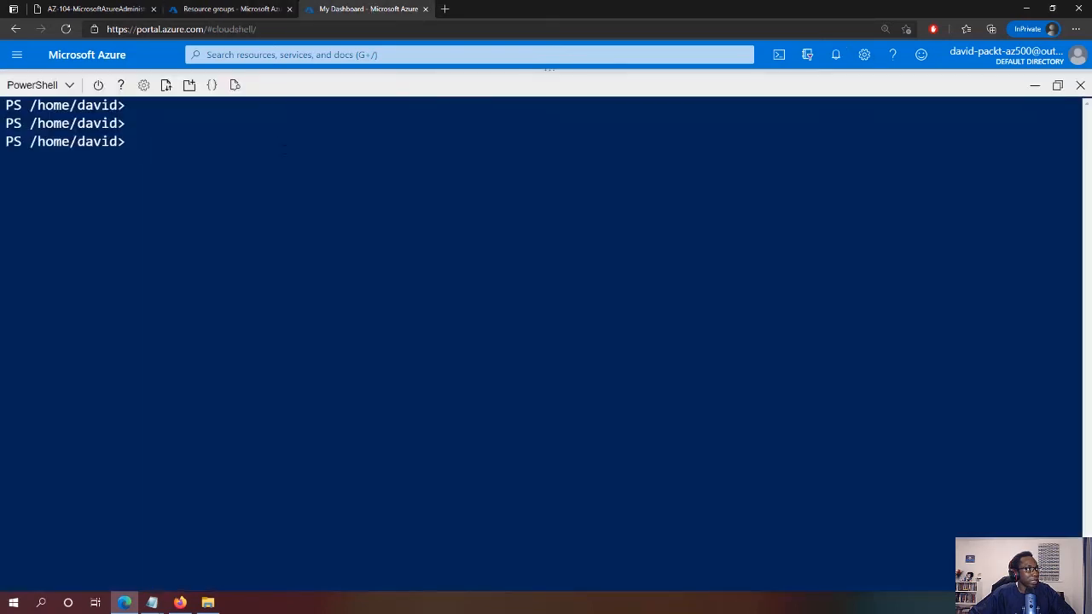
pyautogui.write('df')
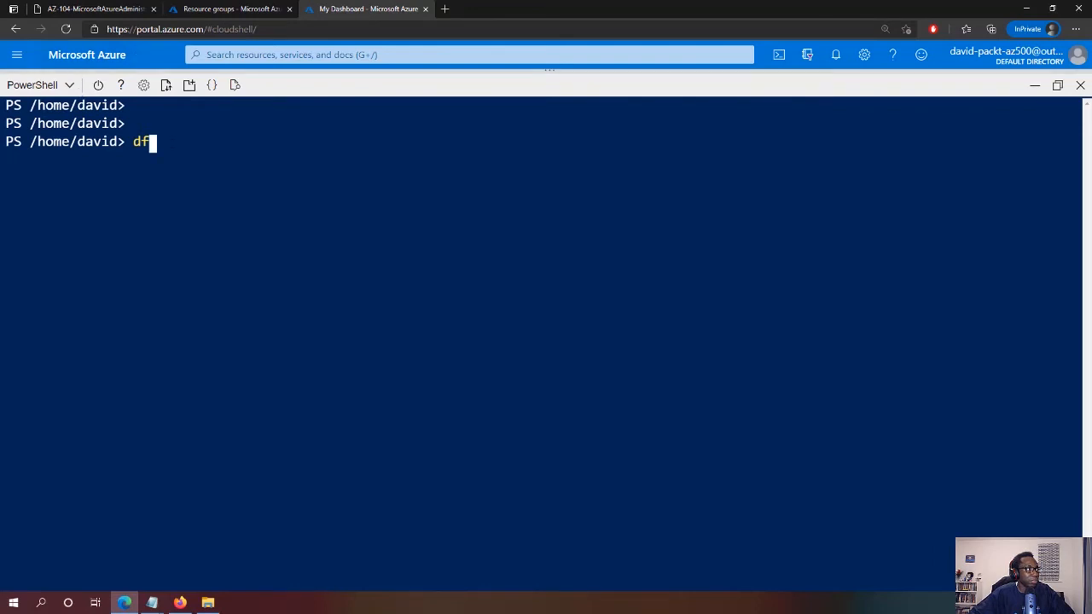
pyautogui.press('Return')
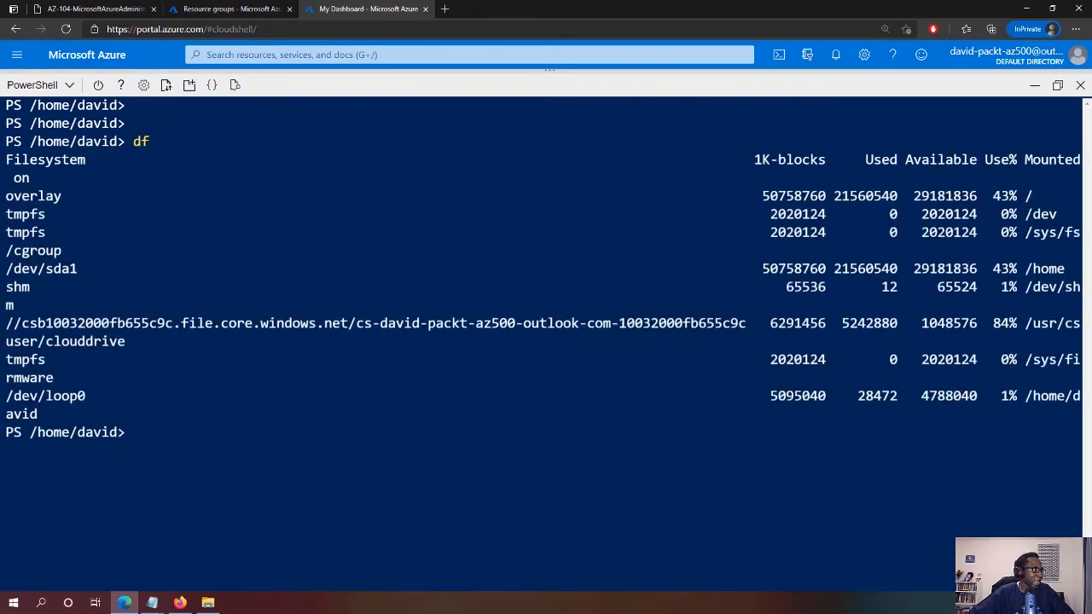
pyautogui.moveTo(174, 323); pyautogui.dragTo(21, 323)
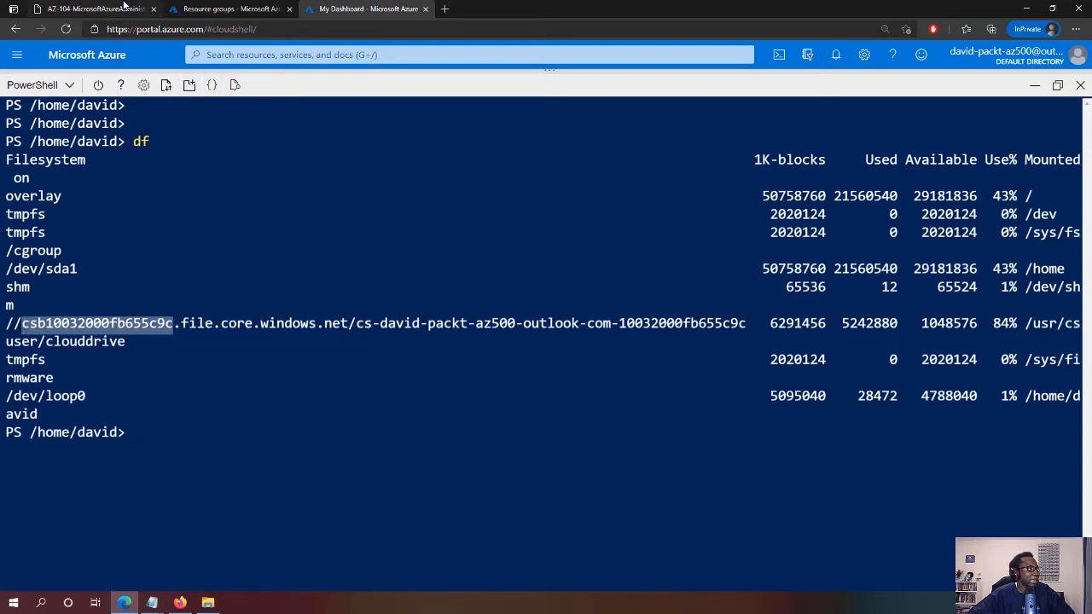
pyautogui.click(224, 8)
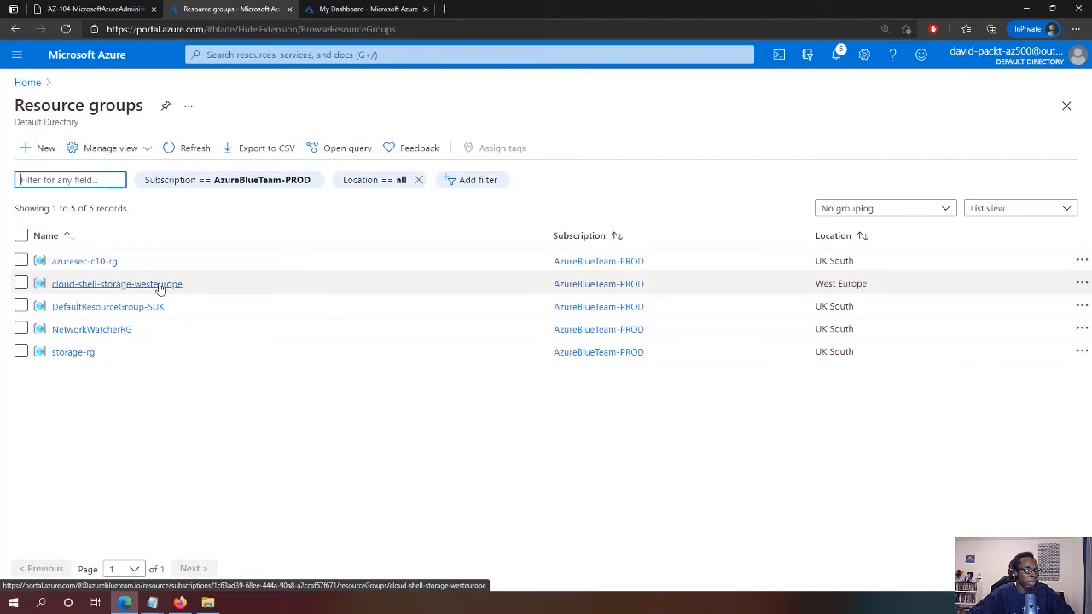
# Open the Tags page of the cloud-shell-storage-westeurope resource group
pyautogui.click(104, 288)
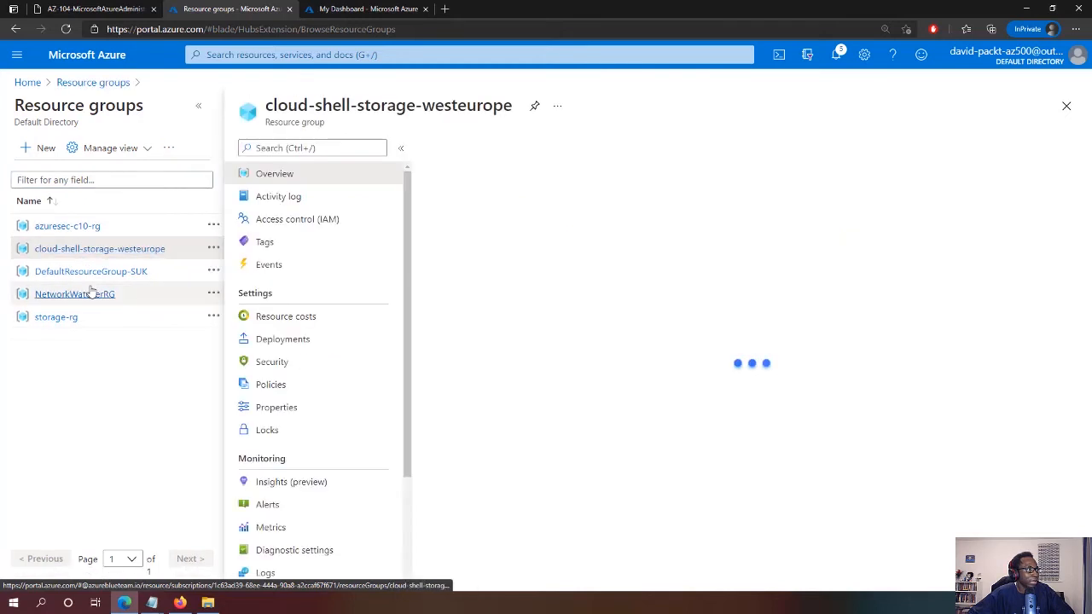
pyautogui.click(260, 245)
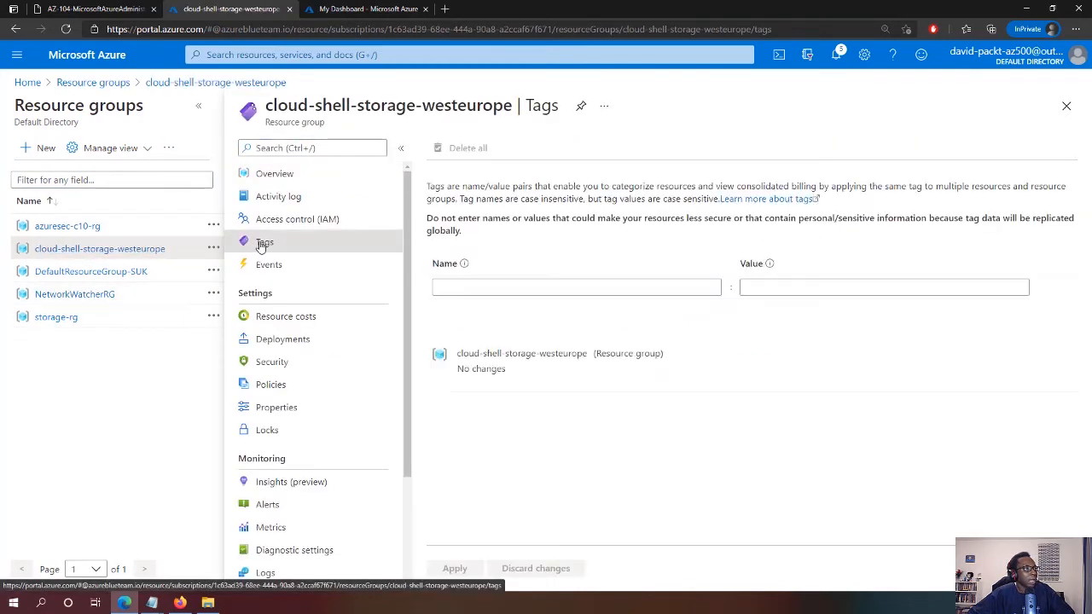
pyautogui.click(470, 289)
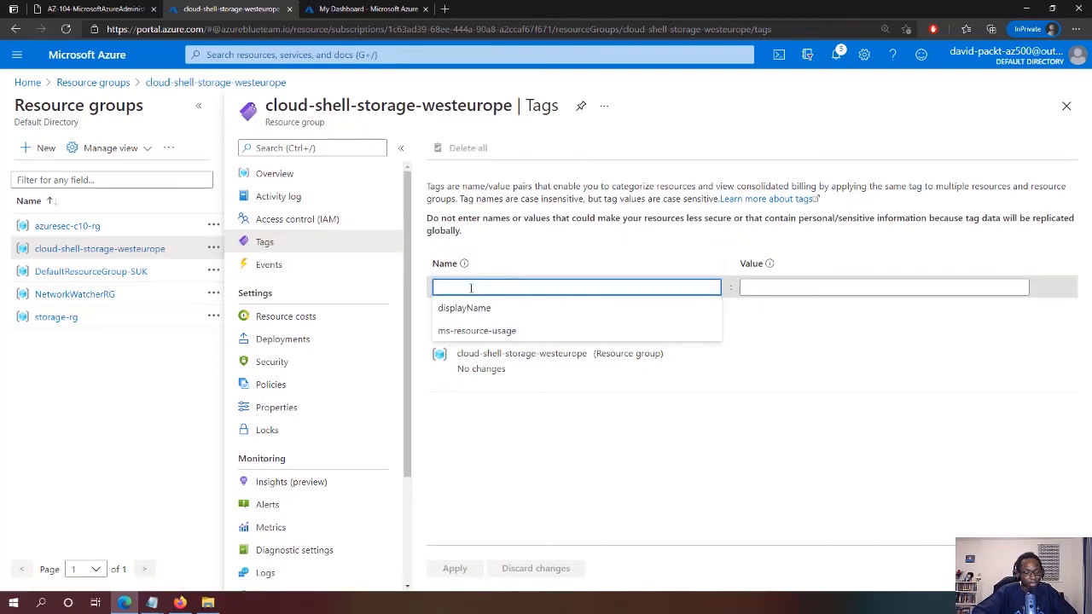
# Add a tag named Role with value Infra and apply it to the group
pyautogui.write('Ro')
pyautogui.press('BackSpace')
pyautogui.press('BackSpace')
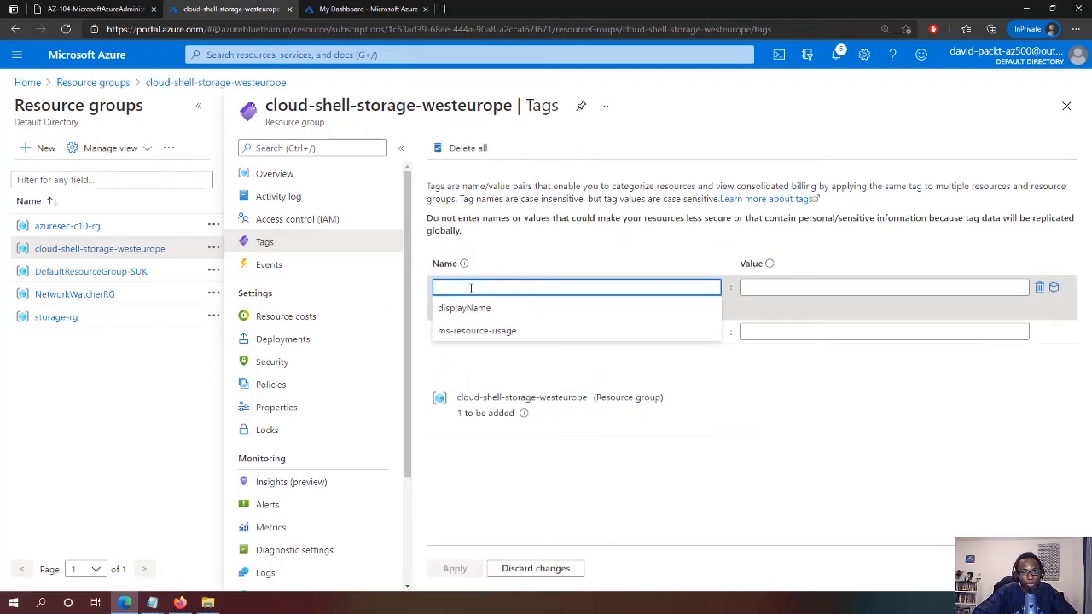
pyautogui.write('Na')
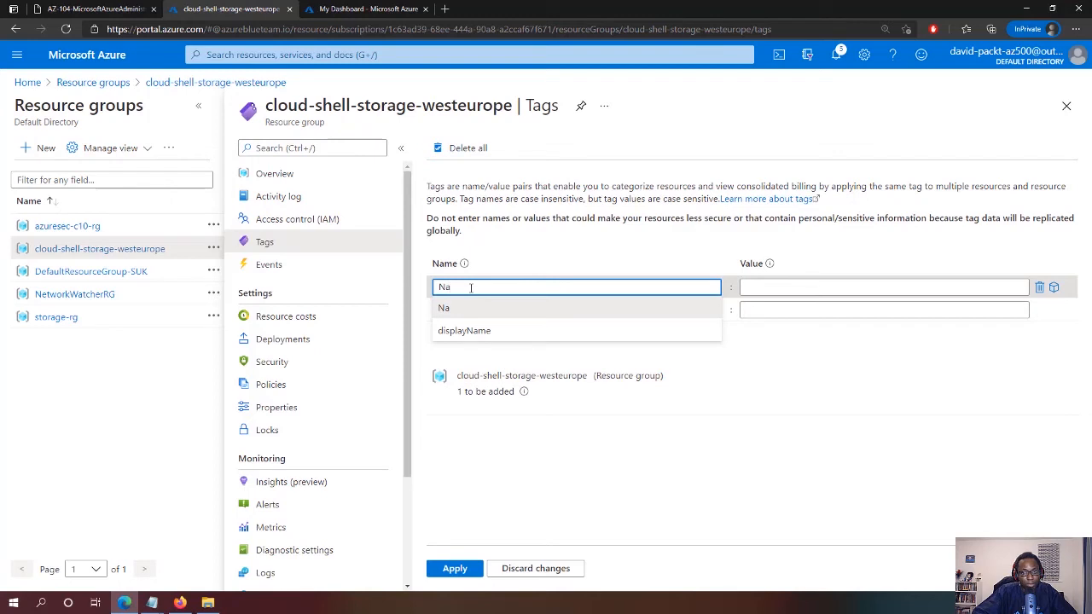
pyautogui.write('me')
pyautogui.press('Tab')
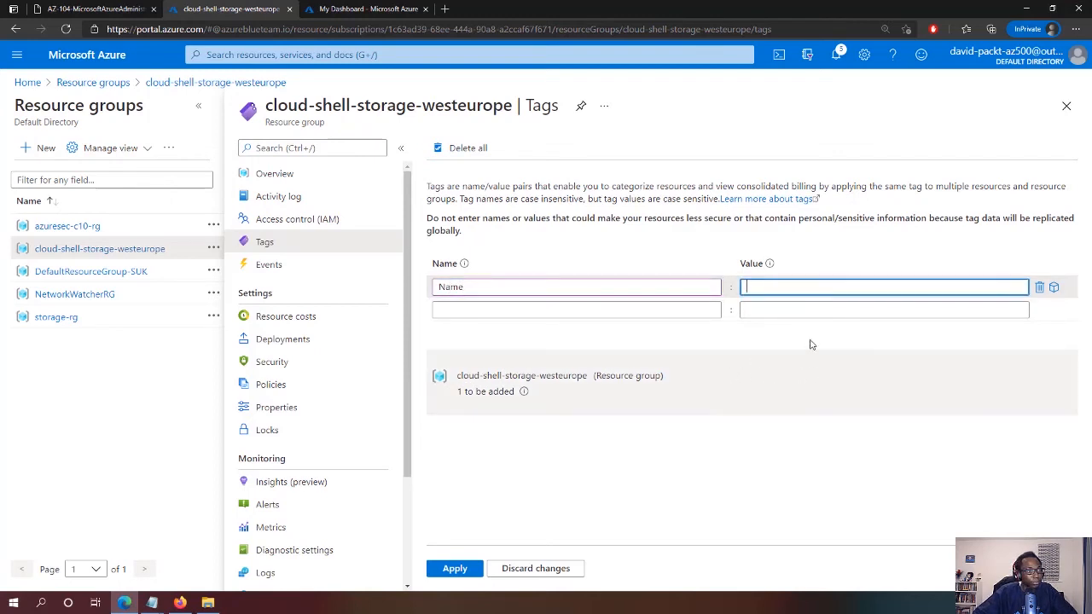
pyautogui.hotkey('shift', 'Tab')
pyautogui.write('Role')
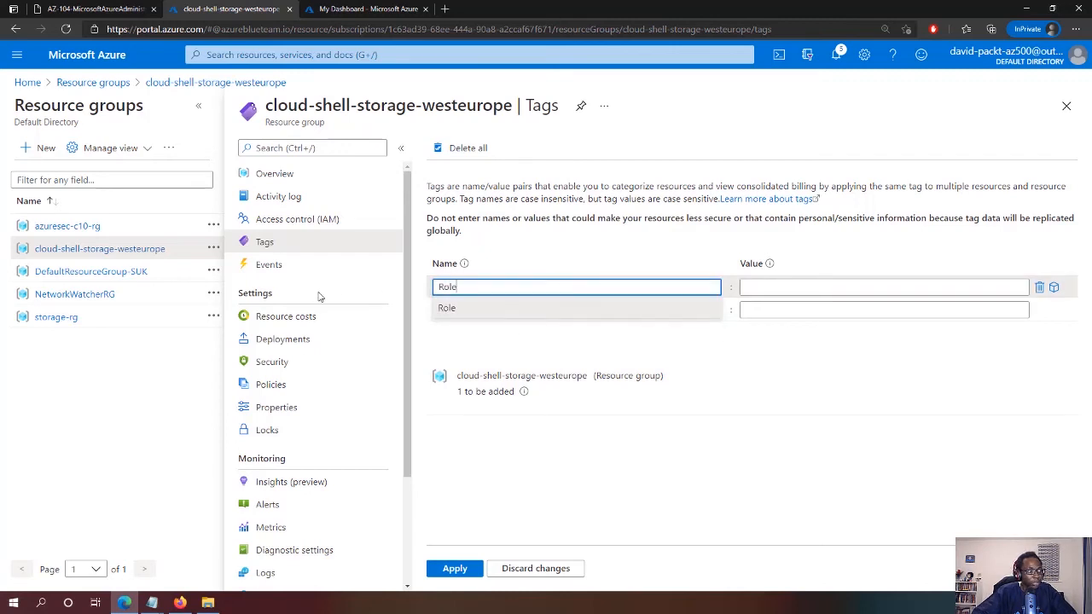
pyautogui.press('Tab')
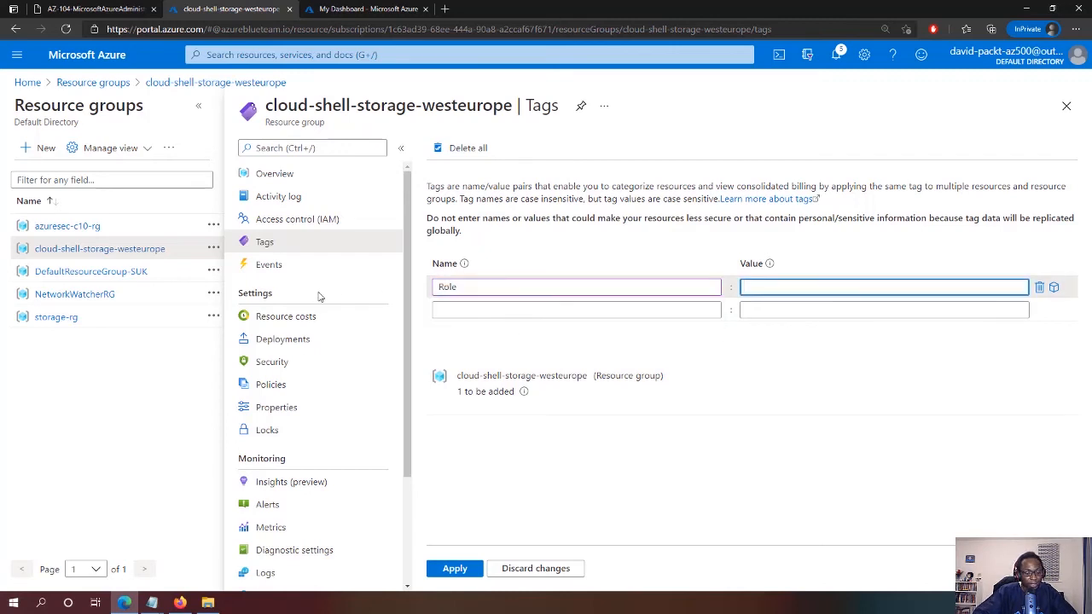
pyautogui.write('Infra')
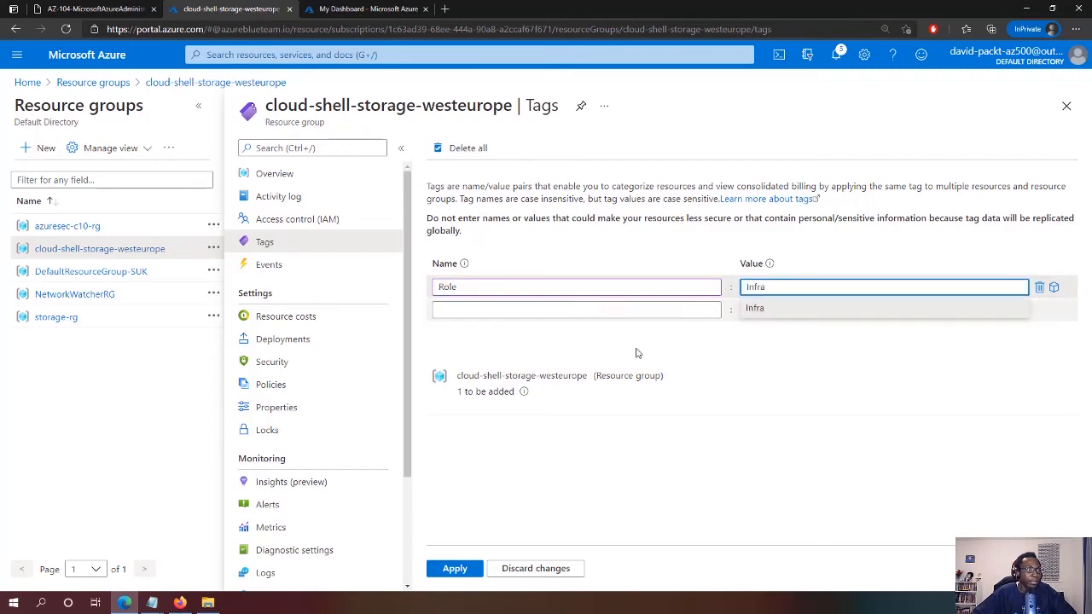
pyautogui.click(760, 340)
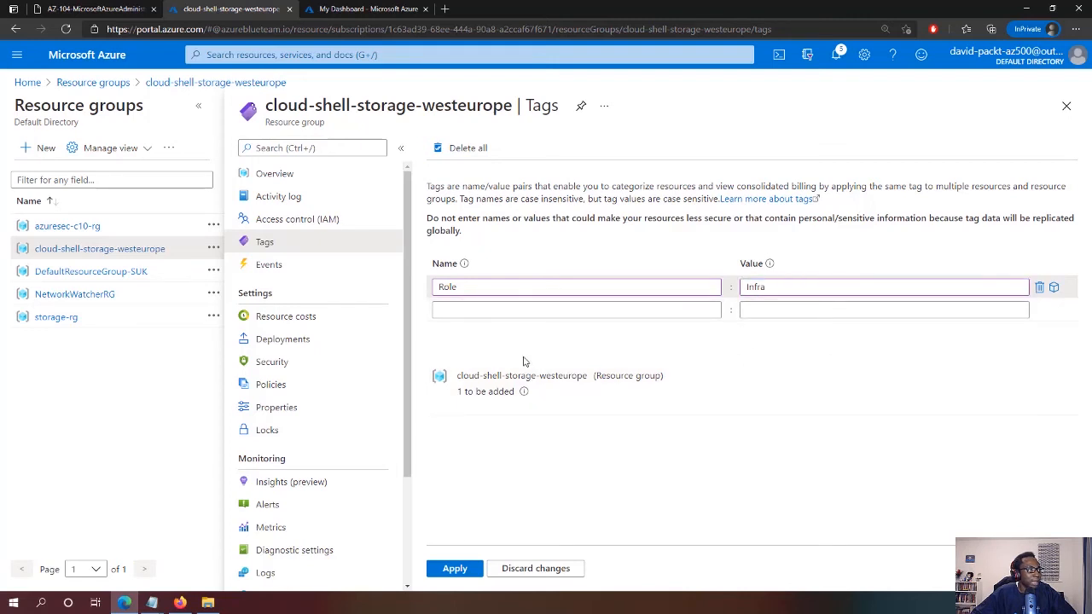
pyautogui.click(464, 570)
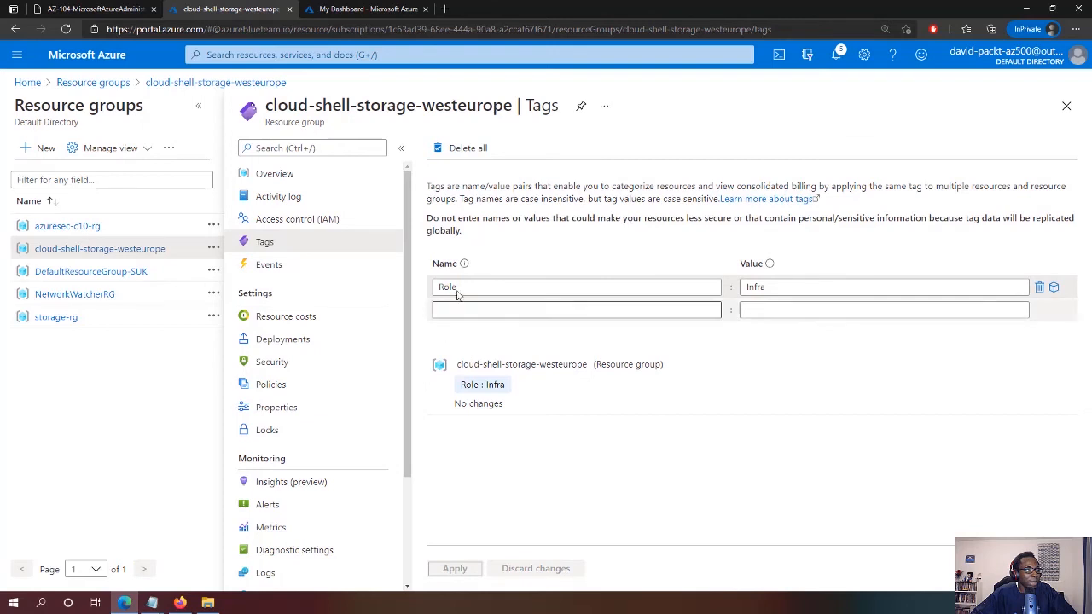
pyautogui.moveTo(462, 266)
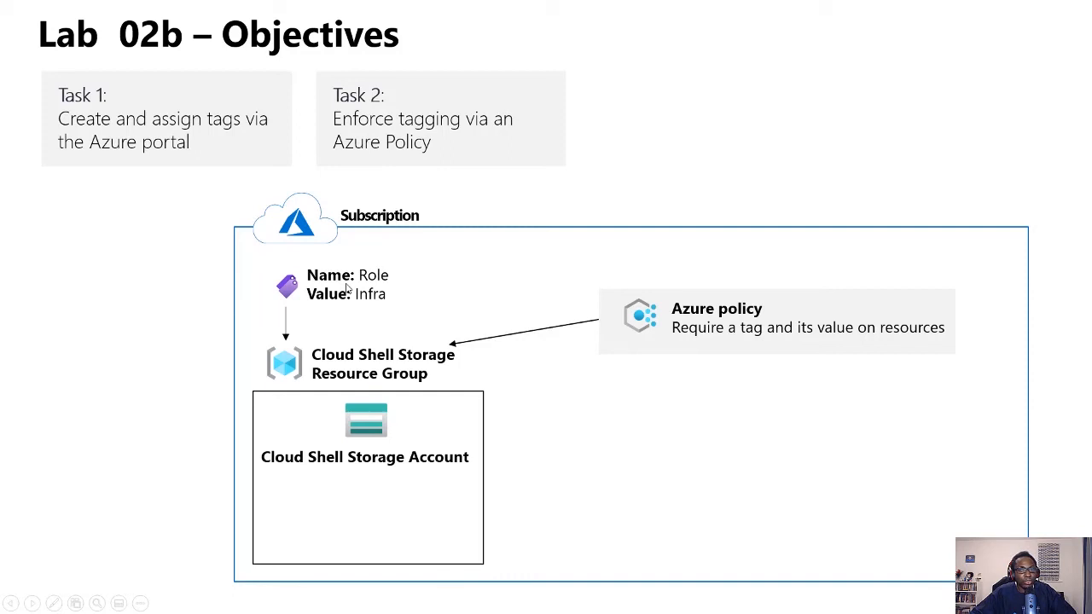
# Reveal the rejected New Storage Account on the lab diagram, then return to the portal
pyautogui.click(458, 345)
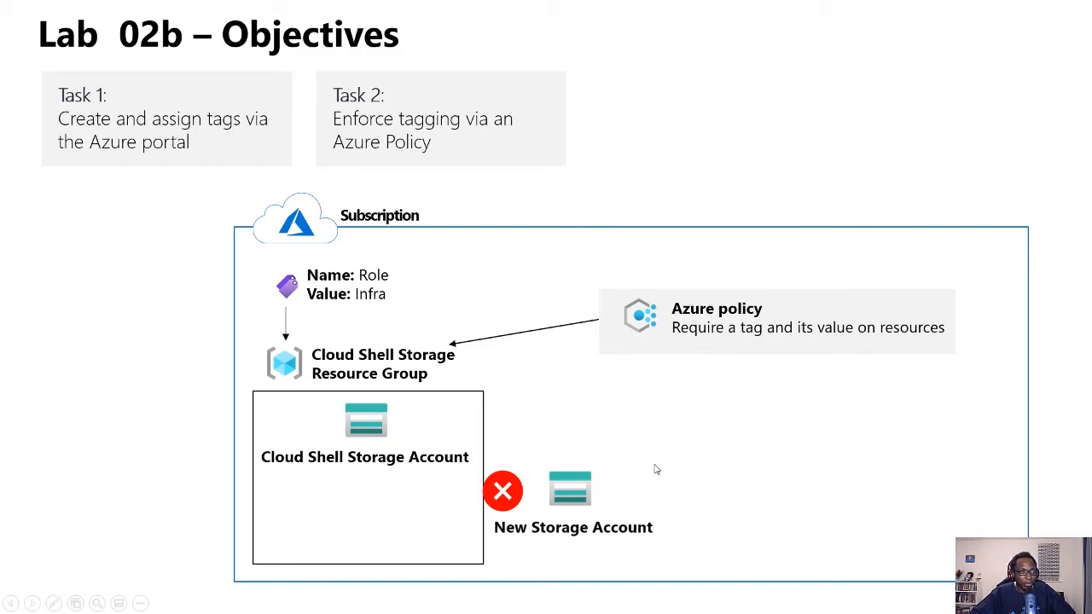
pyautogui.hotkey('alt', 'Tab')
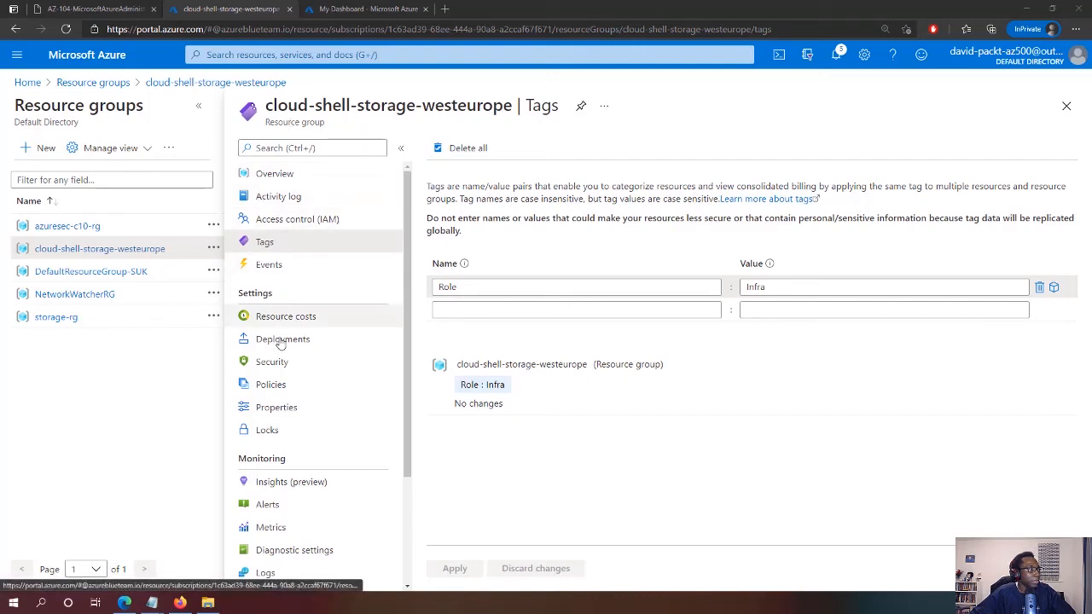
# Open the policy definitions list and filter the definition type to Policy only
pyautogui.click(281, 389)
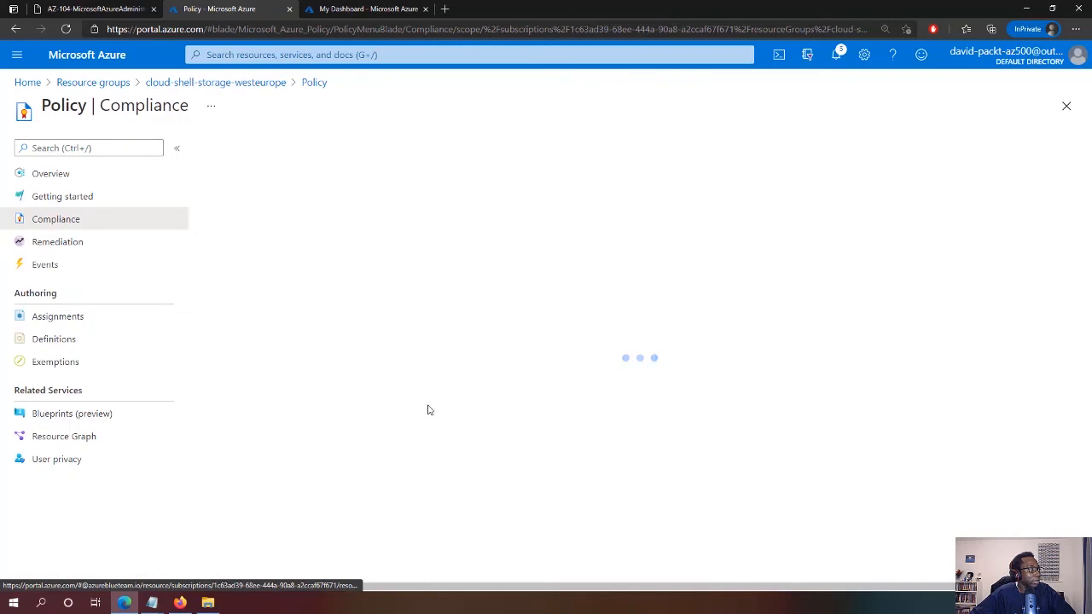
pyautogui.click(51, 342)
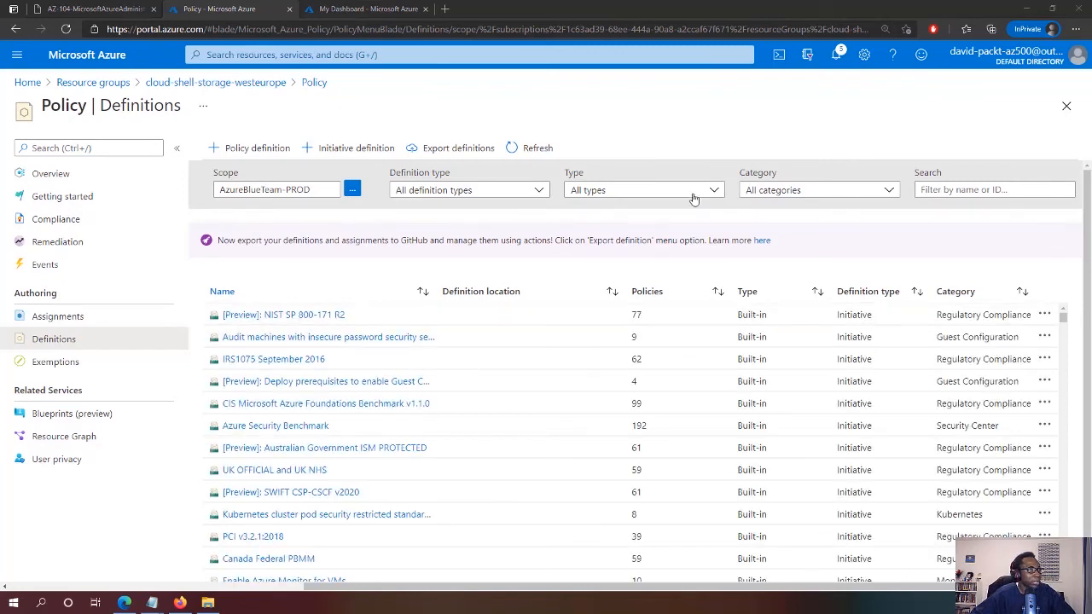
pyautogui.click(851, 193)
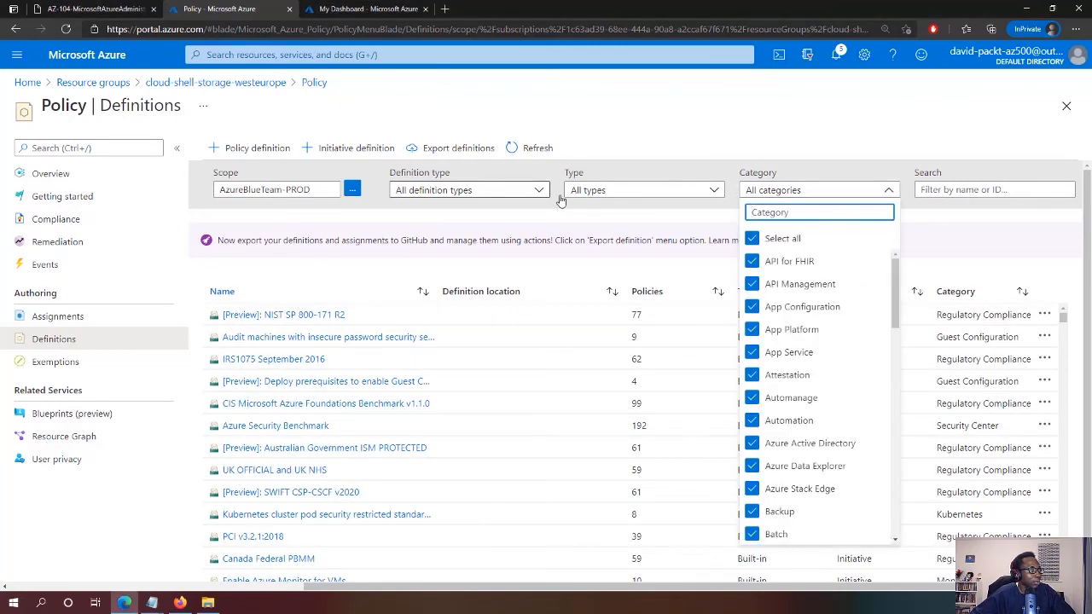
pyautogui.click(496, 193)
pyautogui.click(407, 258)
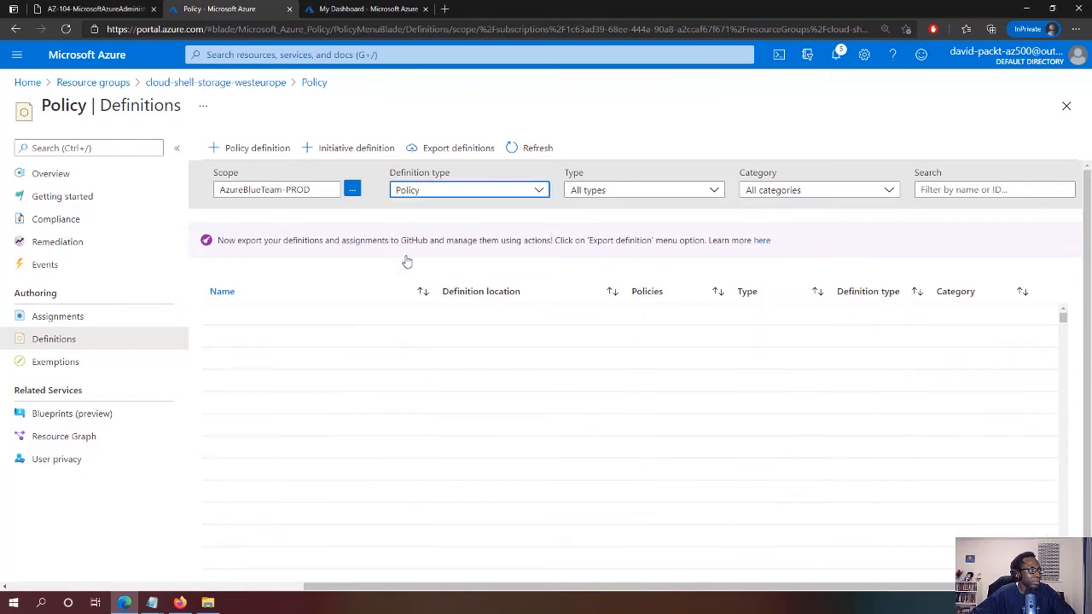
# Clear all categories, search 'tag' and filter to the Tags category only
pyautogui.click(780, 188)
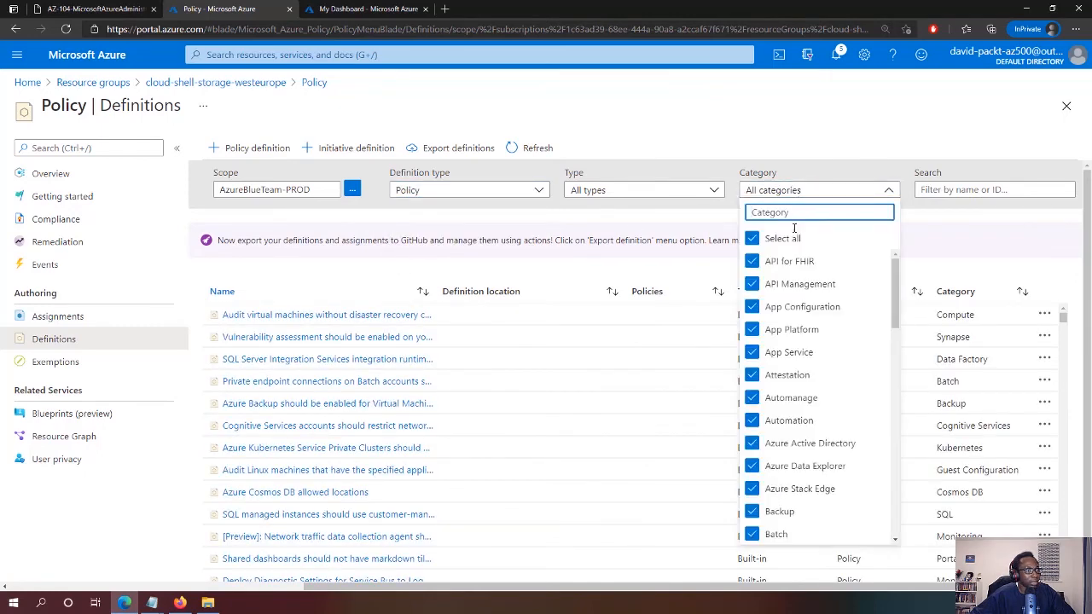
pyautogui.click(755, 240)
pyautogui.scroll(-3, 829, 356)
pyautogui.scroll(3, 828, 356)
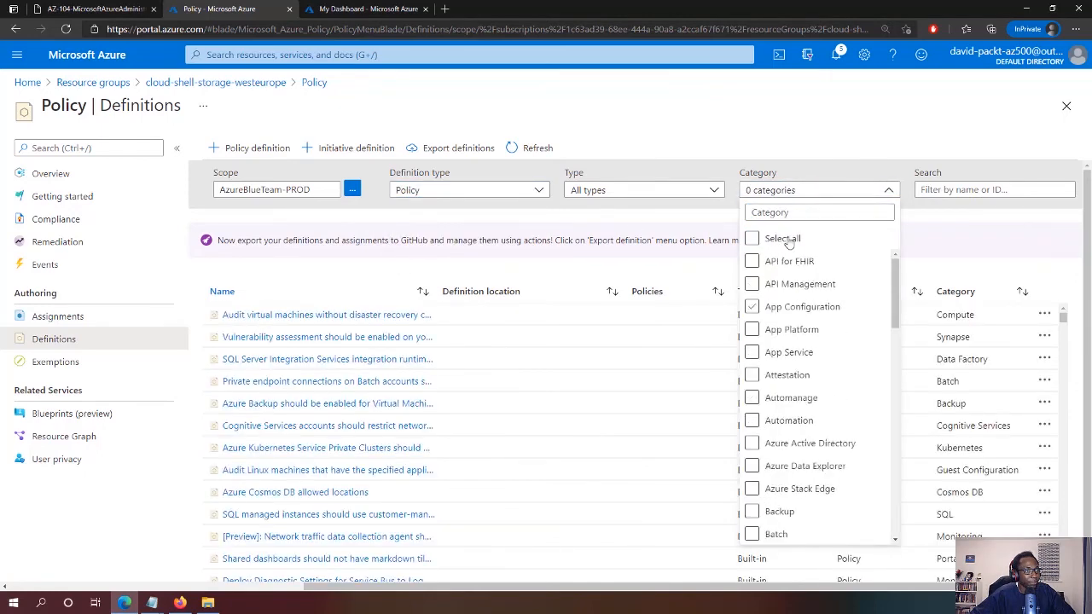
pyautogui.write('tag')
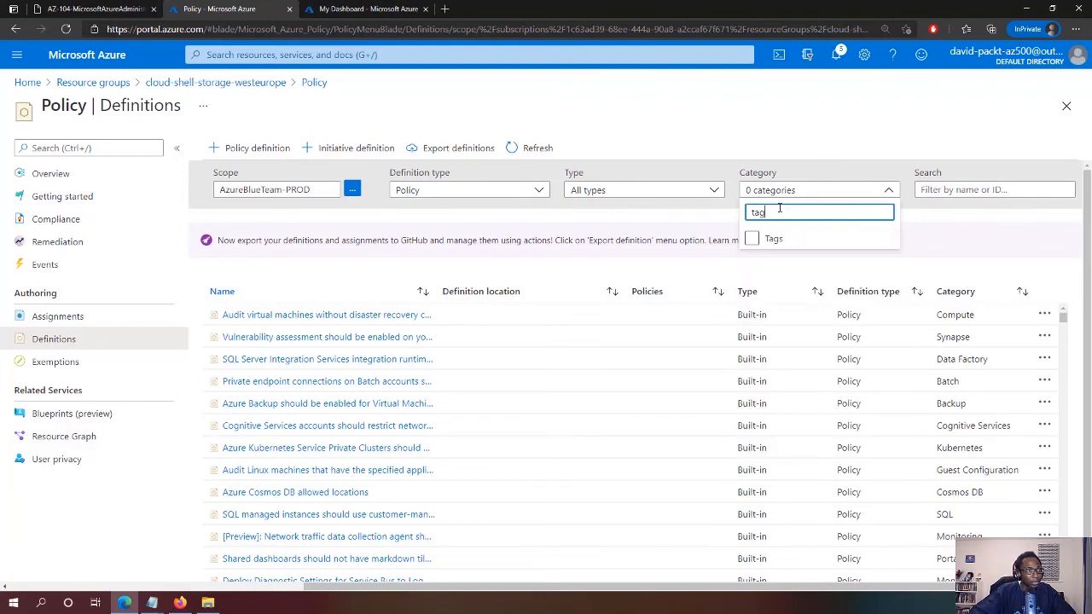
pyautogui.click(752, 239)
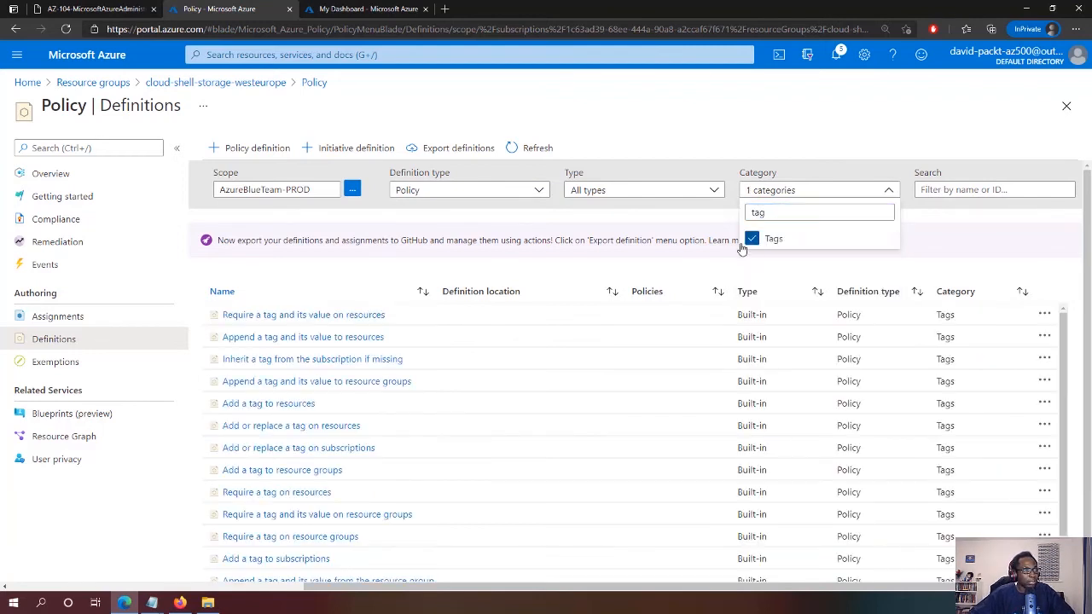
pyautogui.click(652, 264)
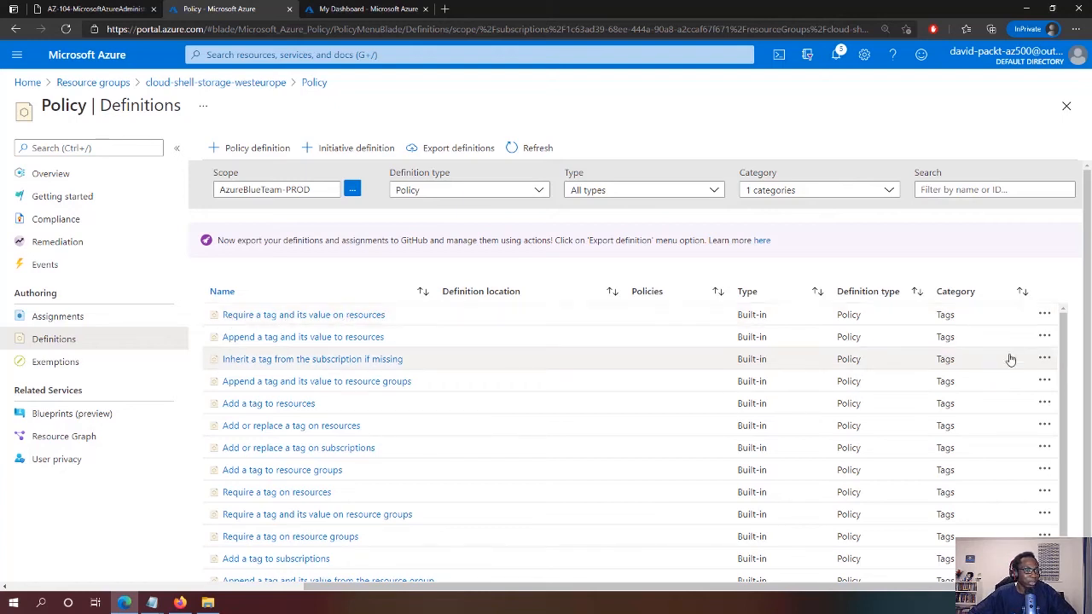
# Assign 'Require a tag and its value on resources' as 'Require Role tag with Infra value', with a description
pyautogui.click(1046, 319)
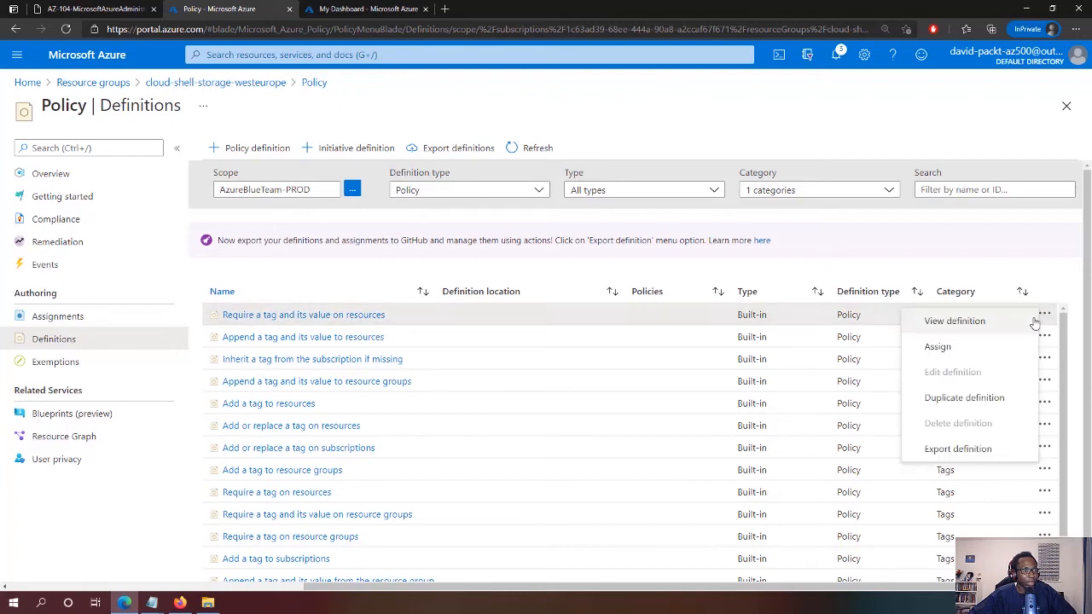
pyautogui.click(939, 347)
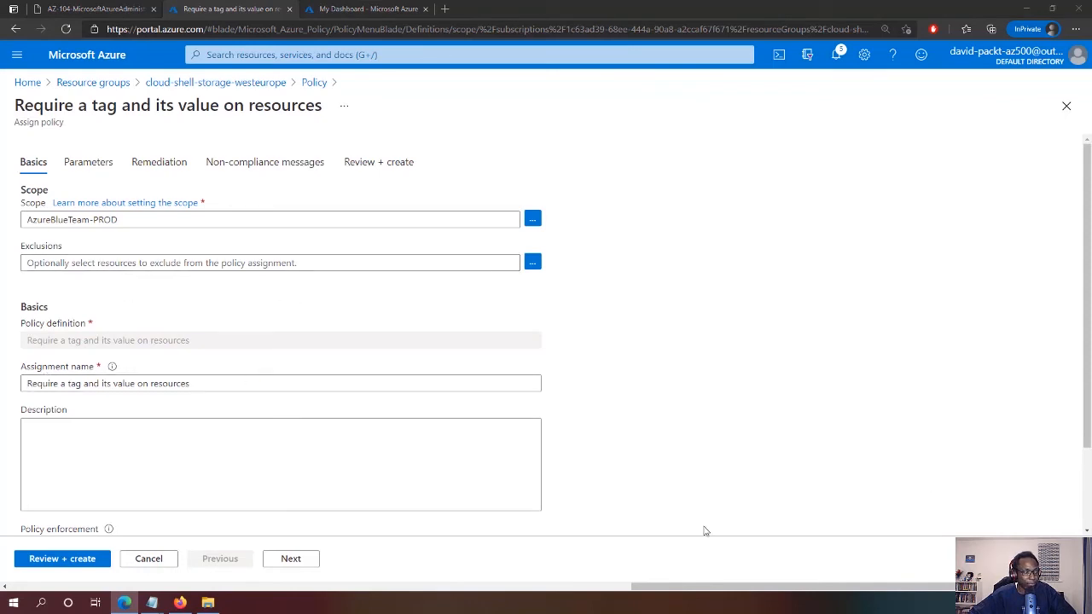
pyautogui.tripleClick(193, 383)
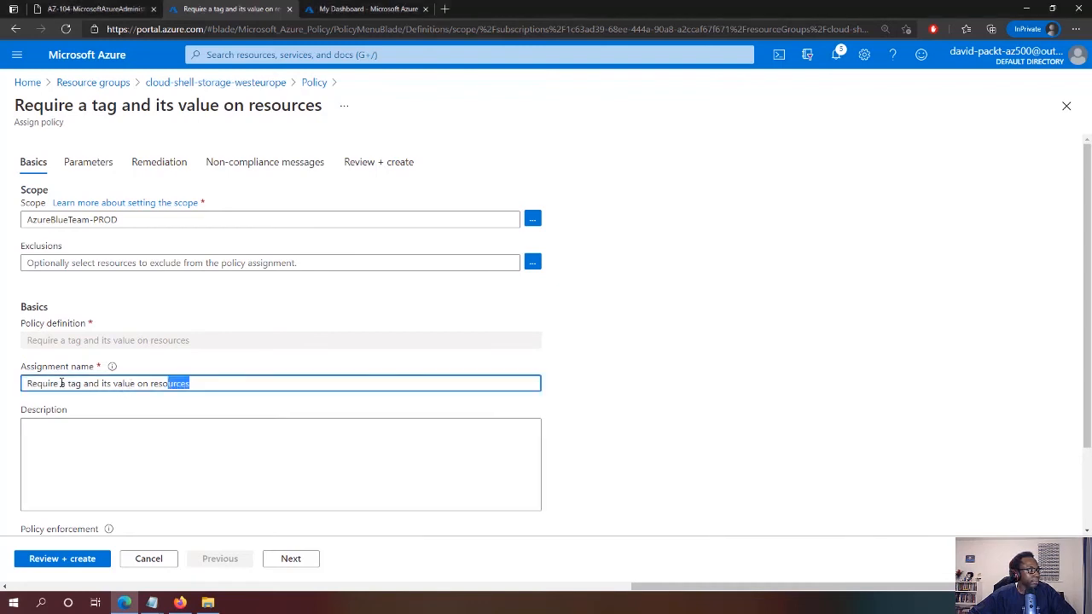
pyautogui.write('Require Role tag with Infra value')
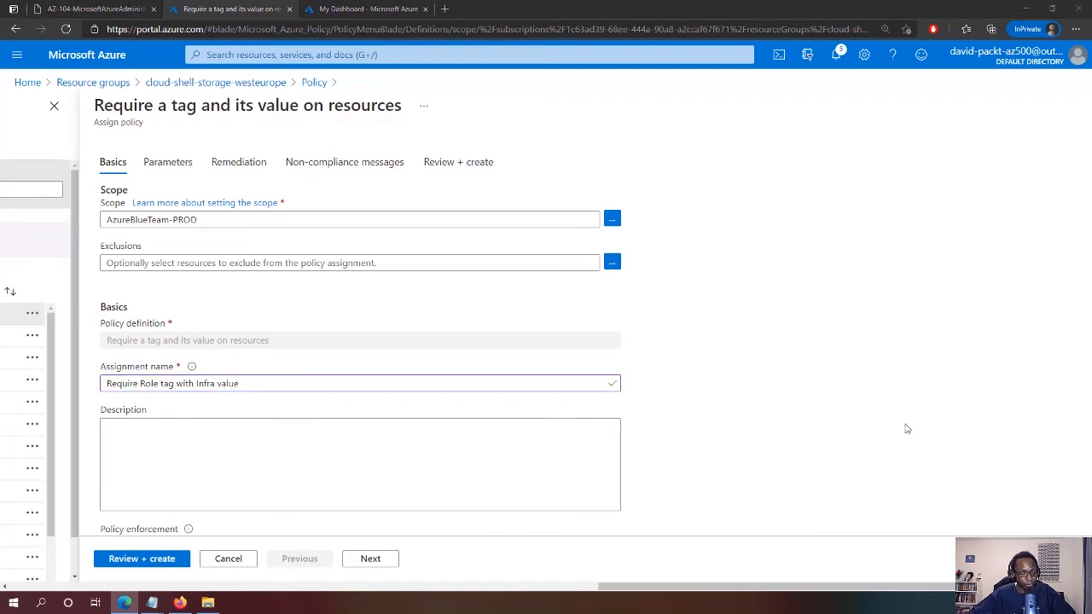
pyautogui.click(483, 442)
pyautogui.write('Require Role tag with Infra value for all resources in the Cloud Shell resource group')
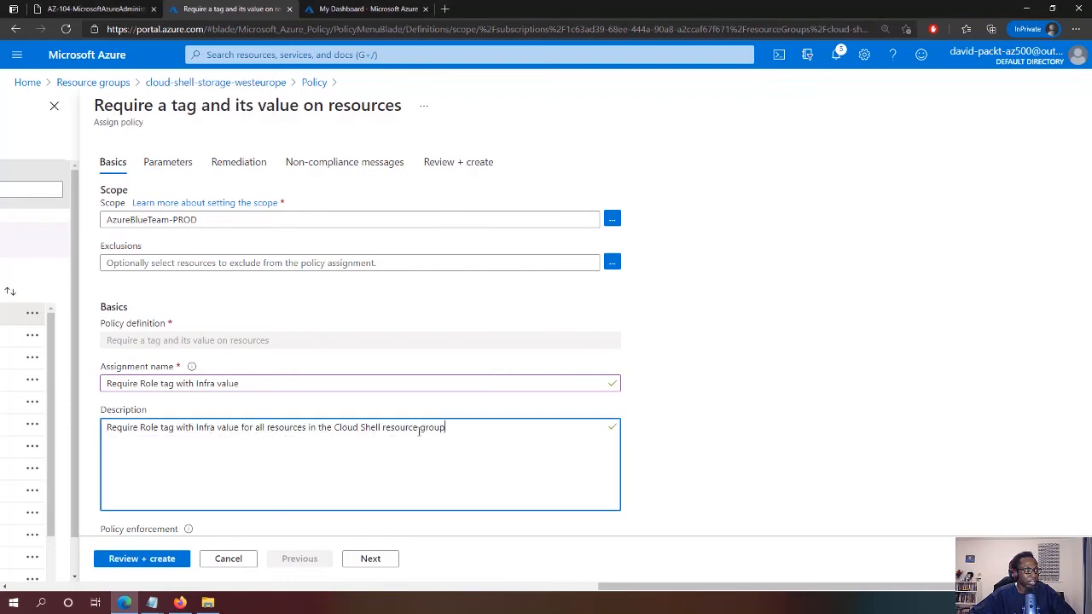
pyautogui.click(726, 410)
pyautogui.scroll(-1, 708, 413)
pyautogui.scroll(-2, 708, 413)
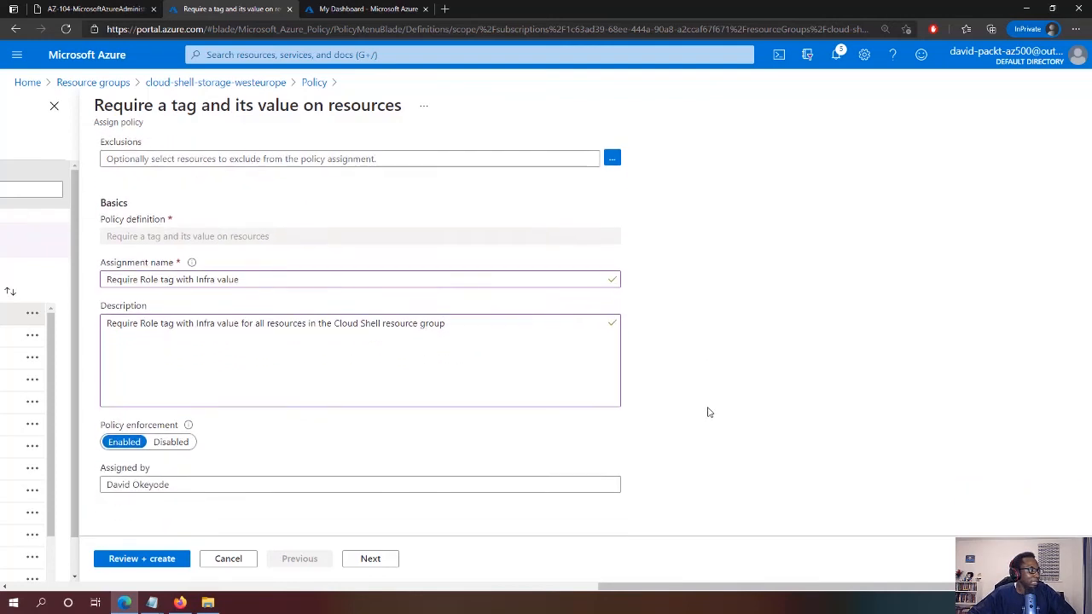
pyautogui.click(369, 560)
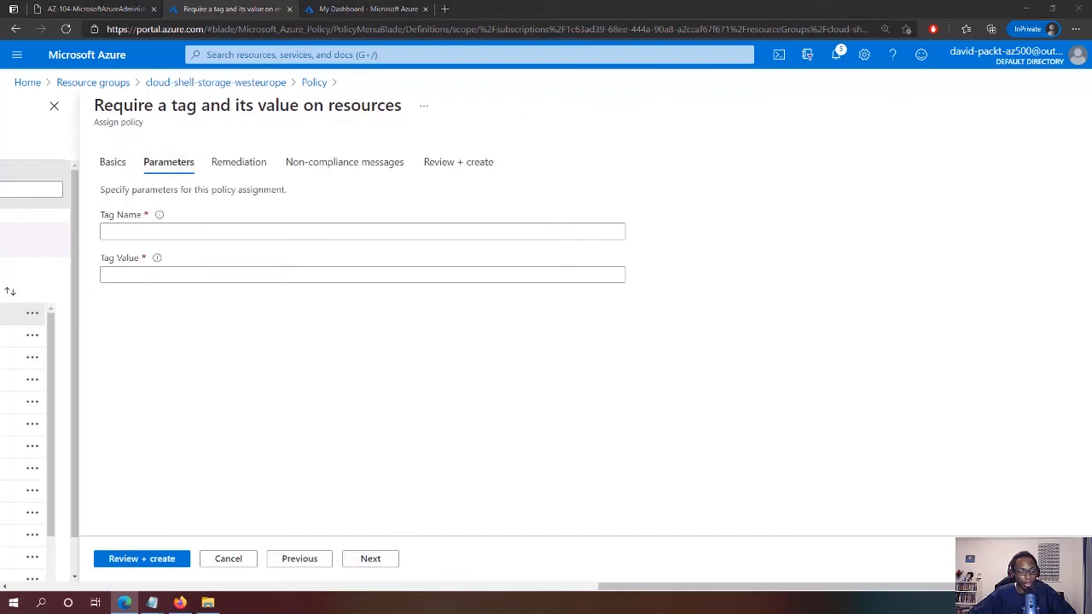
# Set Tag Name to Role and Tag Value to Infra, then review and create the assignment
pyautogui.click(237, 229)
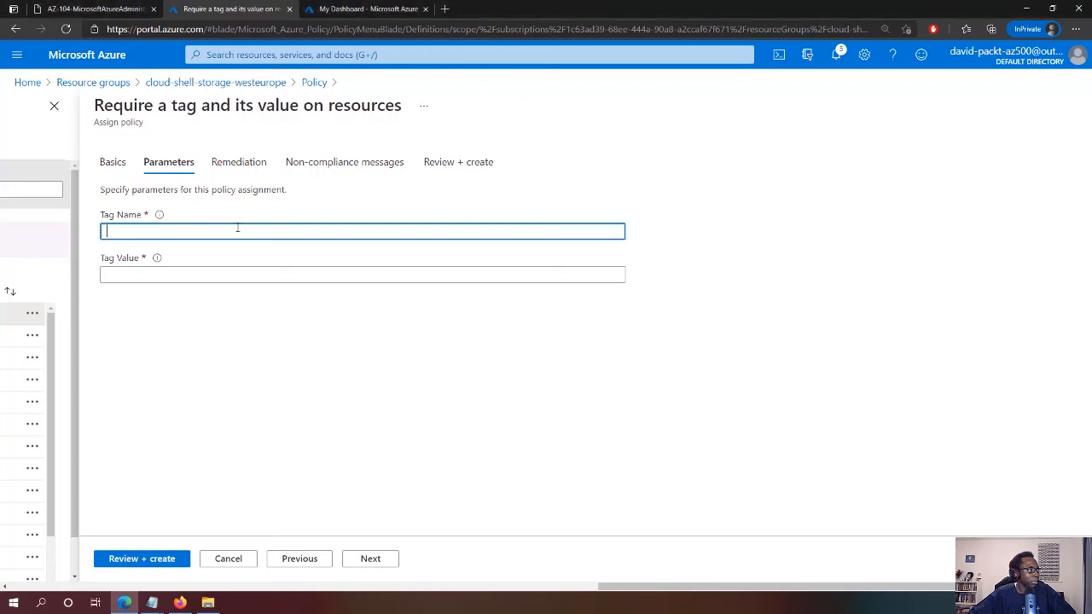
pyautogui.write('Role')
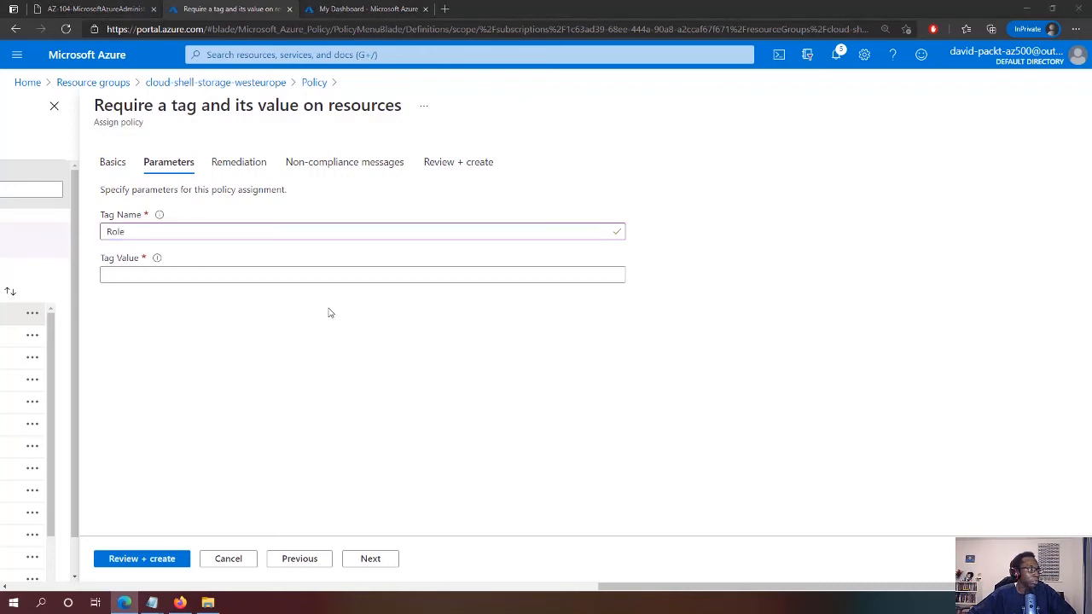
pyautogui.click(339, 274)
pyautogui.write('Infra')
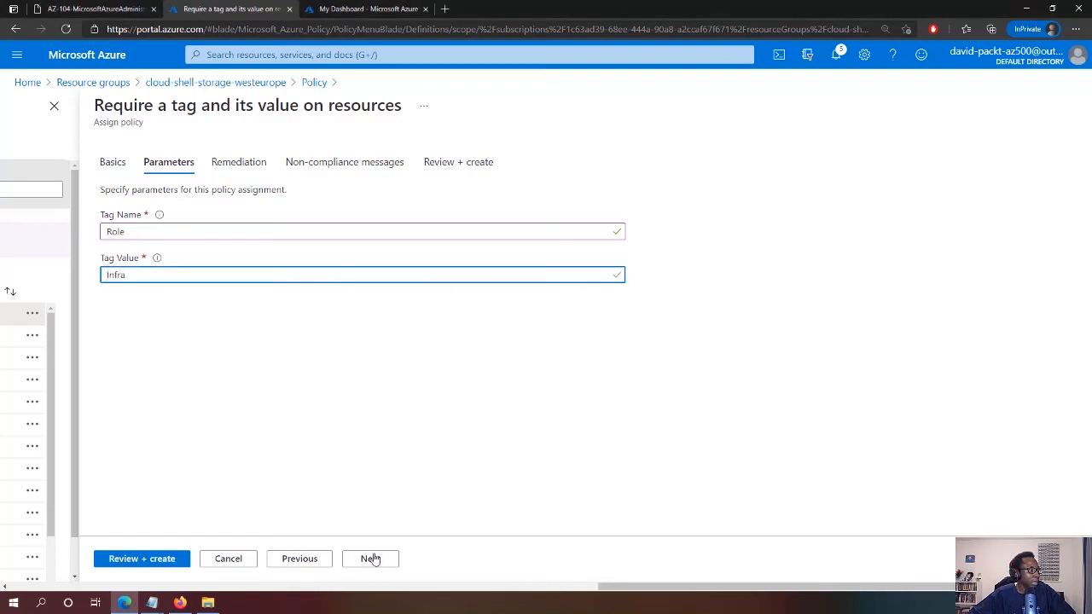
pyautogui.click(370, 559)
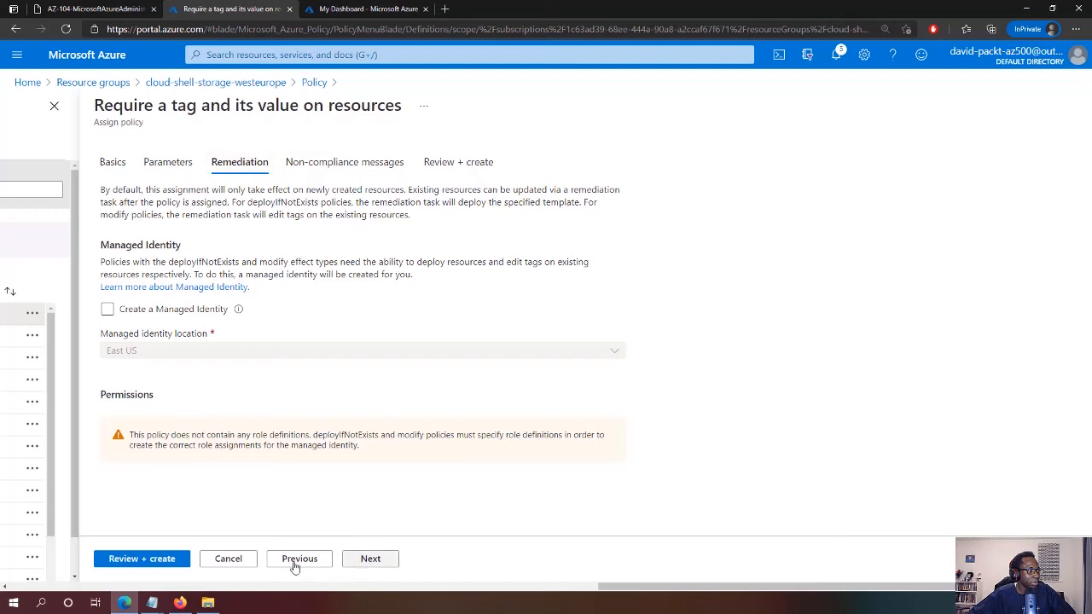
pyautogui.click(135, 559)
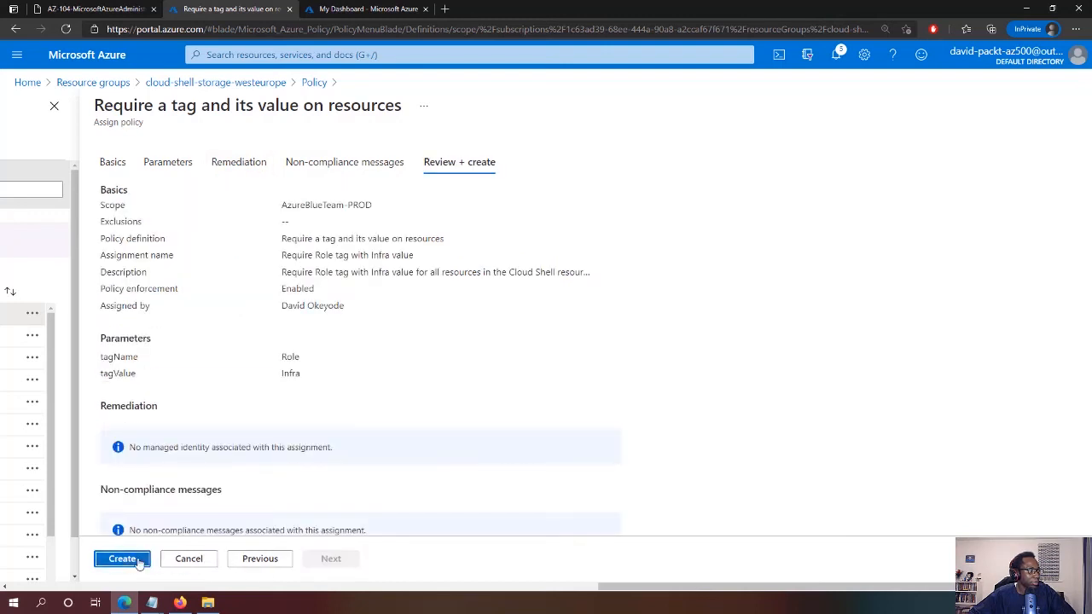
pyautogui.click(136, 562)
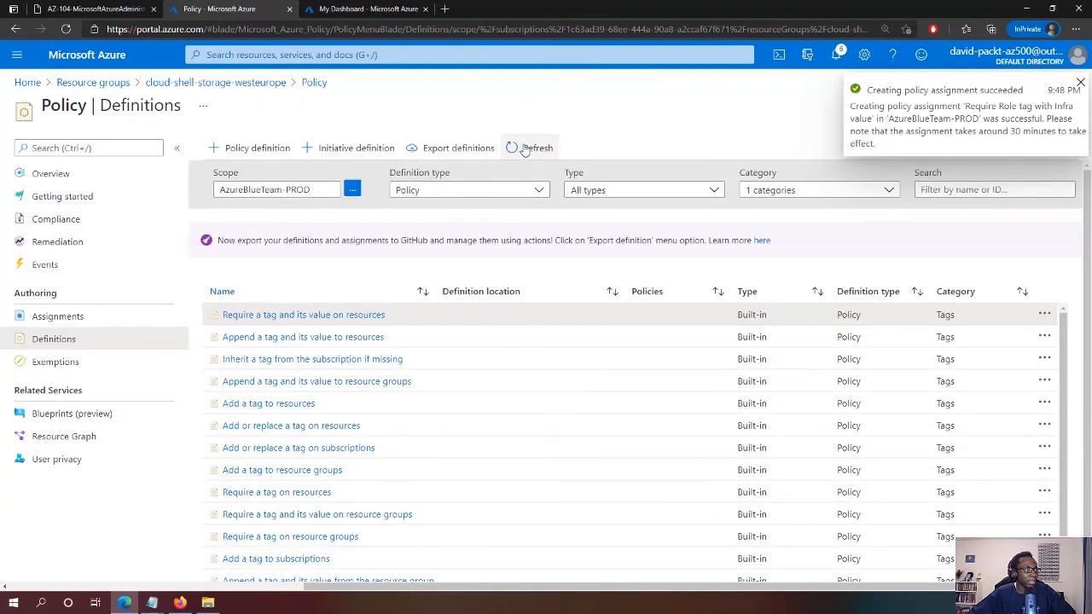
# Confirm 'Require Role tag with Infra value' is listed in Assignments, then open Create a resource
pyautogui.click(61, 324)
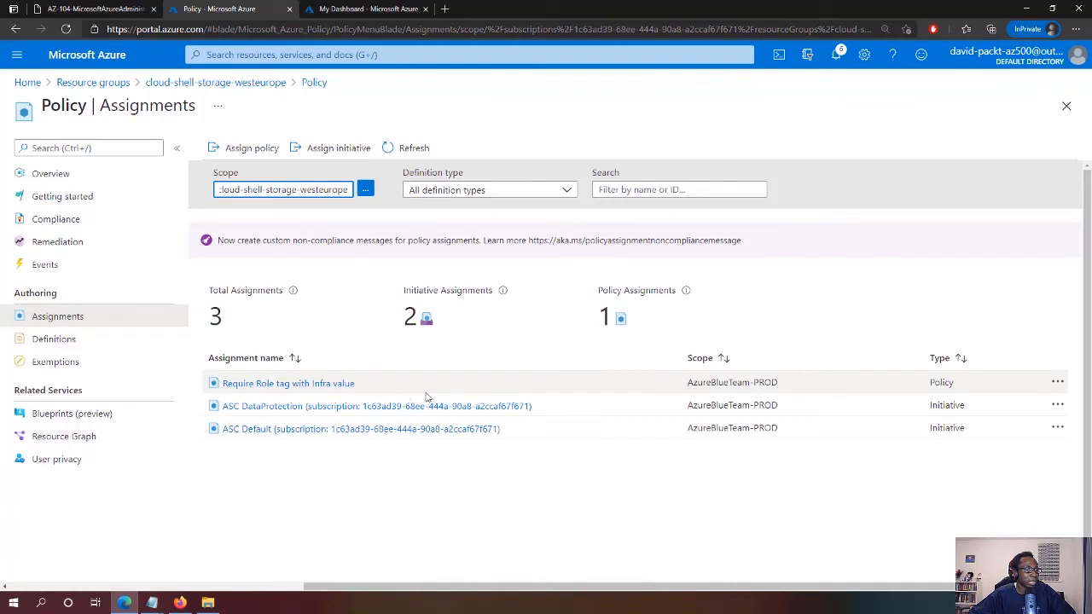
pyautogui.moveTo(712, 588); pyautogui.dragTo(759, 576)
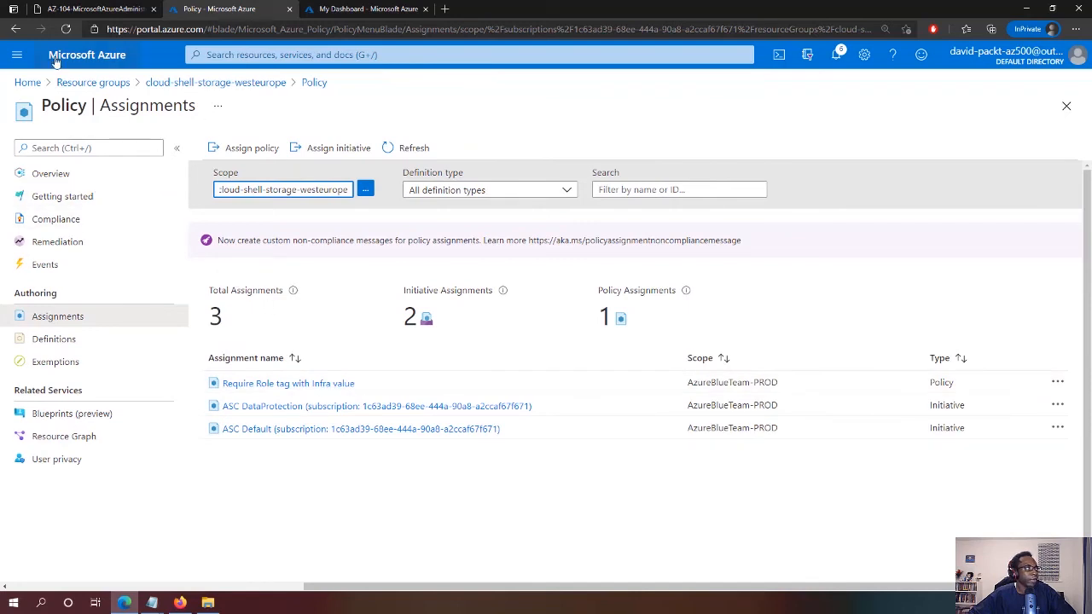
pyautogui.click(17, 55)
pyautogui.click(27, 77)
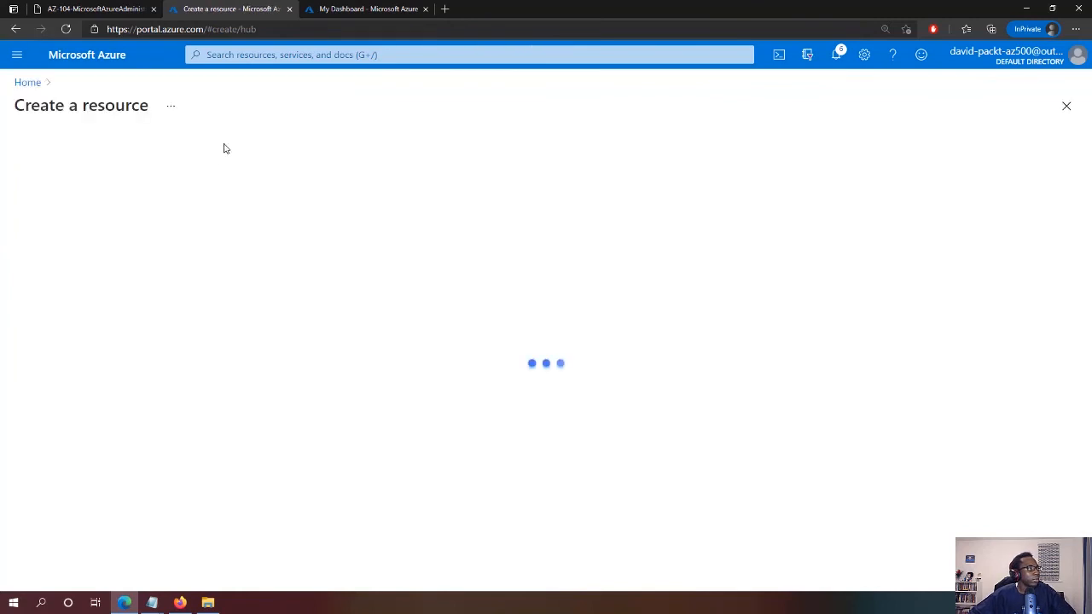
# Start a new storage account and name it newstor9087
pyautogui.scroll(-2, 268, 446)
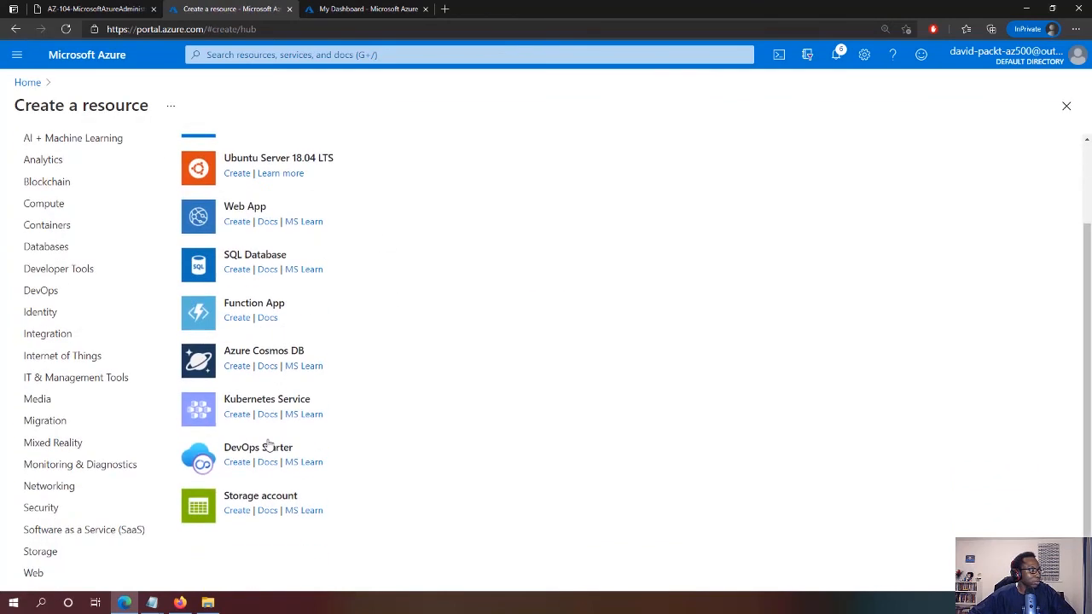
pyautogui.click(268, 493)
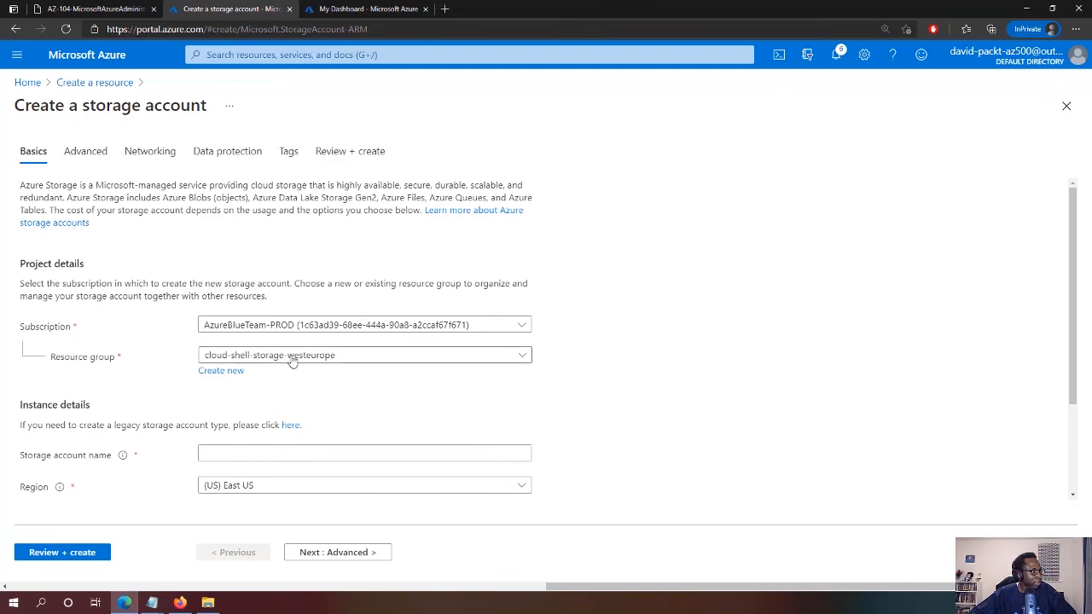
pyautogui.click(215, 453)
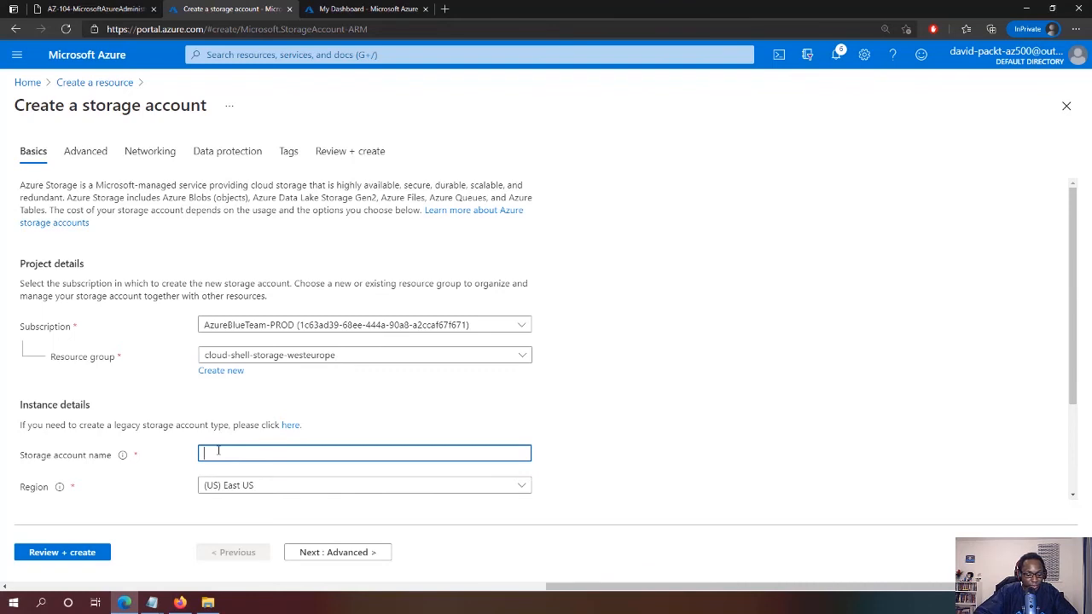
pyautogui.write('newstor')
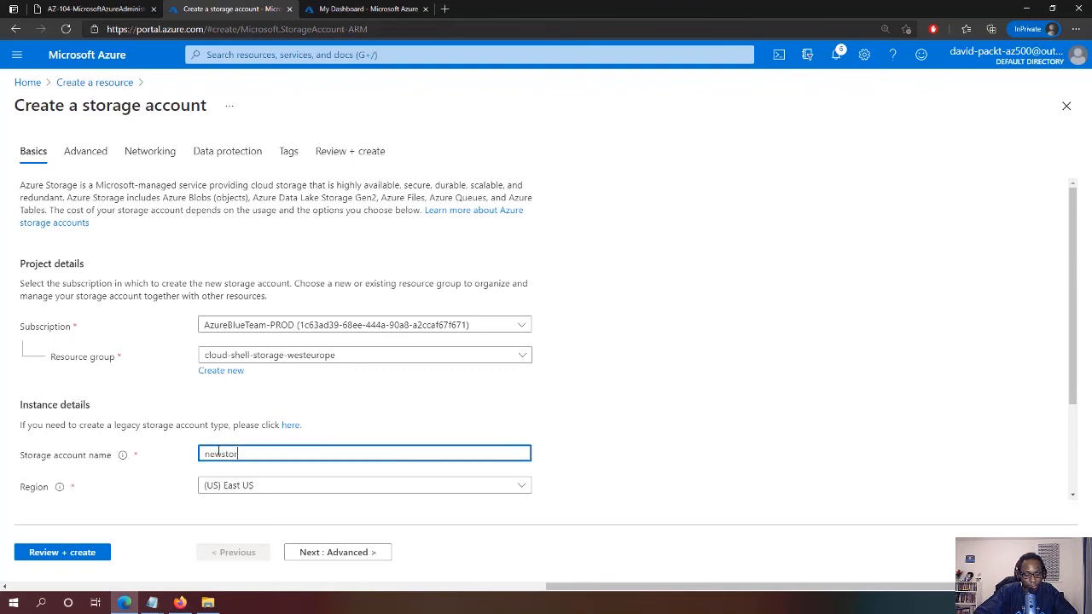
pyautogui.write('9087')
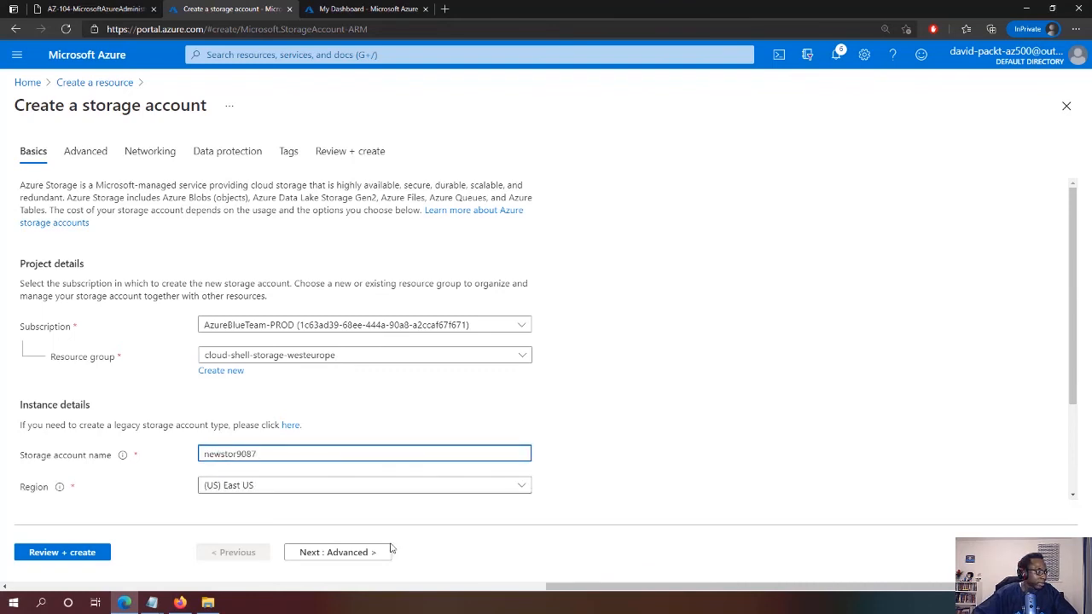
pyautogui.click(627, 342)
pyautogui.click(383, 455)
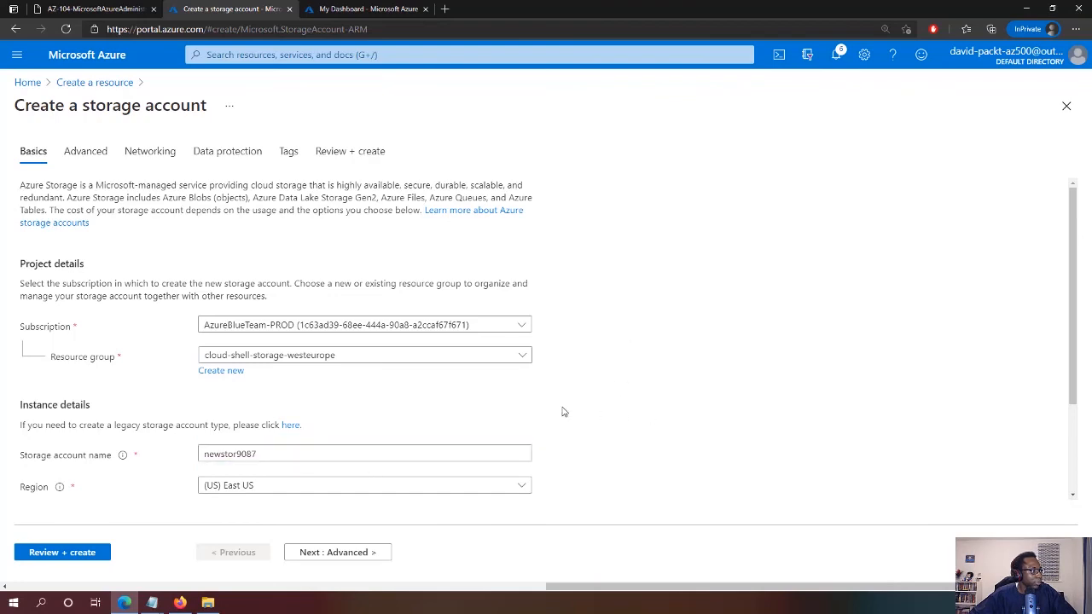
# Set region (Europe) UK South and locally-redundant storage, then run Review + create validation
pyautogui.scroll(-1, 542, 447)
pyautogui.click(490, 390)
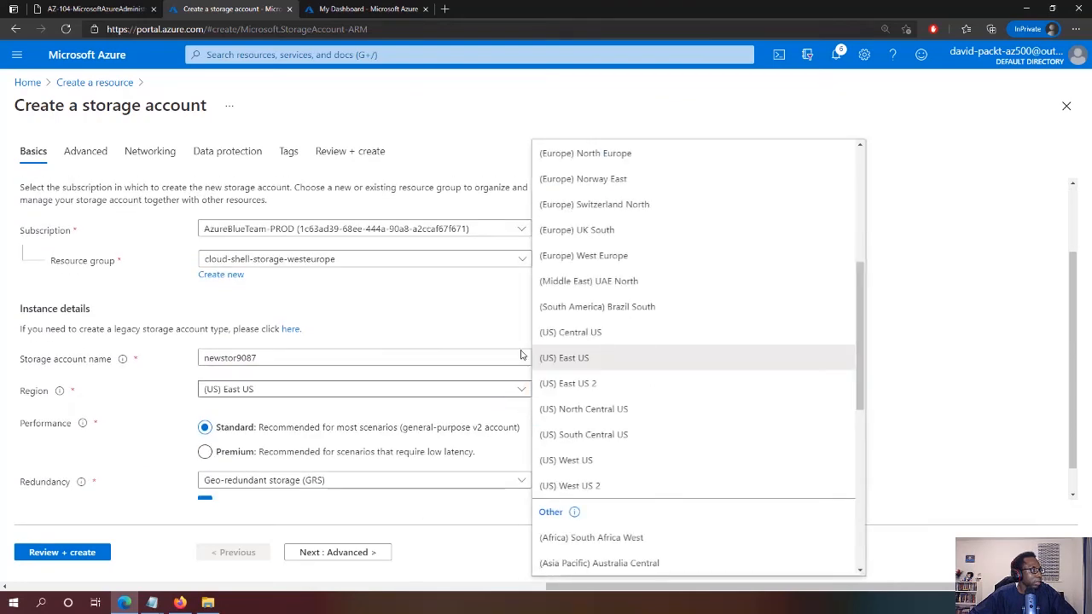
pyautogui.click(601, 233)
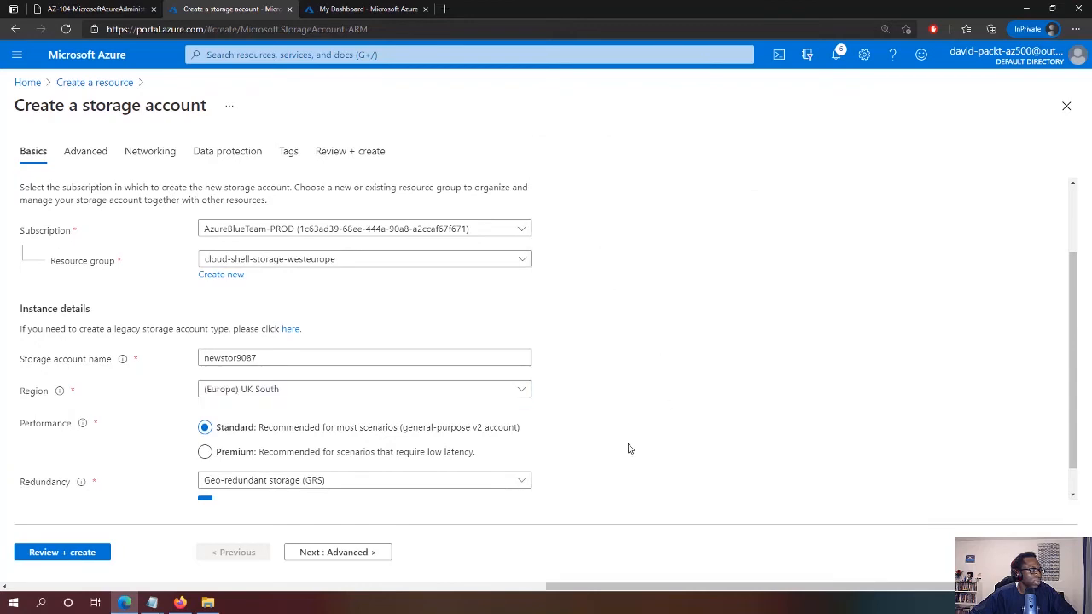
pyautogui.scroll(-1, 629, 449)
pyautogui.click(294, 449)
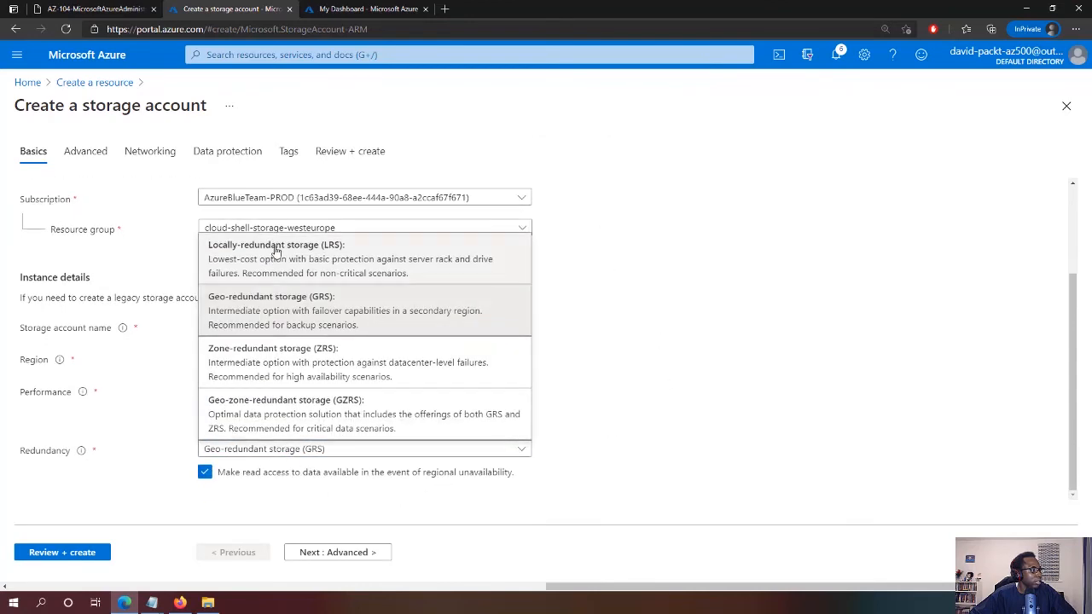
pyautogui.click(276, 250)
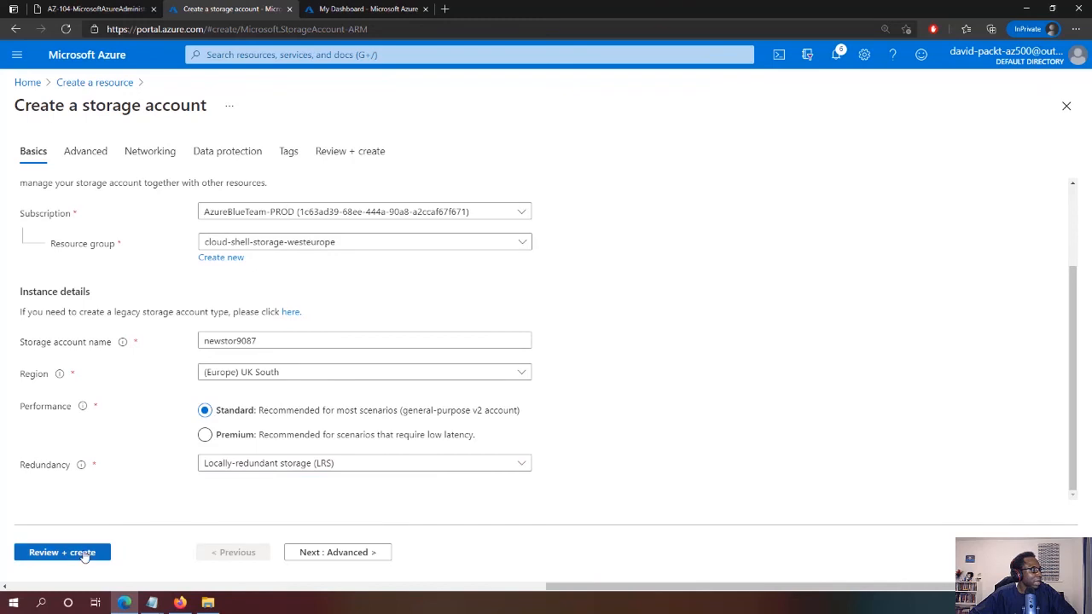
pyautogui.click(61, 553)
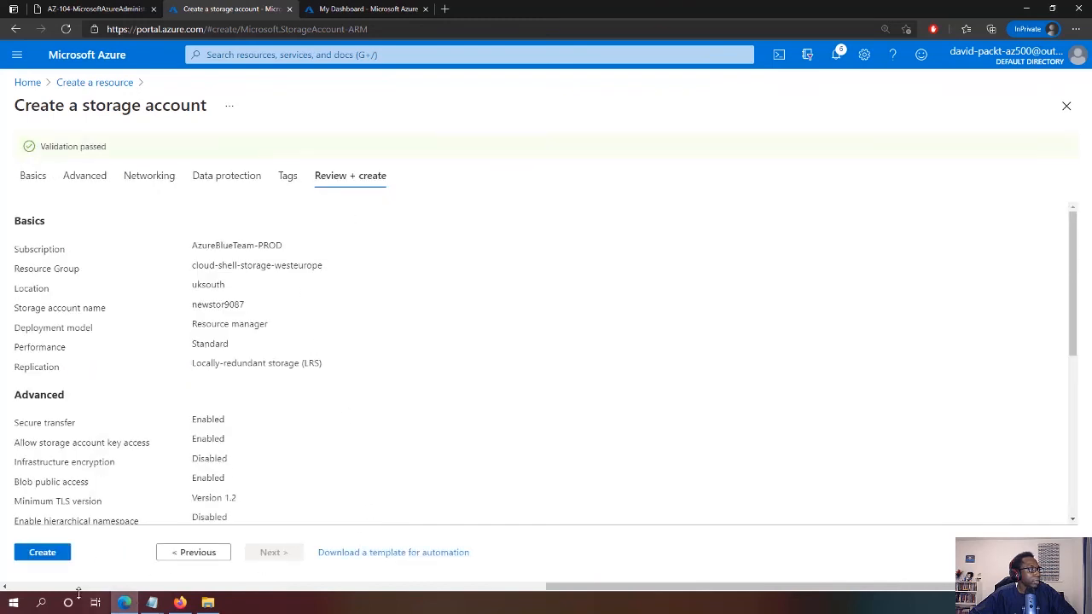
# Deploy the newstor9087 storage account and see the deployment fail with Forbidden
pyautogui.click(49, 560)
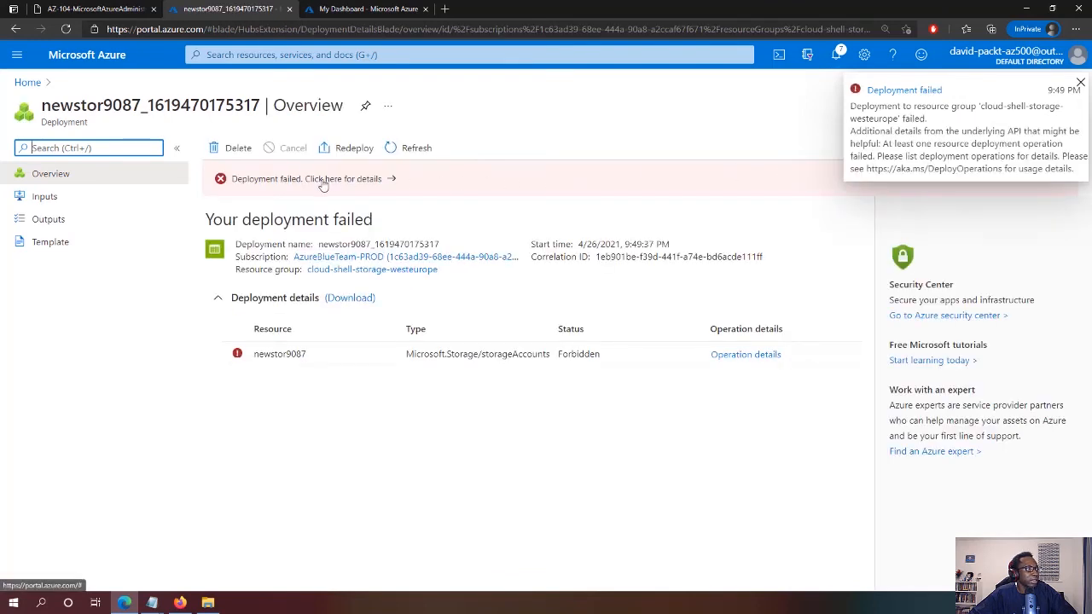
# Check the newstor9087 deployment's PolicyViolation error details, then go Home to the Resource groups list
pyautogui.click(746, 357)
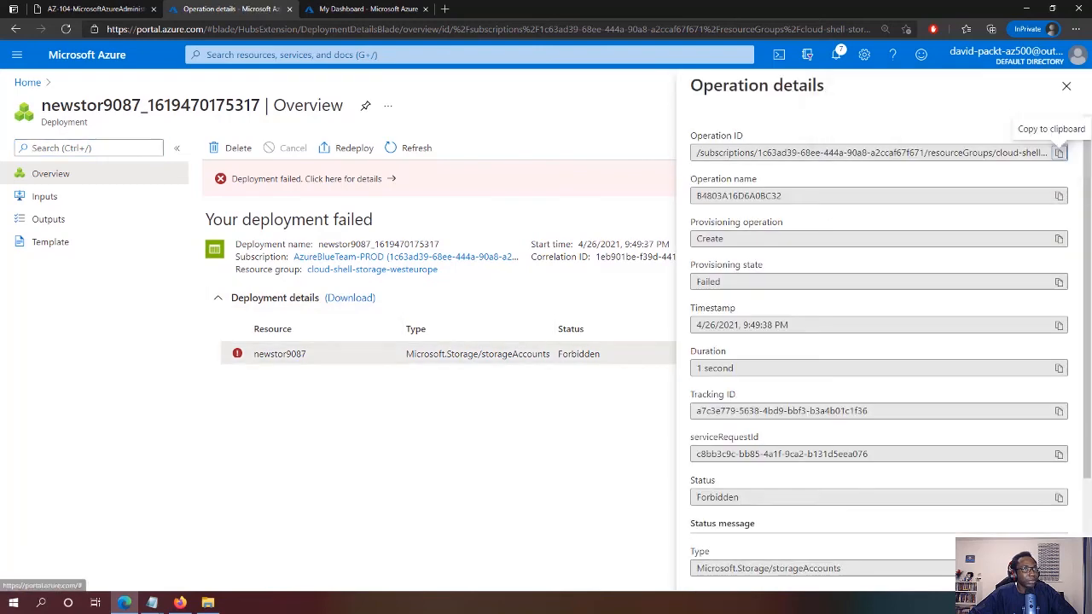
pyautogui.scroll(-5, 1021, 250)
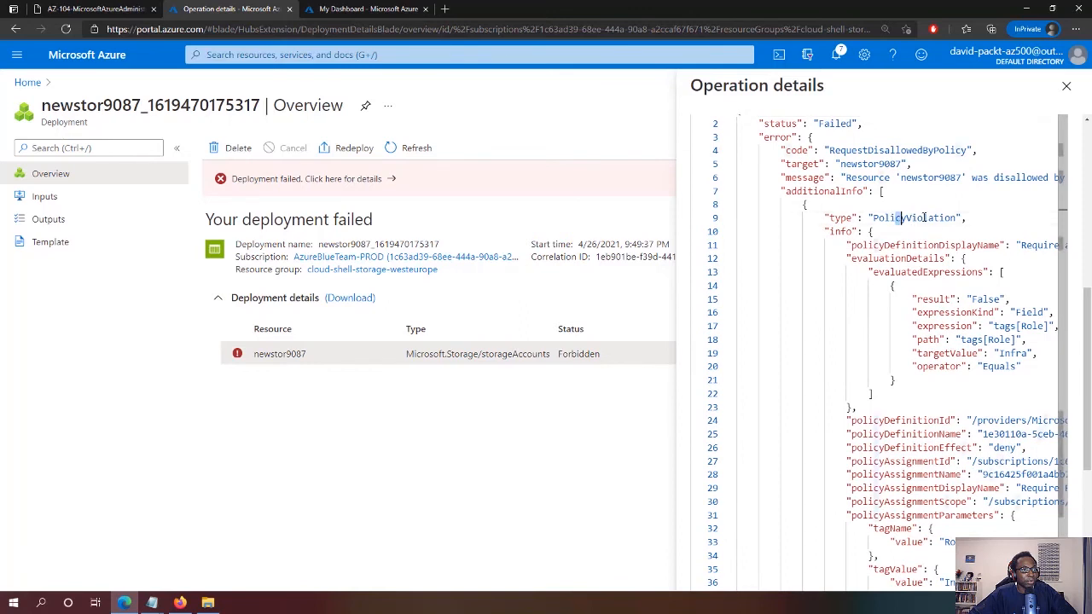
pyautogui.moveTo(898, 219); pyautogui.dragTo(952, 219)
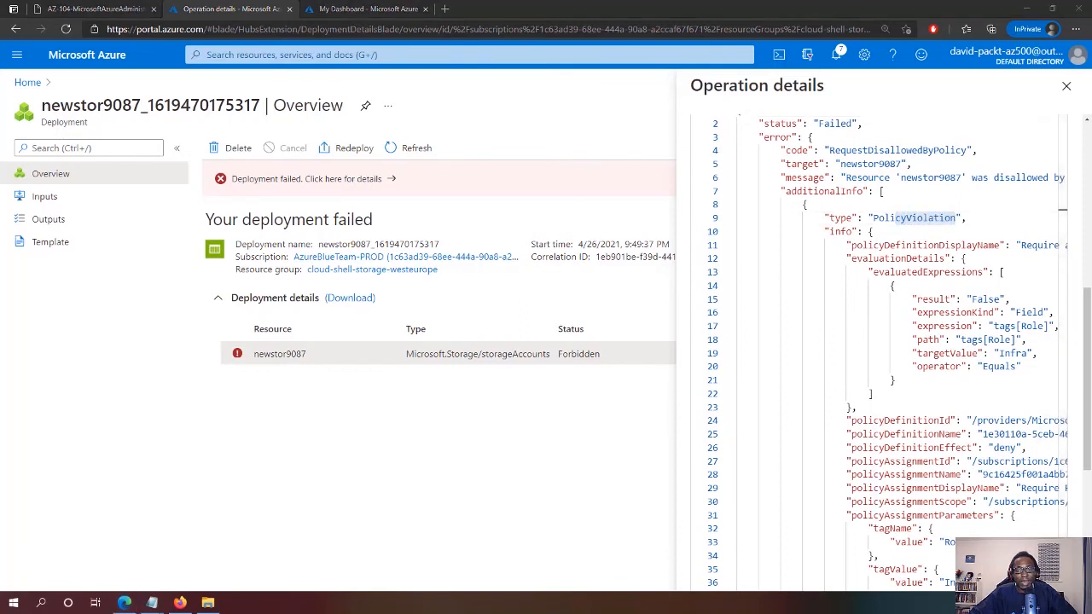
pyautogui.hotkey('alt', 'Tab')
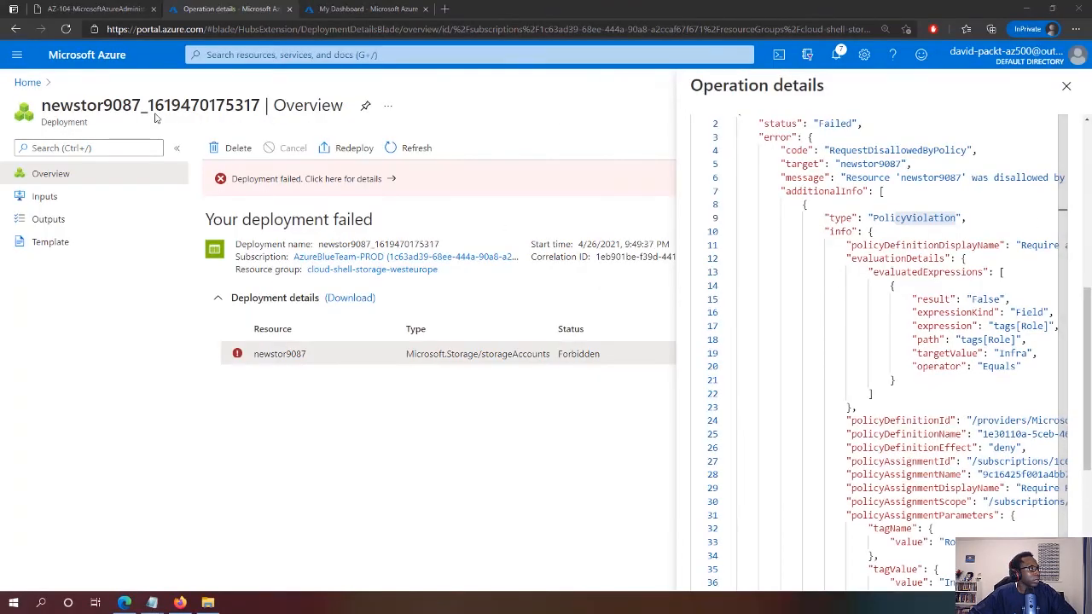
pyautogui.click(91, 58)
pyautogui.click(275, 146)
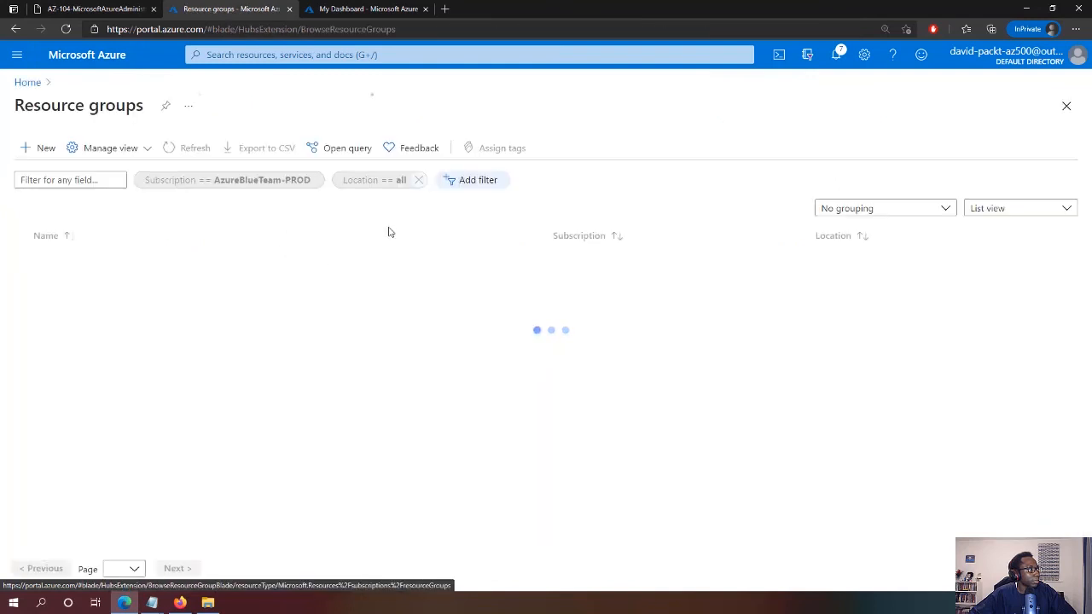
# Open cloud-shell-storage-westeurope's Policies and browse its policy Definitions
pyautogui.click(103, 285)
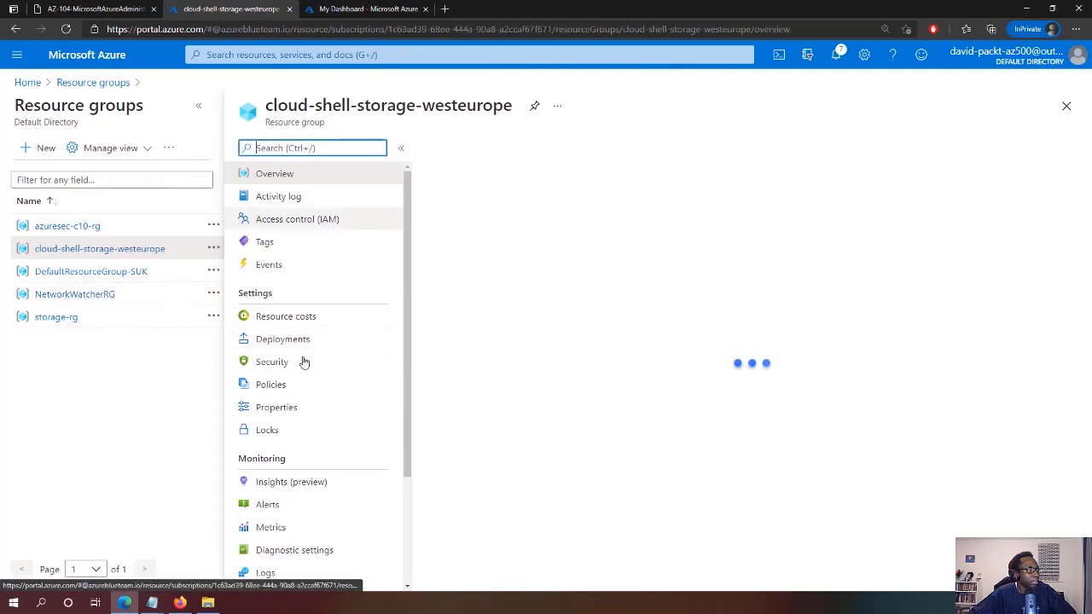
pyautogui.scroll(-2, 305, 366)
pyautogui.click(267, 258)
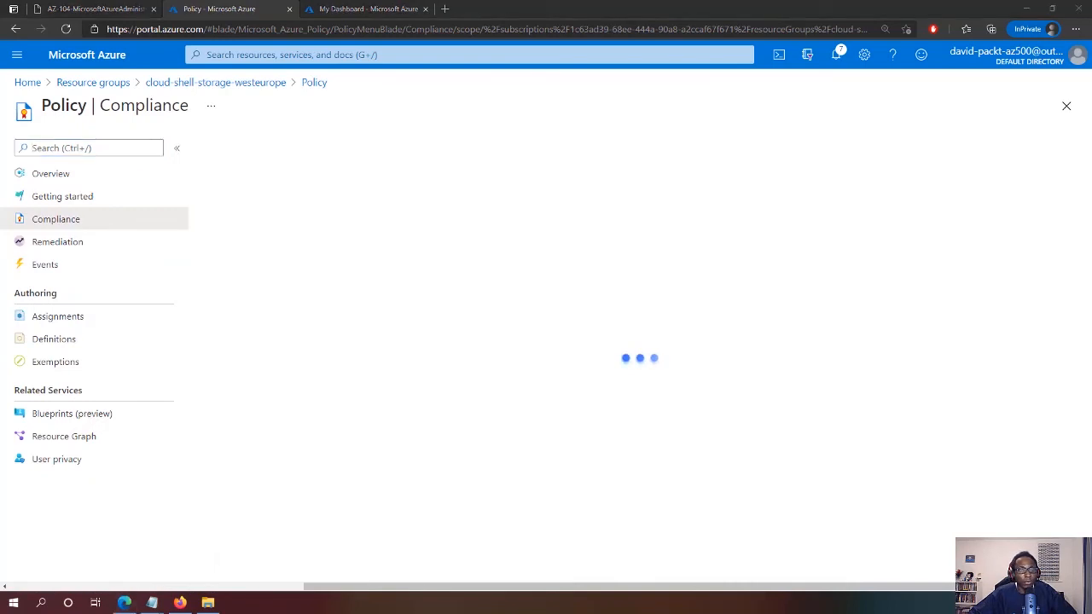
pyautogui.click(70, 341)
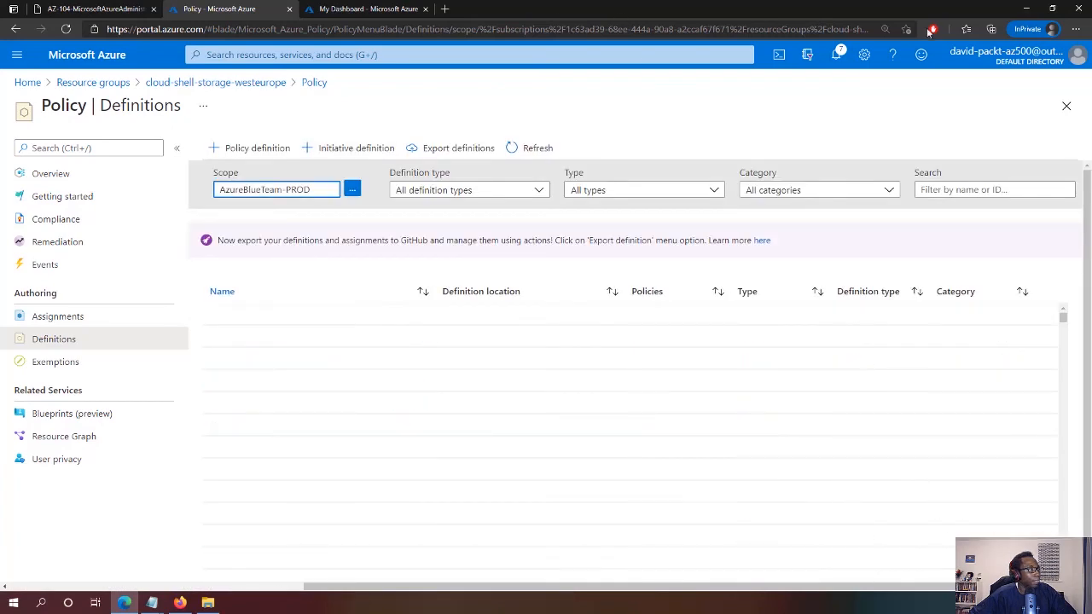
# Filter definitions to Policy type and only the Tags category, scrolling to the inherit-tag policy
pyautogui.click(488, 190)
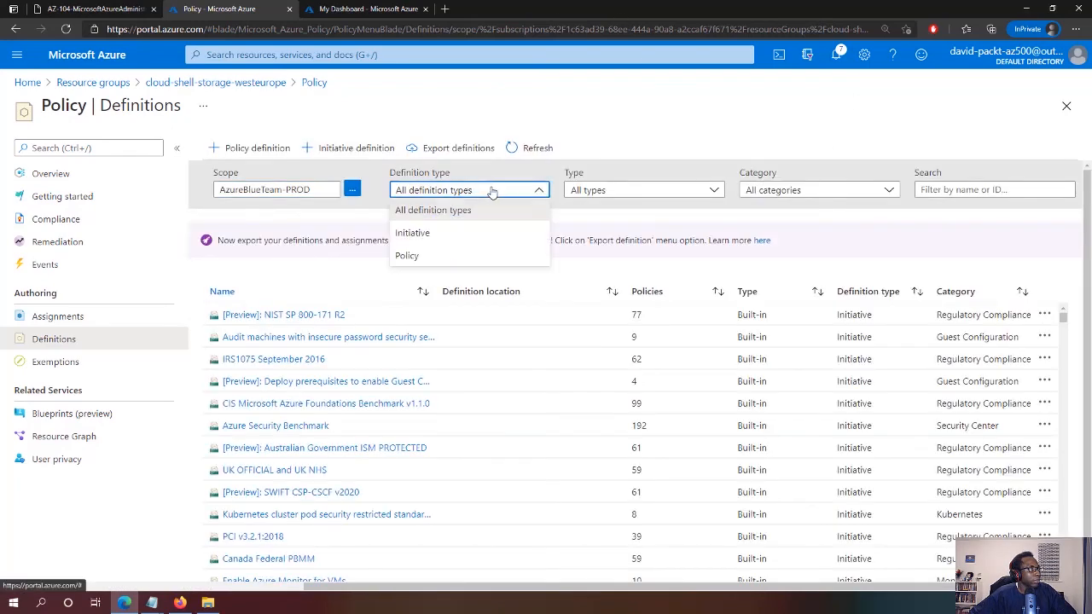
pyautogui.click(409, 256)
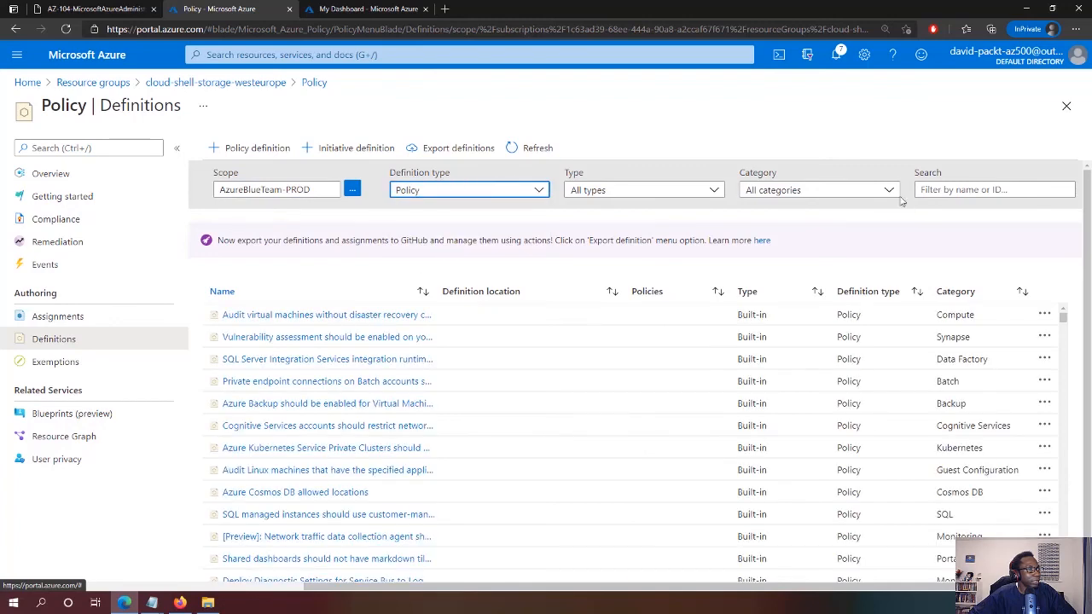
pyautogui.click(852, 193)
pyautogui.click(754, 239)
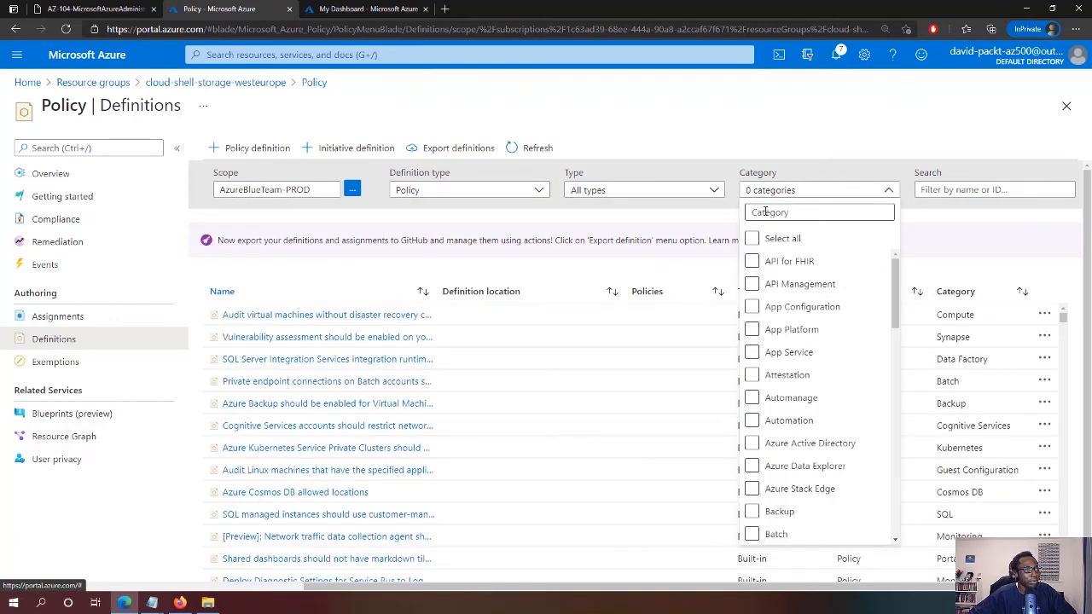
pyautogui.write('tag')
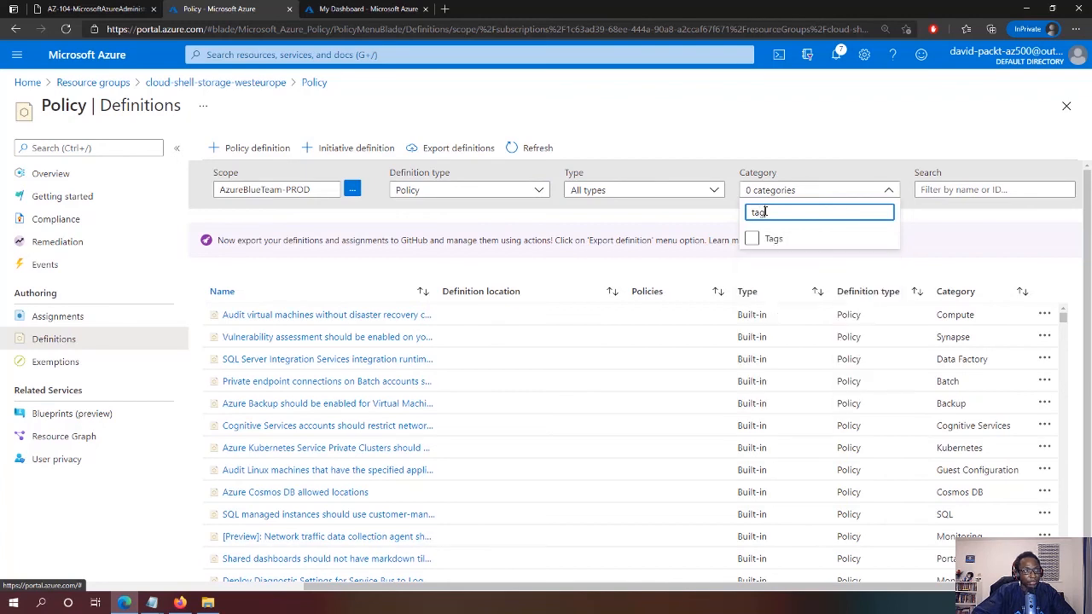
pyautogui.click(752, 239)
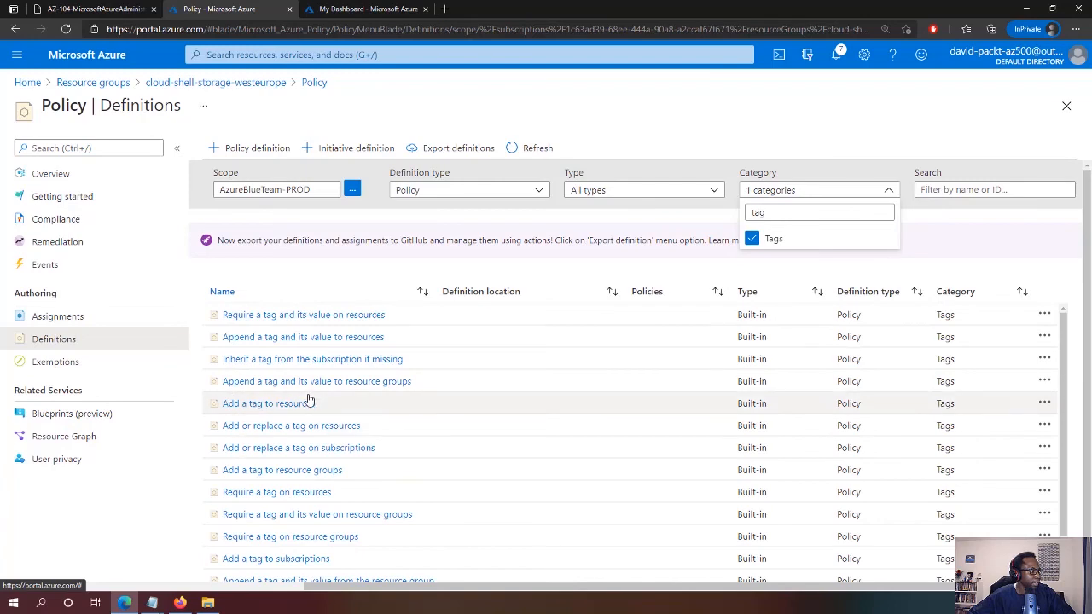
pyautogui.scroll(-2, 309, 396)
pyautogui.scroll(1, 309, 397)
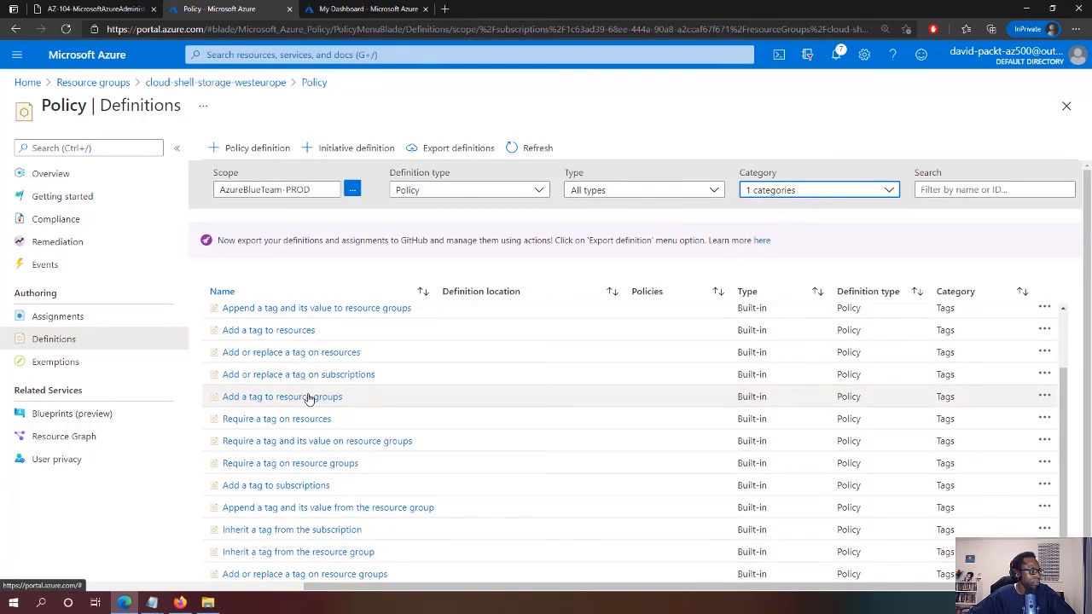
pyautogui.scroll(-1, 309, 399)
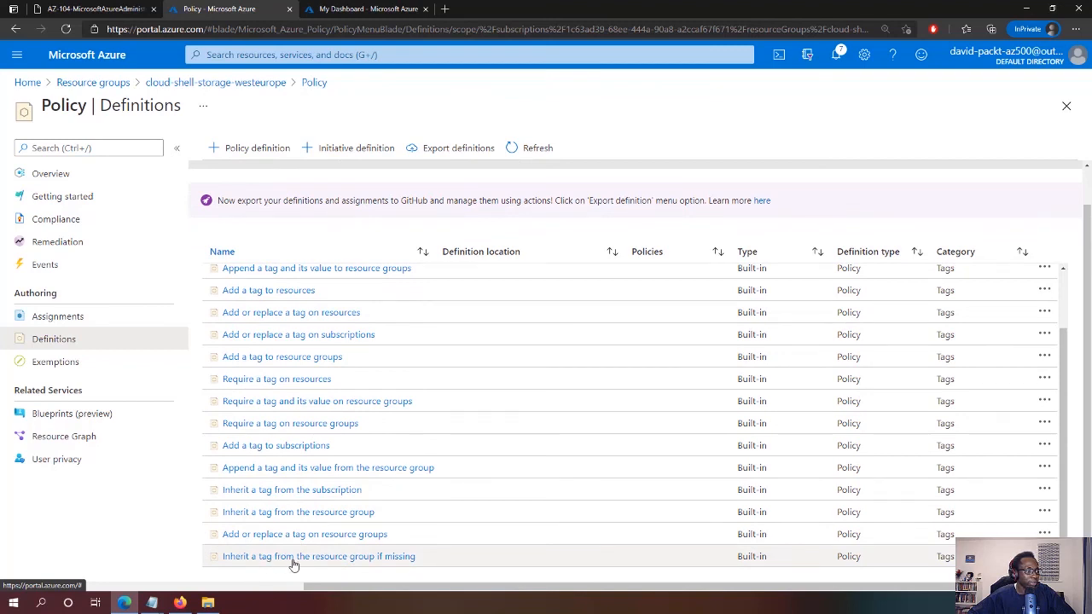
# Open the 'Inherit a tag from the resource group if missing' definition and begin assigning it
pyautogui.click(353, 560)
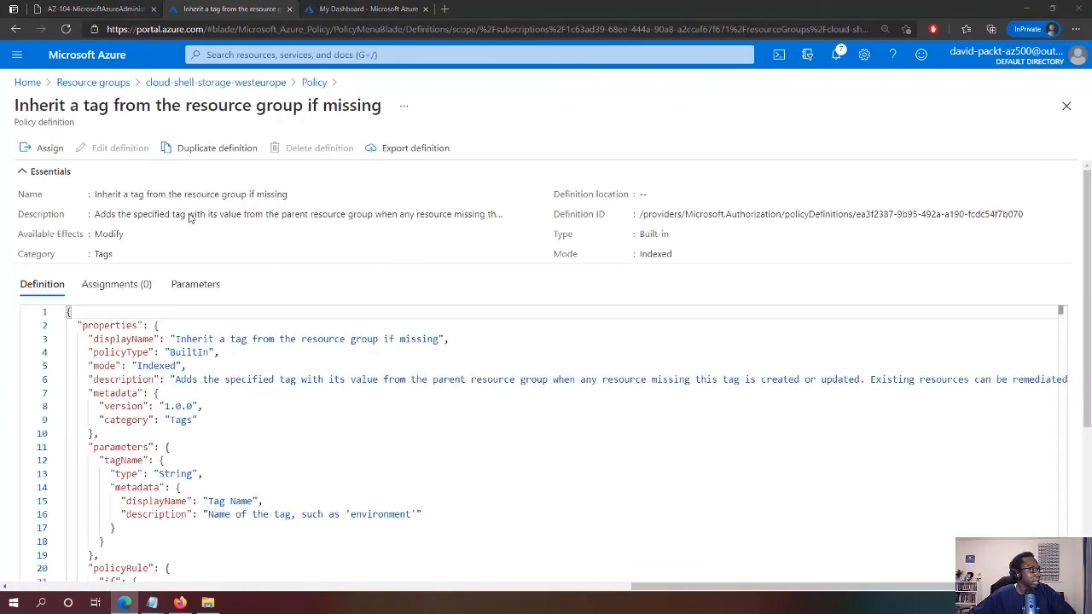
pyautogui.click(26, 150)
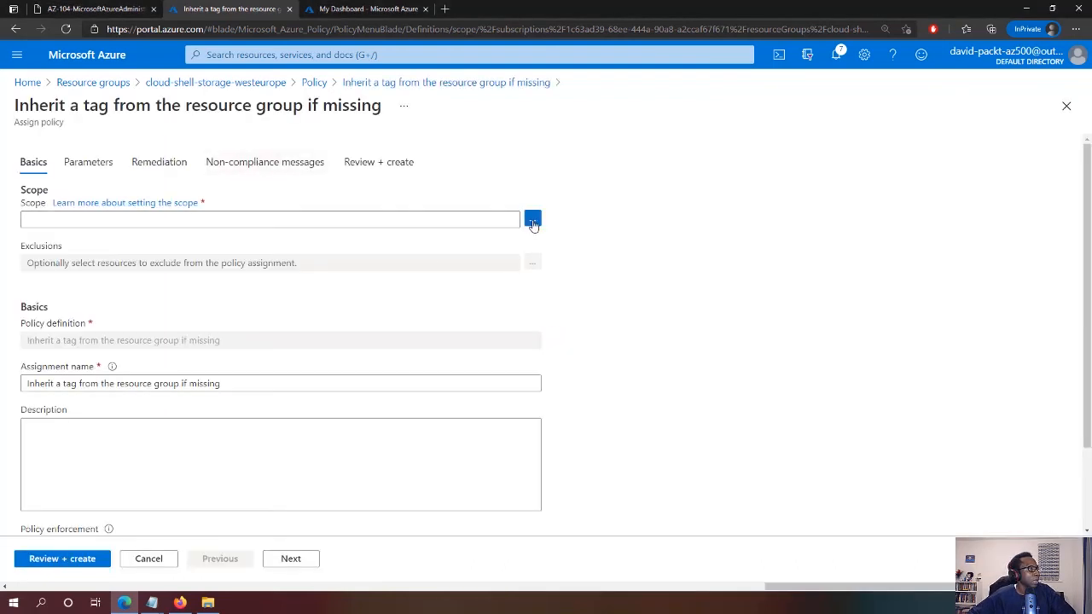
# Set the assignment scope to subscription AzureBlueTeam-PROD, resource group cloud-shell-storage-westeurope
pyautogui.click(532, 220)
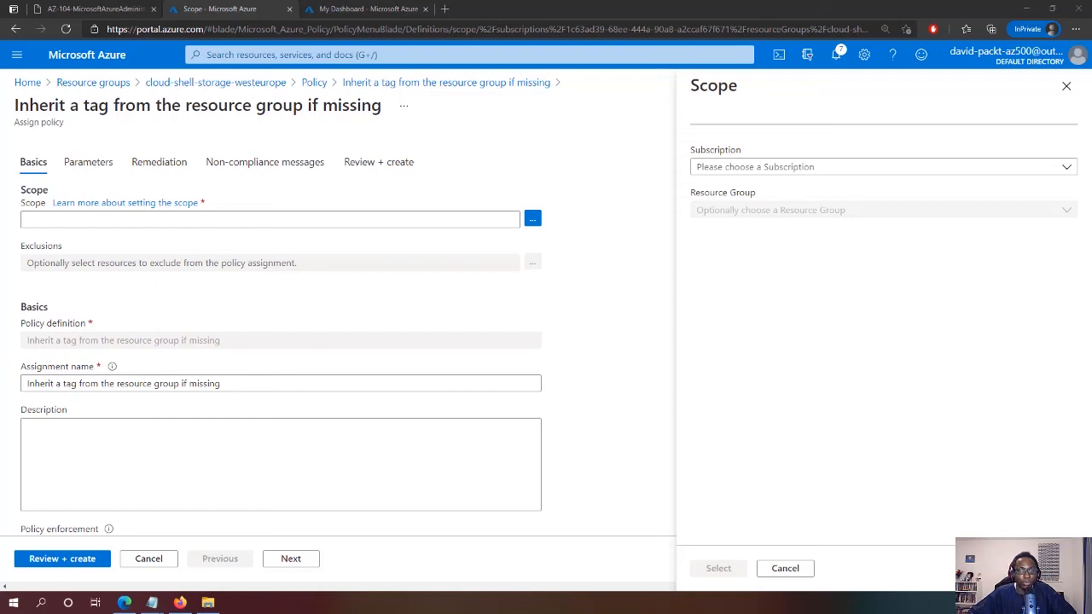
pyautogui.click(751, 171)
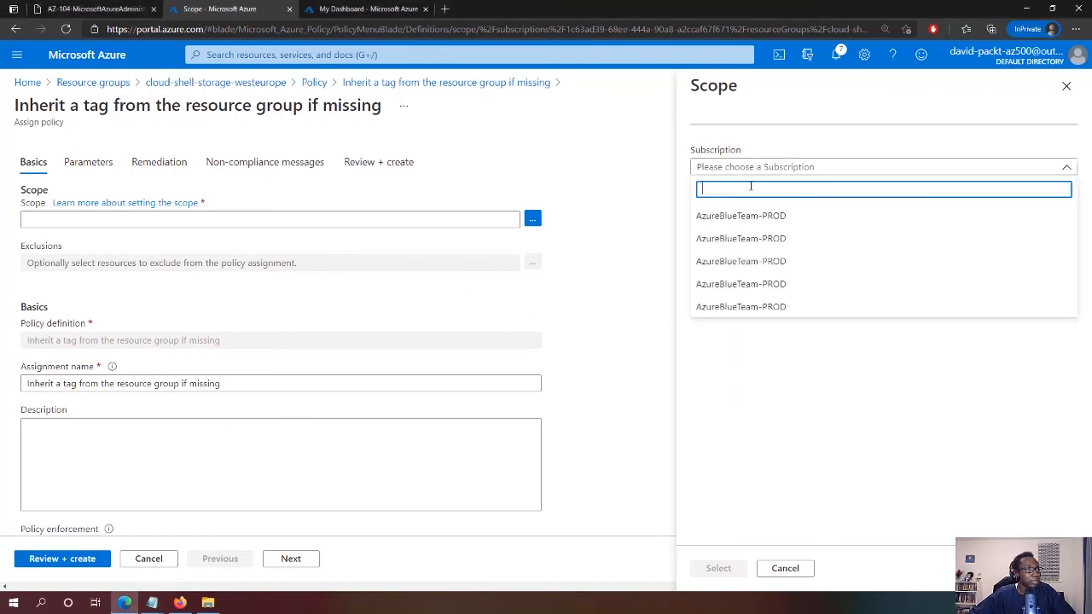
pyautogui.click(788, 222)
pyautogui.click(791, 214)
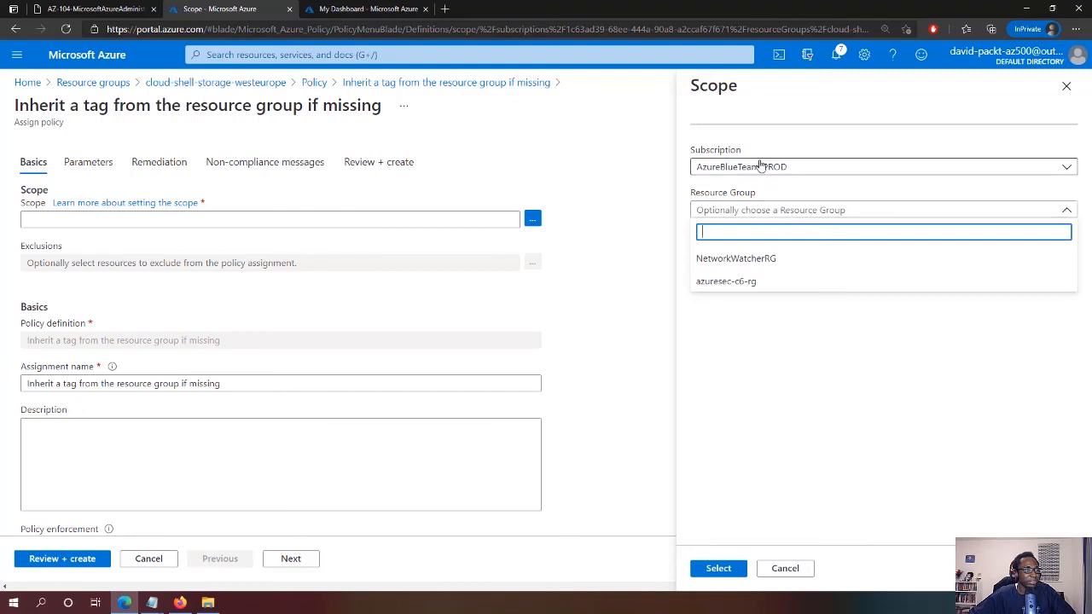
pyautogui.click(763, 166)
pyautogui.click(765, 237)
pyautogui.click(767, 215)
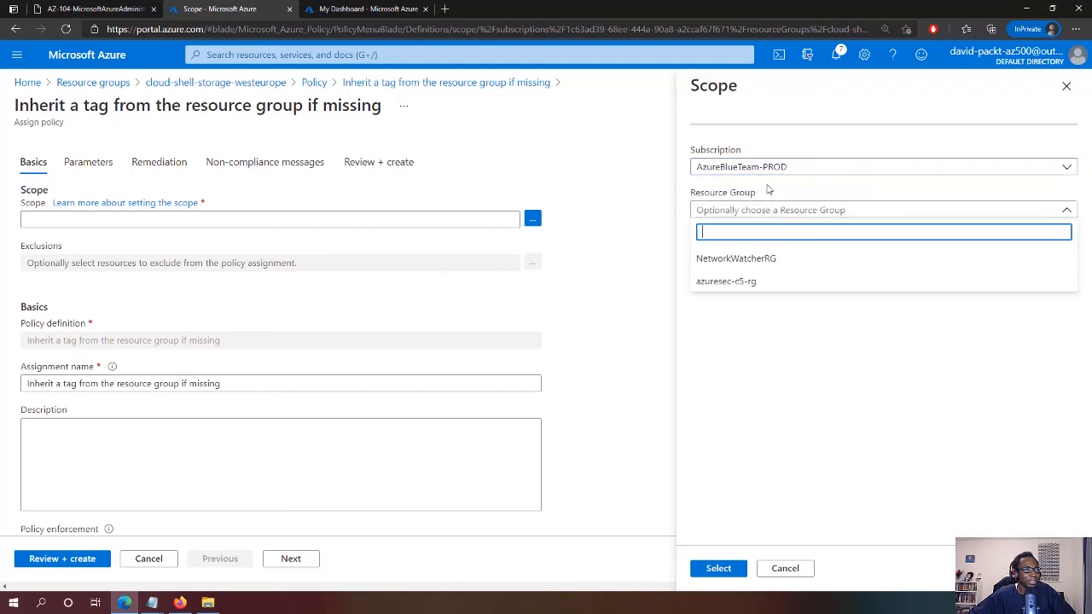
pyautogui.click(770, 165)
pyautogui.click(765, 167)
pyautogui.click(759, 307)
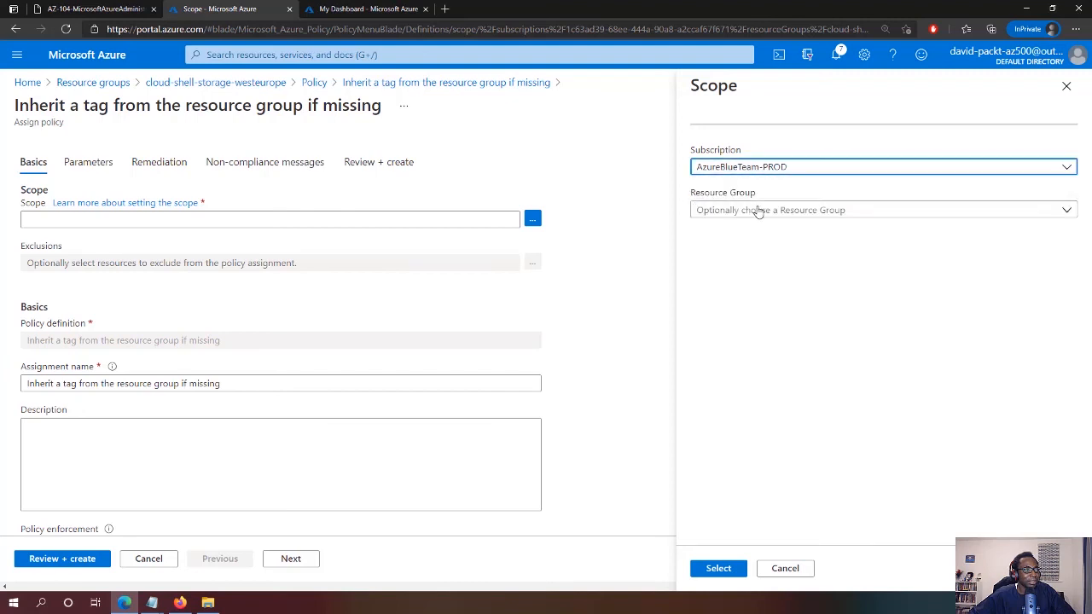
pyautogui.click(756, 213)
pyautogui.click(763, 170)
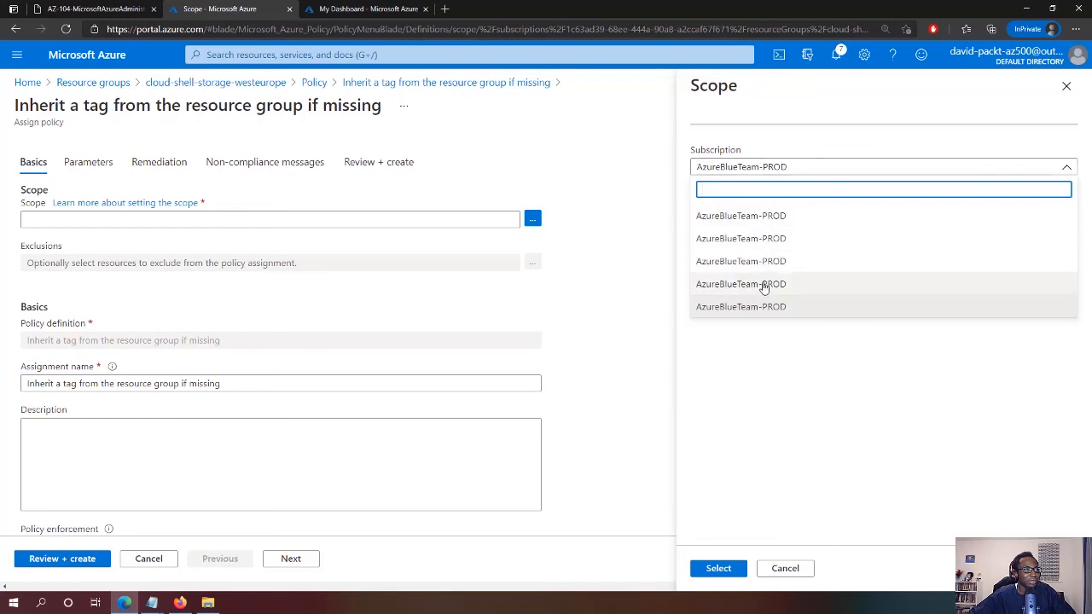
pyautogui.click(763, 284)
pyautogui.click(761, 211)
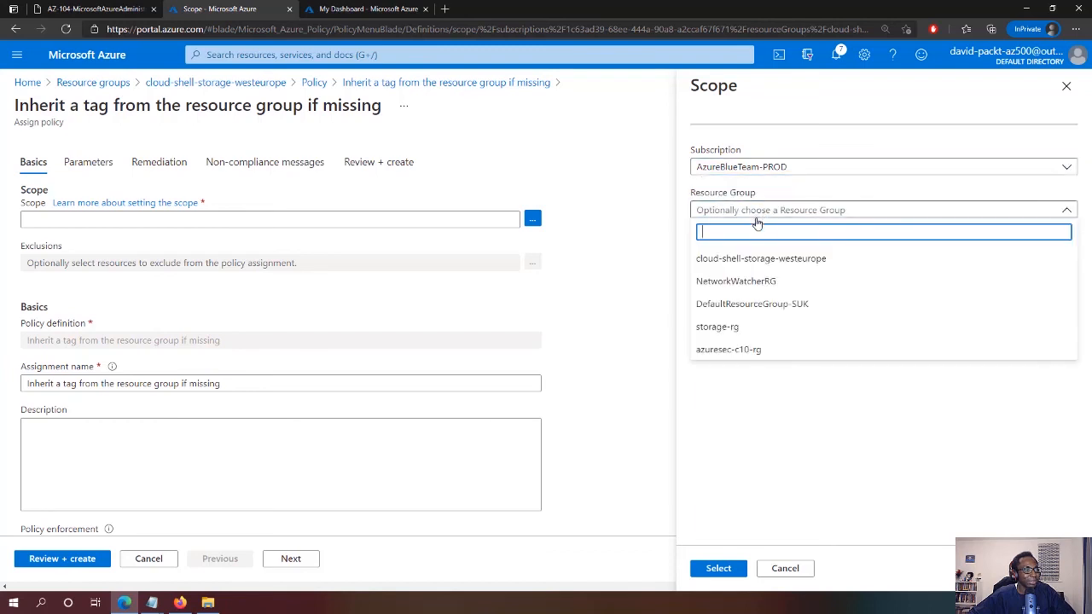
pyautogui.click(760, 260)
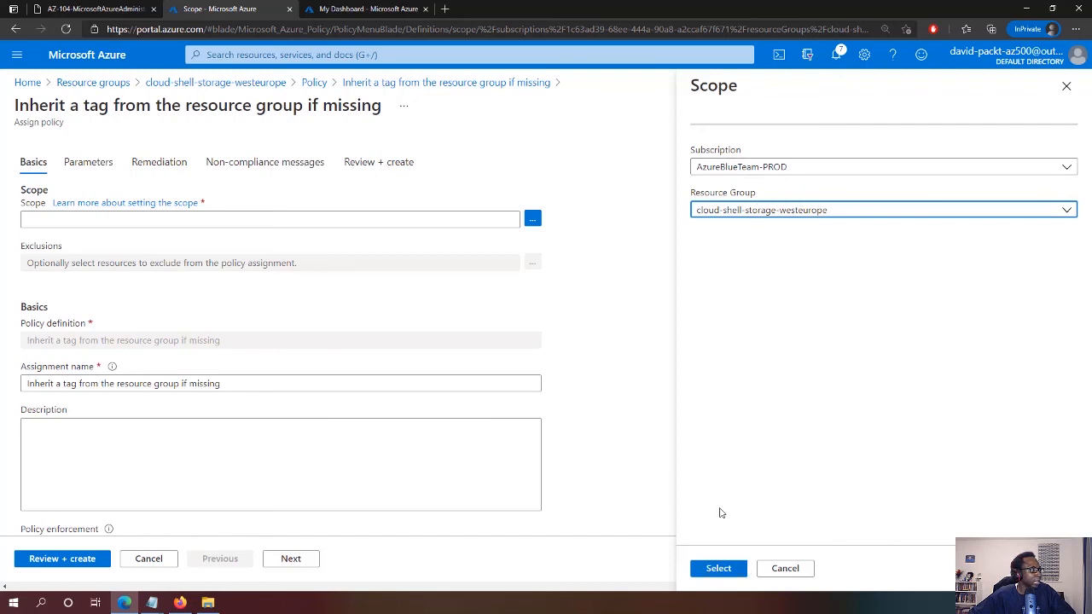
pyautogui.click(719, 569)
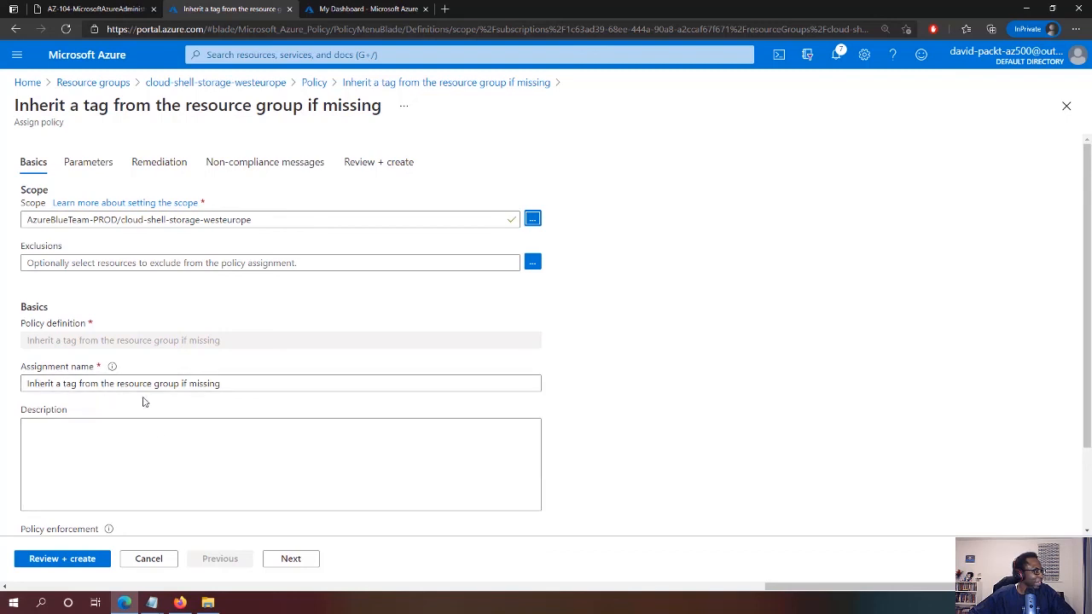
# Paste the inherit Role tag Infra wording as assignment name and description, keeping enforcement Enabled
pyautogui.click(184, 442)
pyautogui.moveTo(247, 384); pyautogui.dragTo(5, 386)
pyautogui.write('Inherit the Role tag and its Infra value from the Cloud Shell resource group if missing')
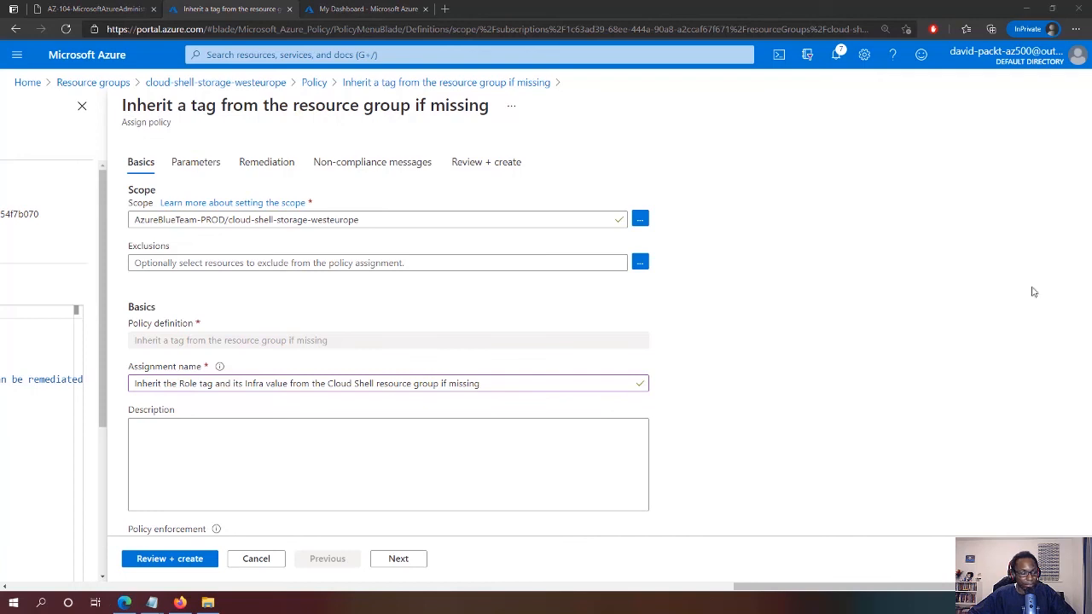
pyautogui.click(451, 448)
pyautogui.write('Inherit the Role tag and its Infra value from the Cloud Shell resource group if missing')
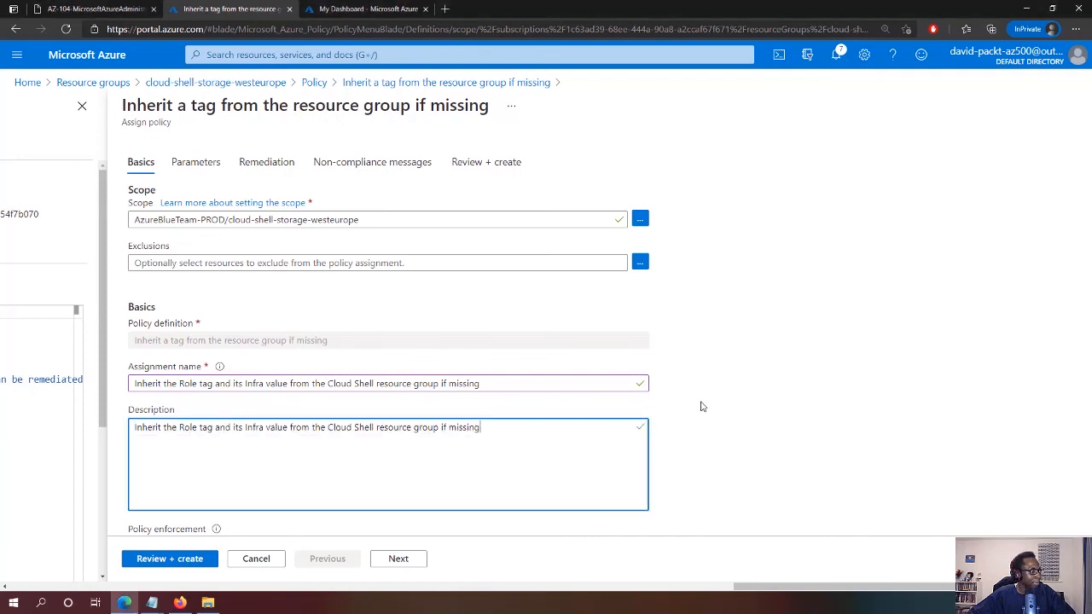
pyautogui.scroll(-1, 702, 407)
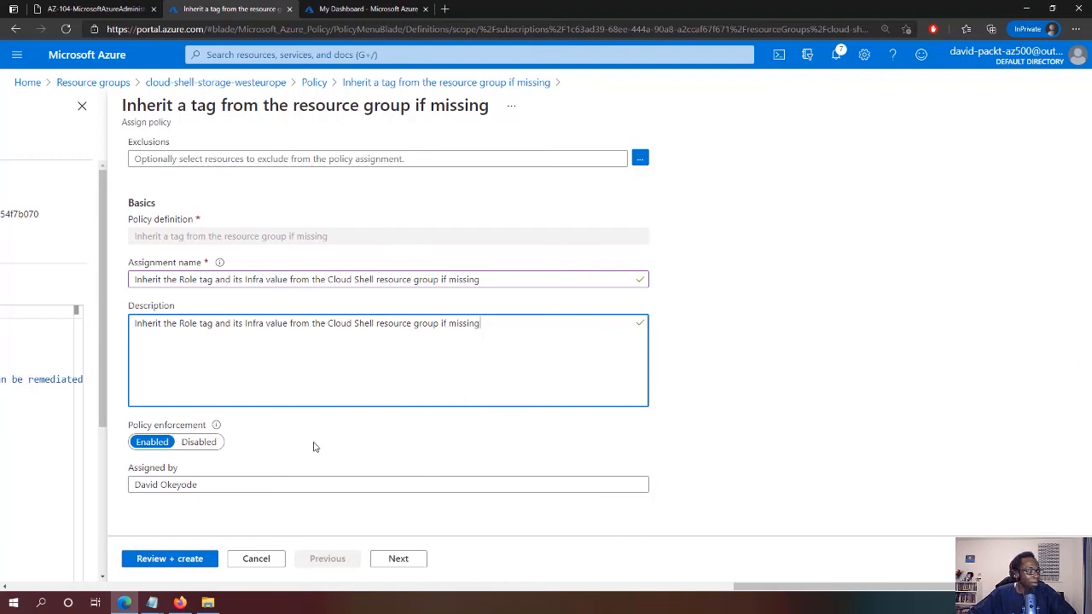
pyautogui.click(412, 562)
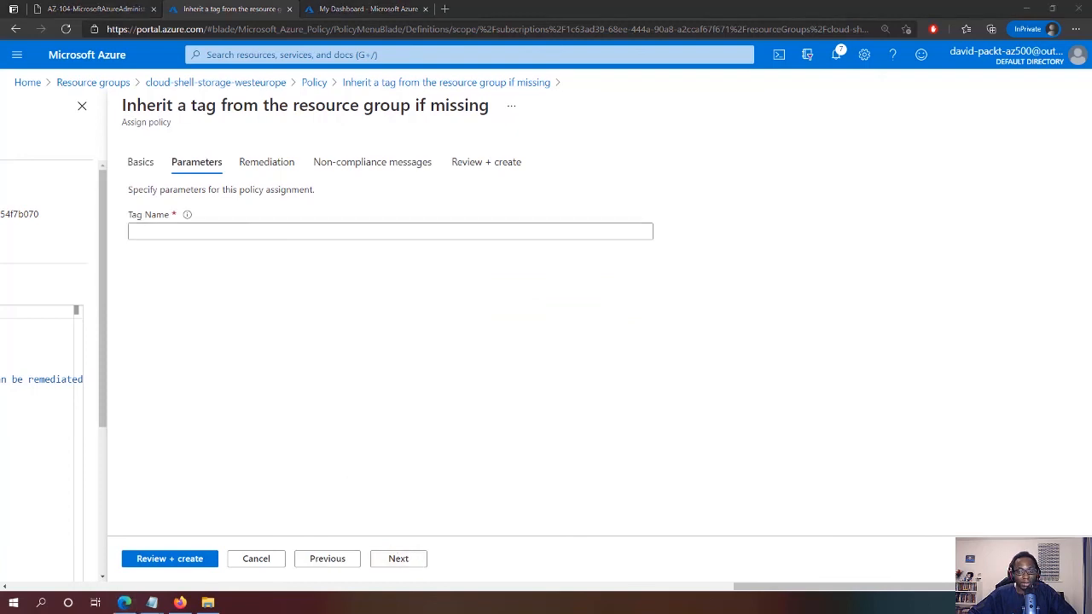
# Set the tagName parameter to Role
pyautogui.click(258, 236)
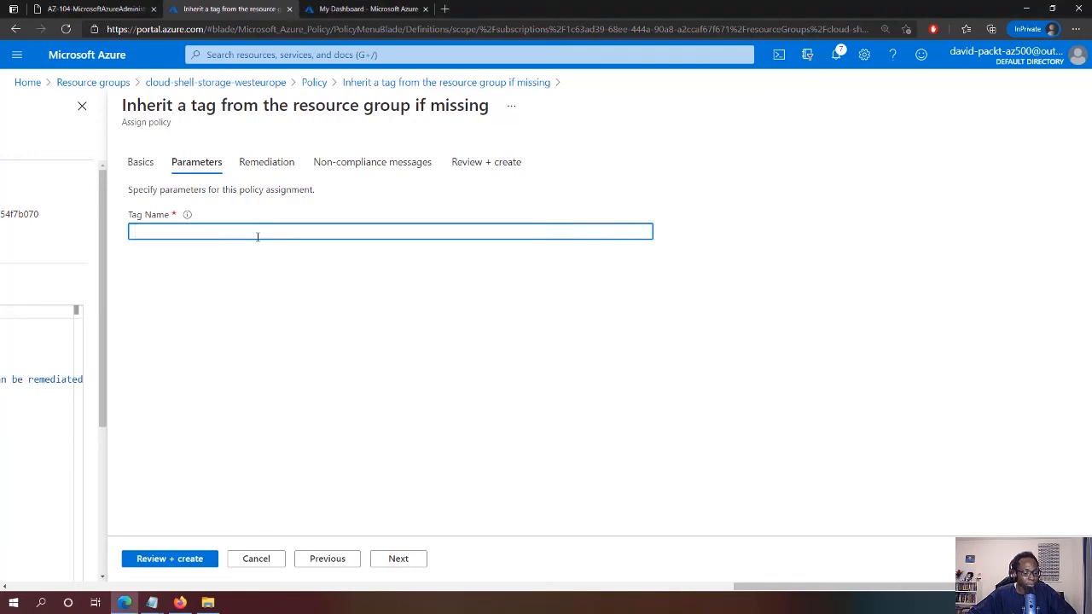
pyautogui.write('Role')
pyautogui.click(401, 559)
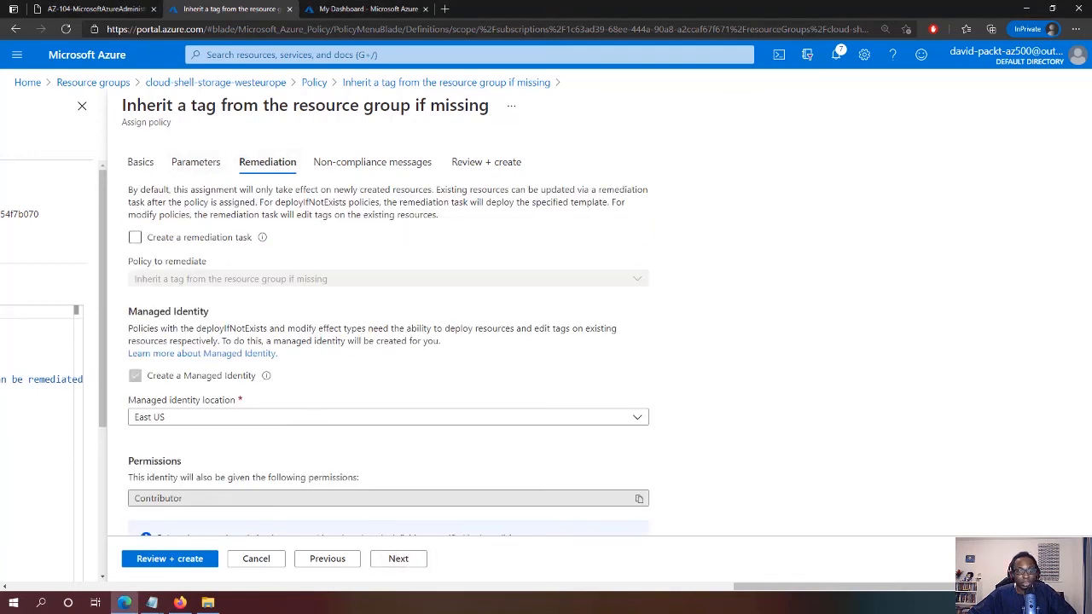
# Enable a remediation task for existing resources and advance to the Review + create summary
pyautogui.click(188, 239)
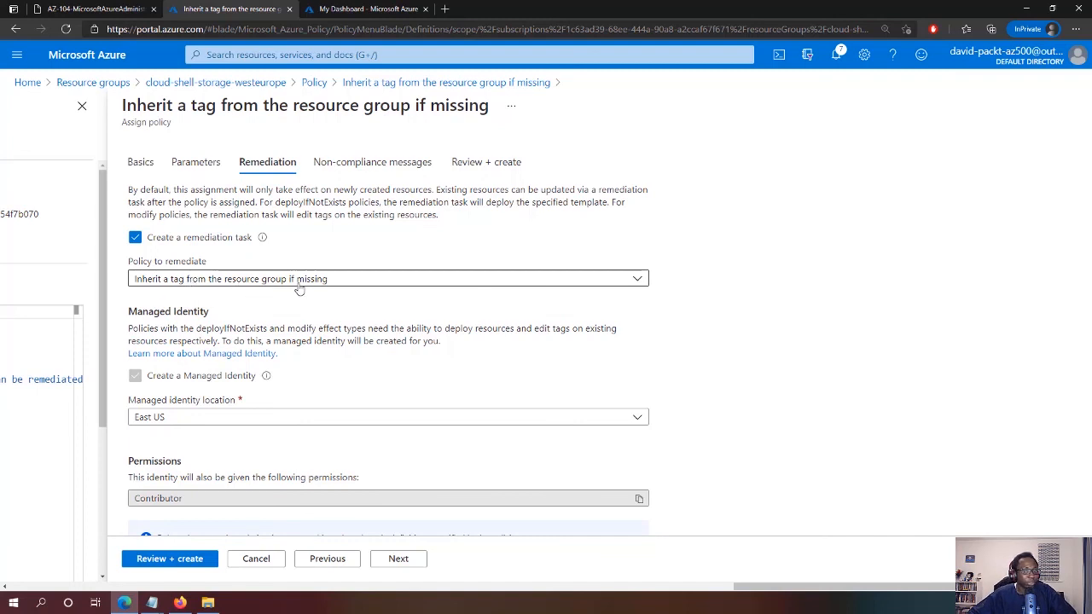
pyautogui.scroll(-1, 301, 290)
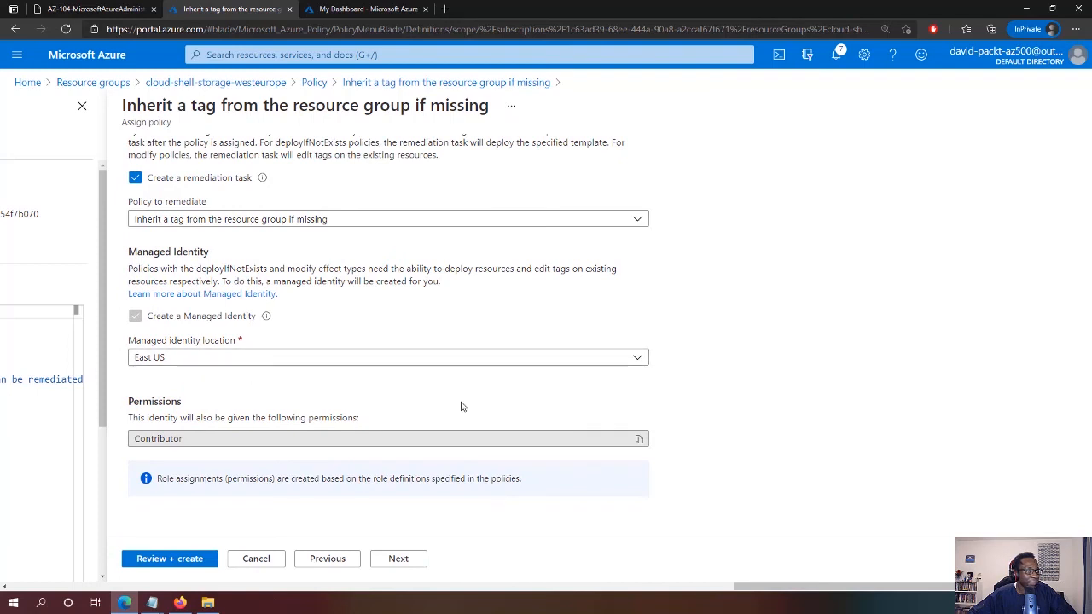
pyautogui.click(401, 560)
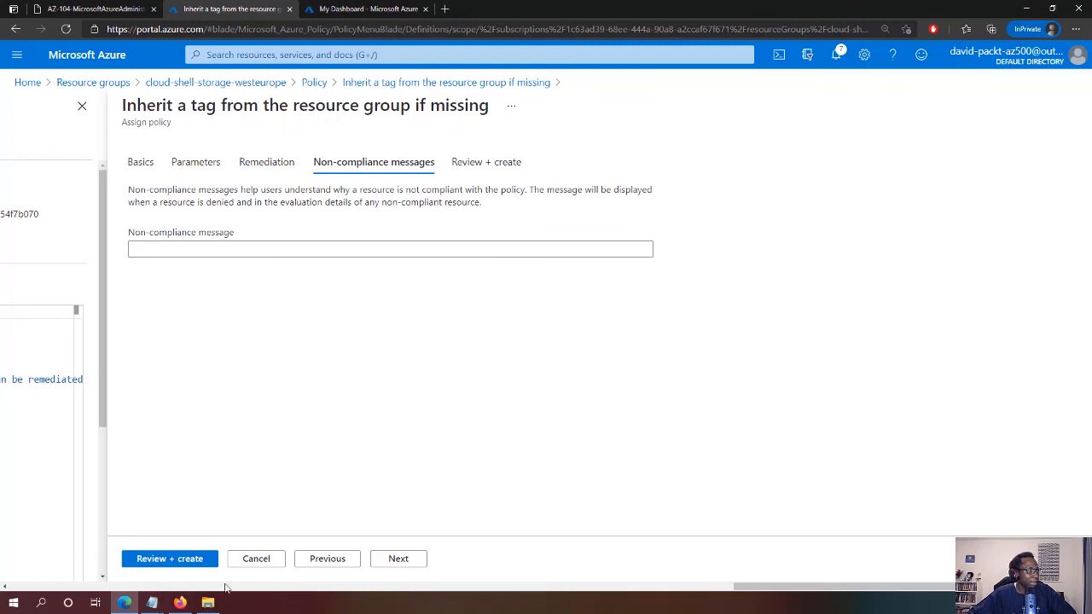
pyautogui.click(169, 560)
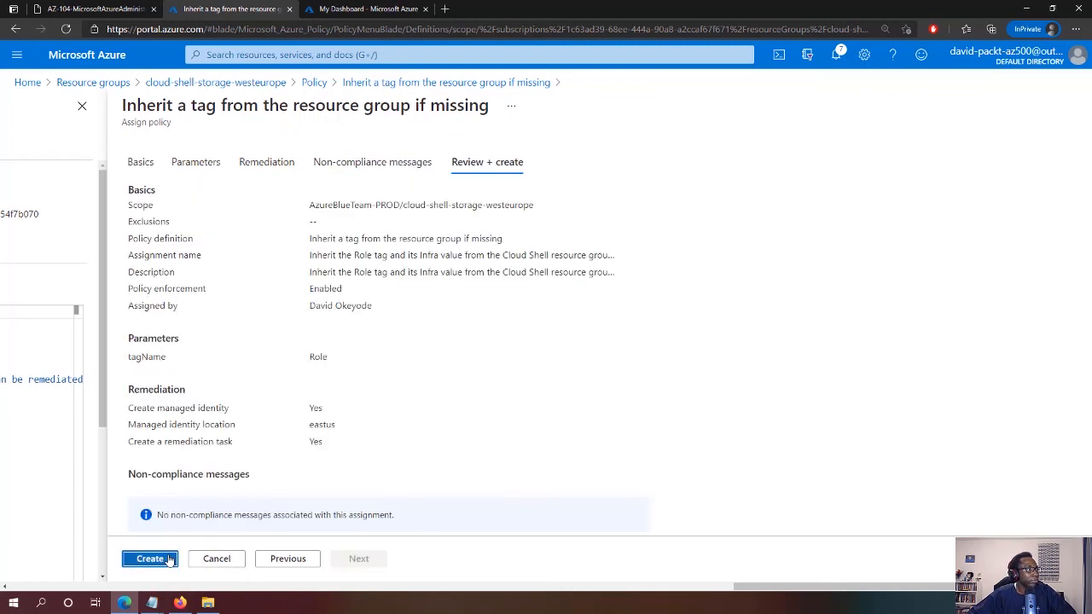
# Create the assignment, dismiss the three success notices, and return to cloud-shell-storage-westeurope
pyautogui.click(168, 561)
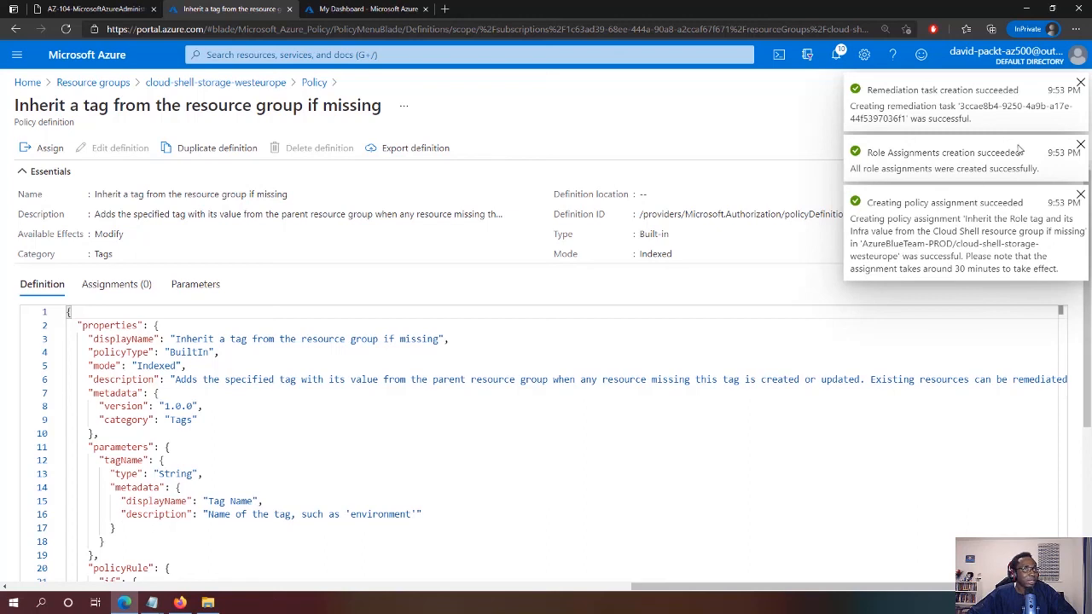
pyautogui.click(1080, 83)
pyautogui.click(1080, 83)
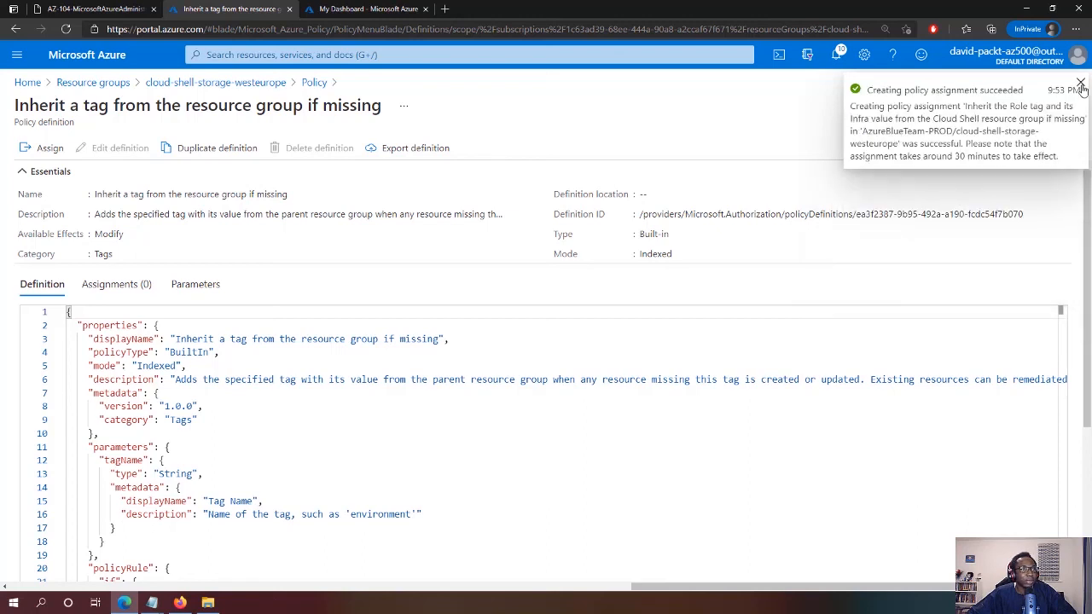
pyautogui.click(1081, 84)
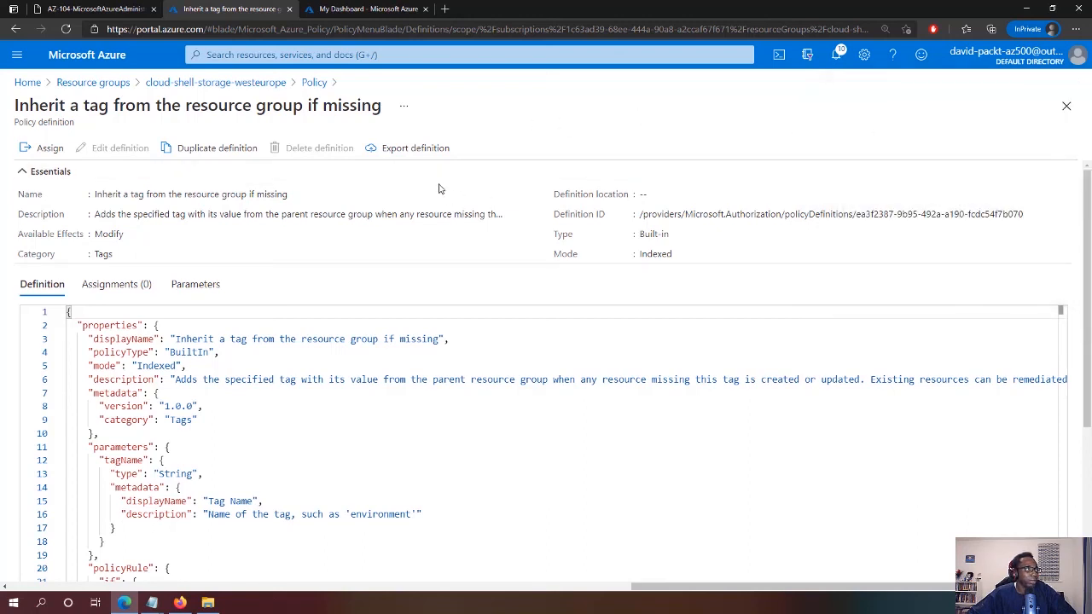
pyautogui.click(168, 82)
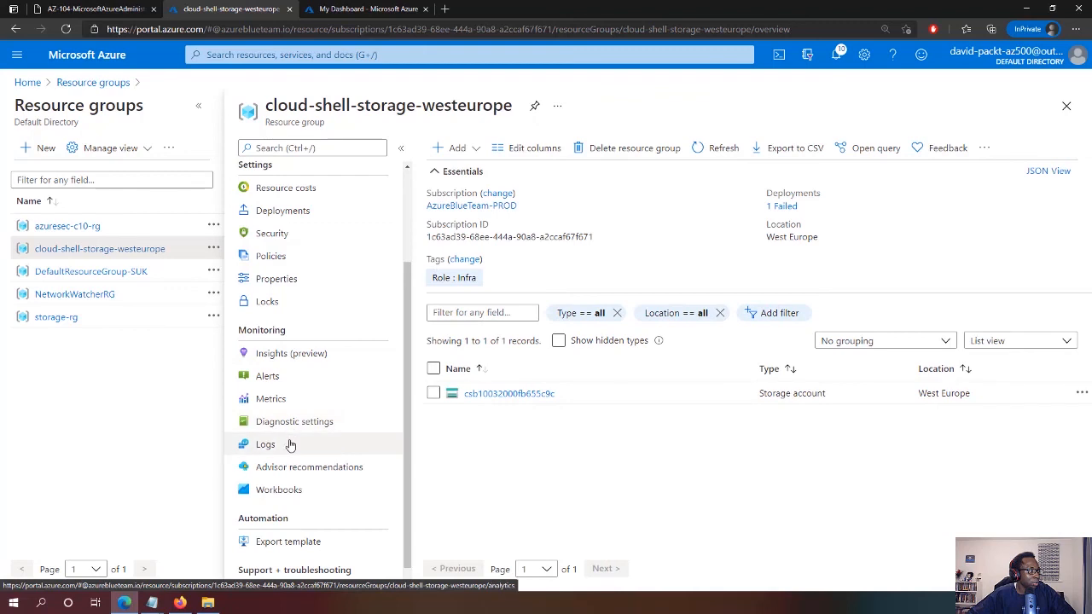
# Check the group's policy Assignments list for the inherit-tag policy, then go to Create a resource
pyautogui.click(289, 256)
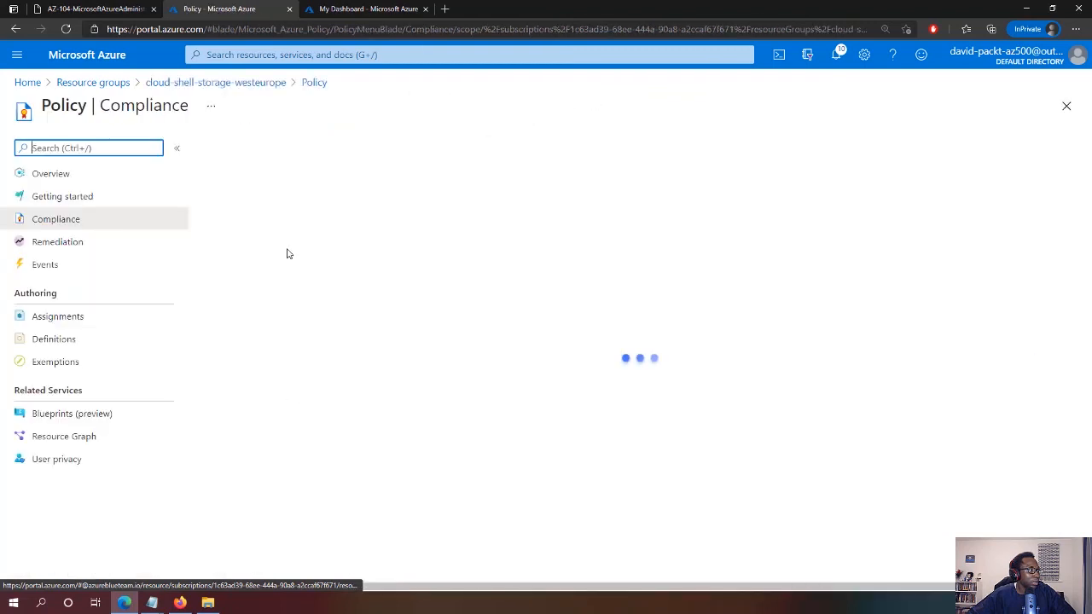
pyautogui.click(53, 328)
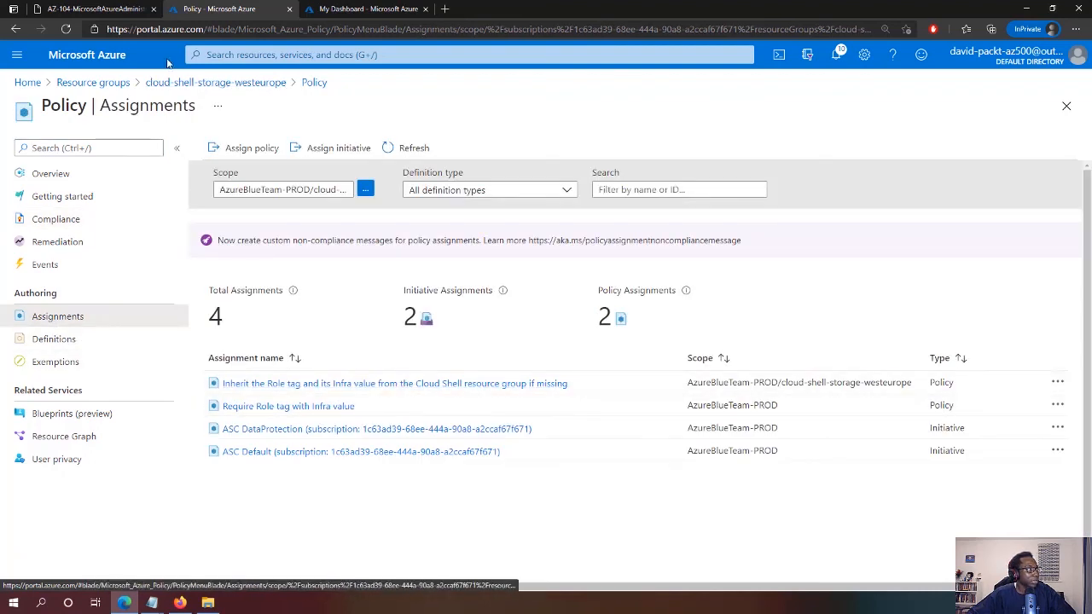
pyautogui.click(17, 54)
pyautogui.click(36, 79)
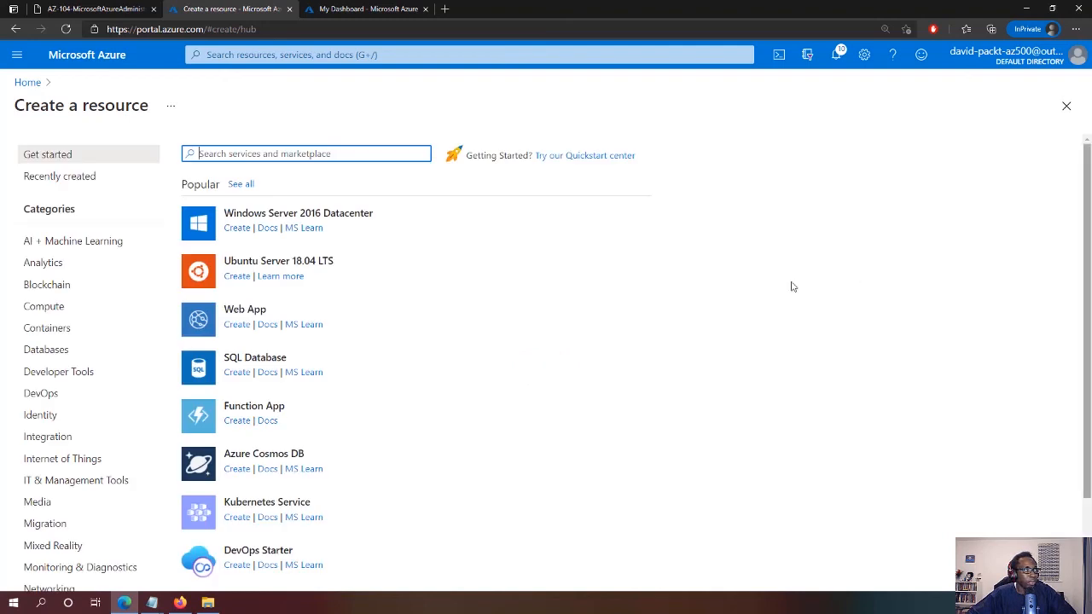
# Start a new Storage account and name it newstor9087
pyautogui.scroll(-2, 325, 250)
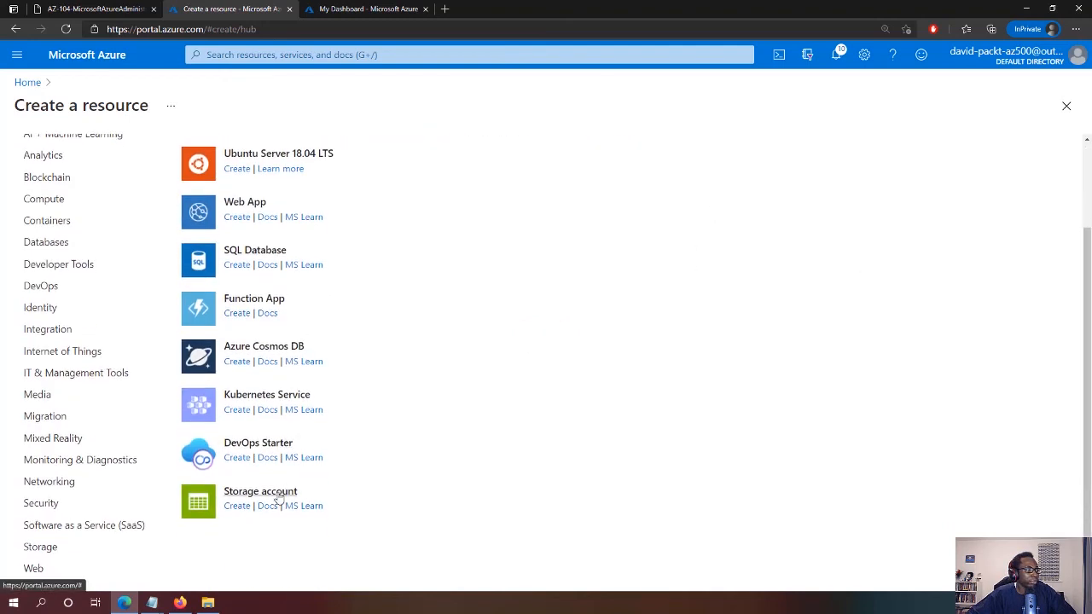
pyautogui.click(282, 490)
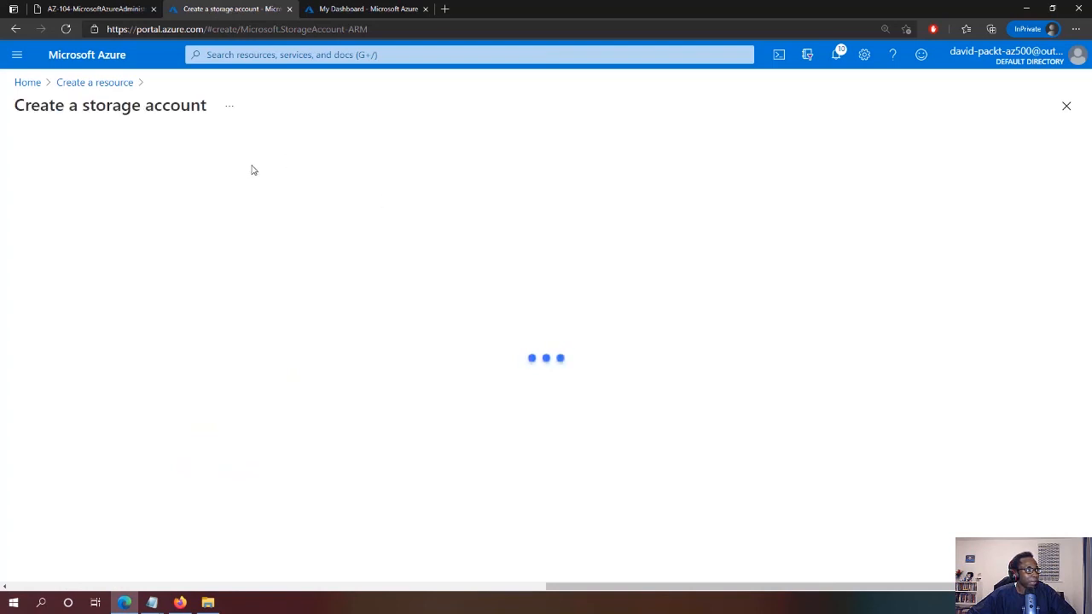
pyautogui.click(239, 452)
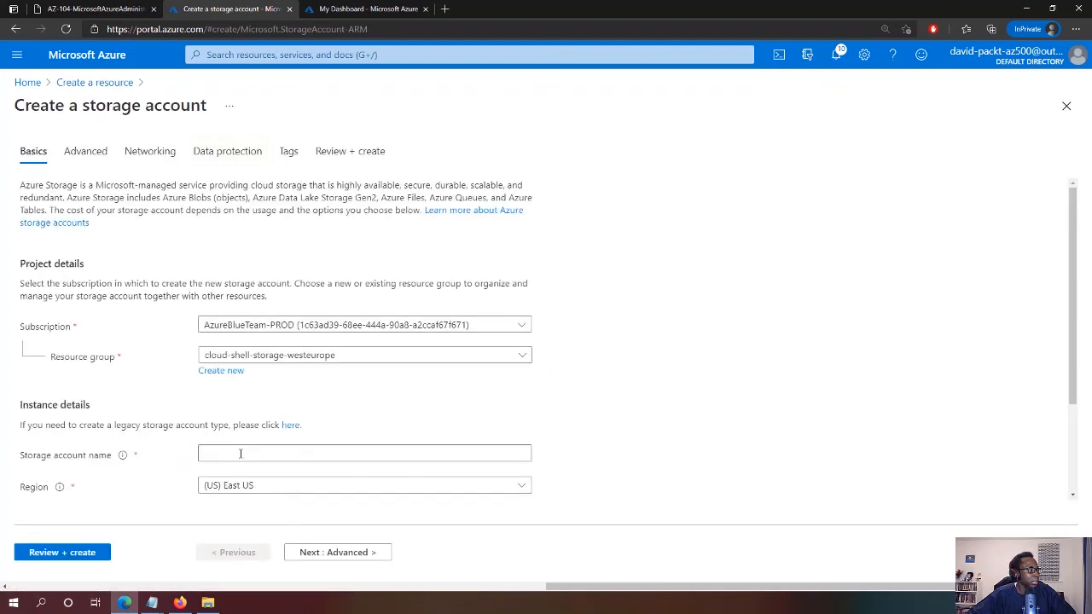
pyautogui.write('newstora')
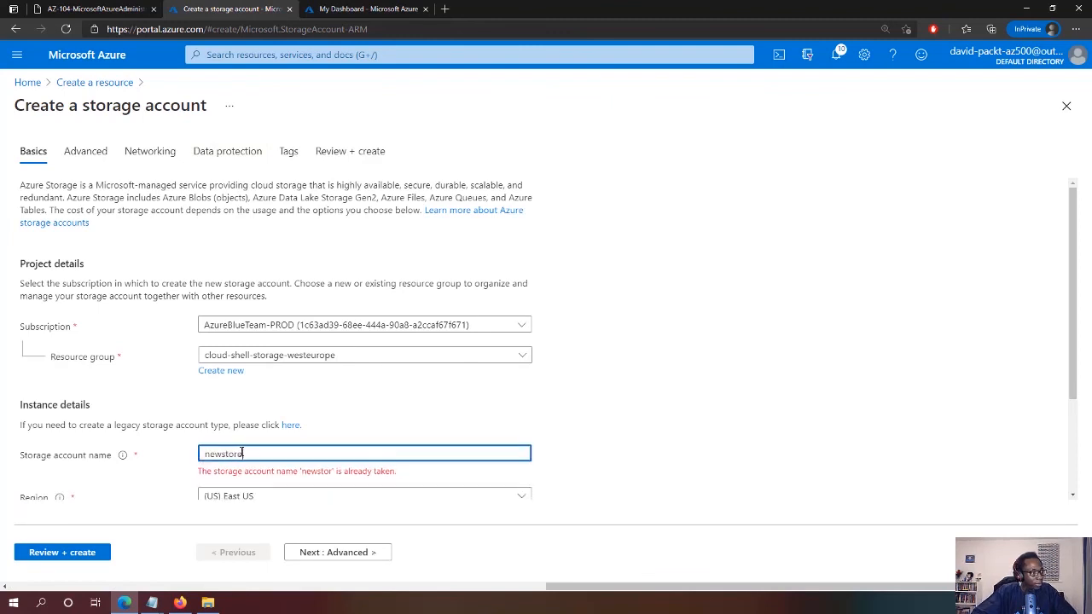
pyautogui.press('BackSpace')
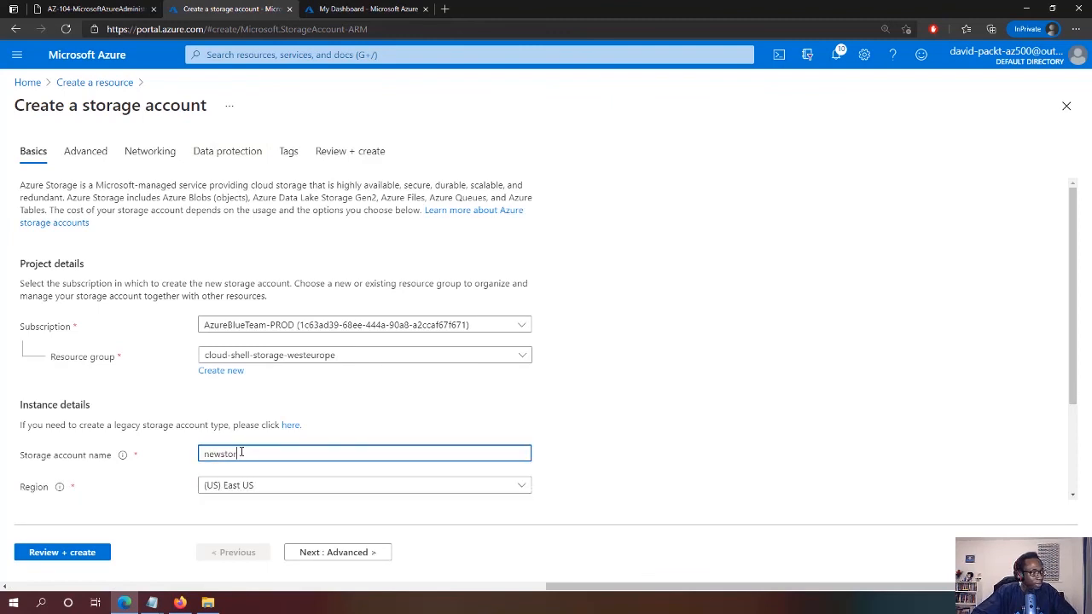
pyautogui.write('90')
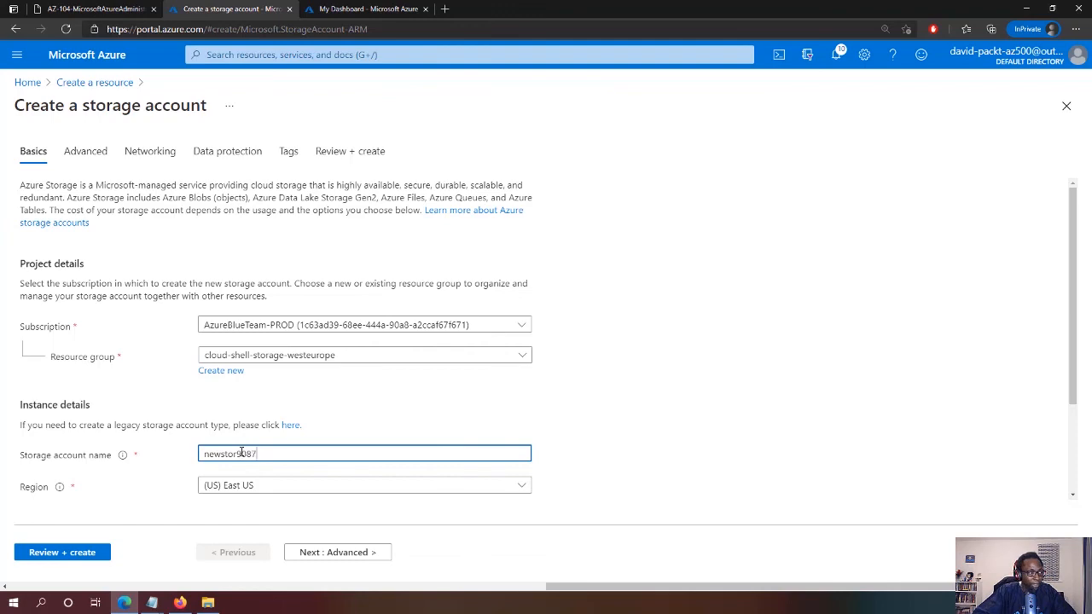
pyautogui.write('87')
pyautogui.click(577, 410)
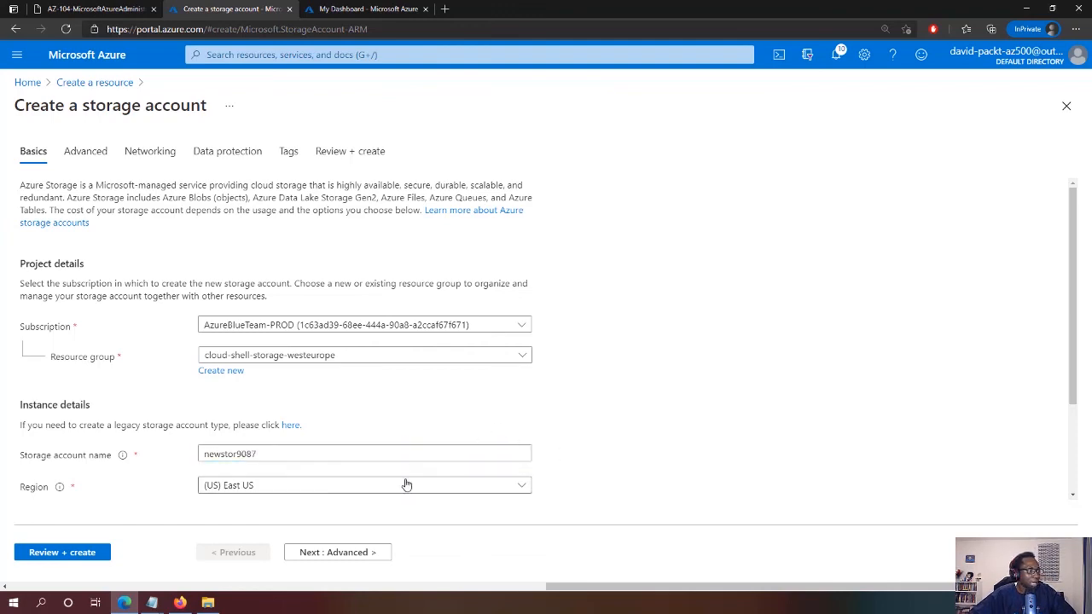
# Set redundancy to locally-redundant storage (LRS), then review and create the account
pyautogui.scroll(-1, 427, 478)
pyautogui.scroll(-1, 538, 392)
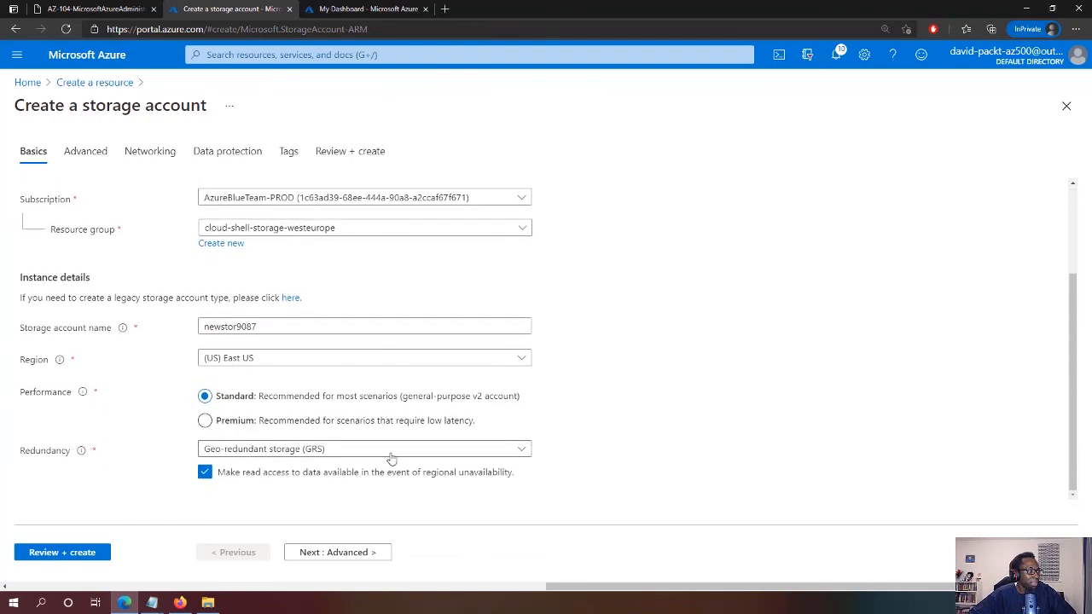
pyautogui.click(390, 451)
pyautogui.click(305, 245)
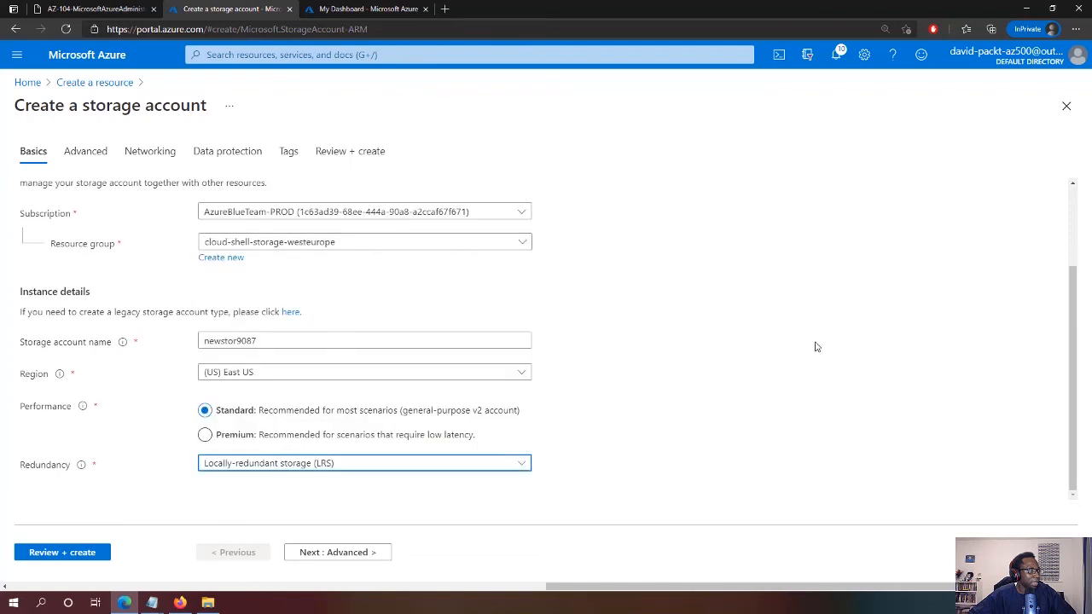
pyautogui.click(62, 553)
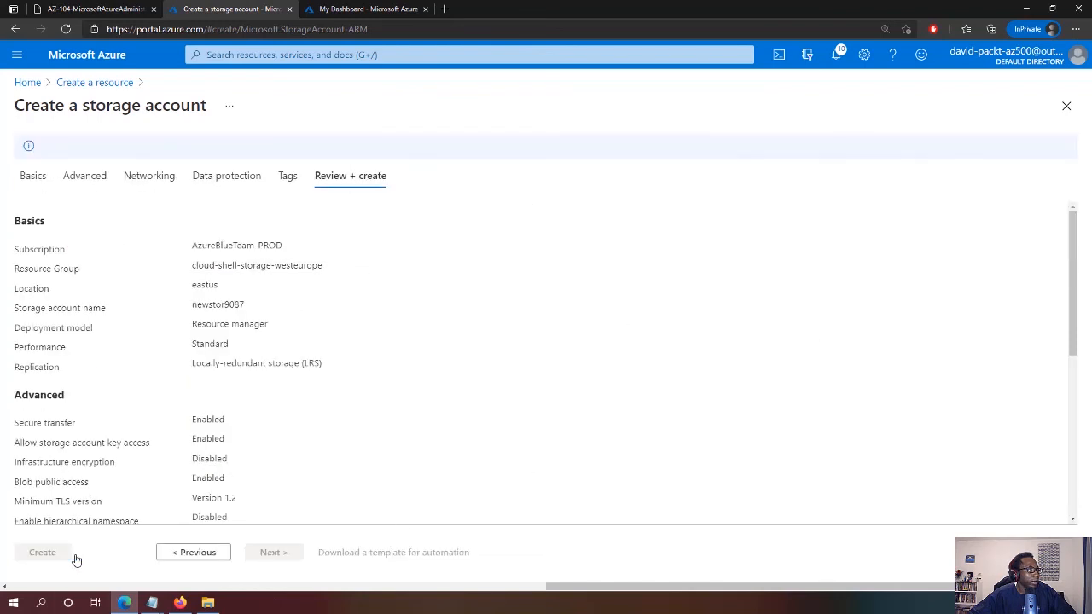
pyautogui.click(58, 557)
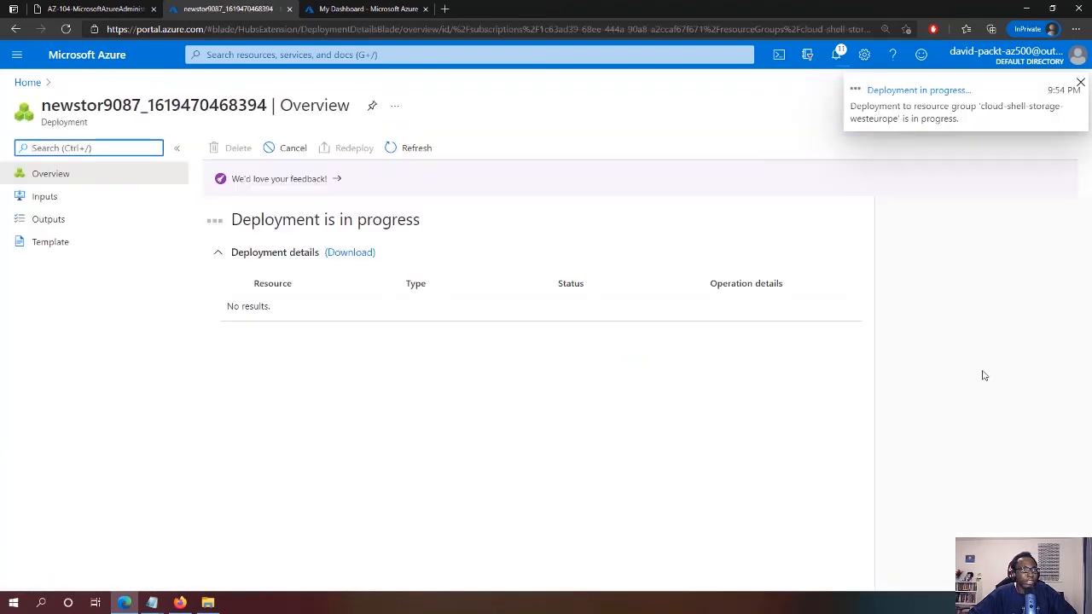
# Check the deployed newstor9087 storage account's tags, then advance the lab slide to show Role: Infra
pyautogui.click(413, 148)
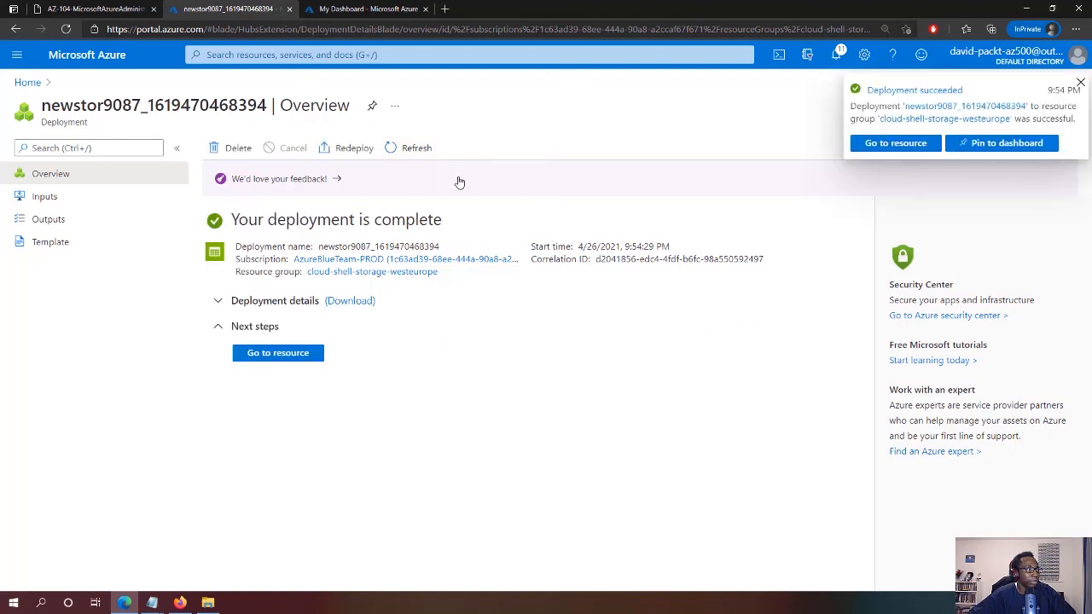
pyautogui.click(314, 355)
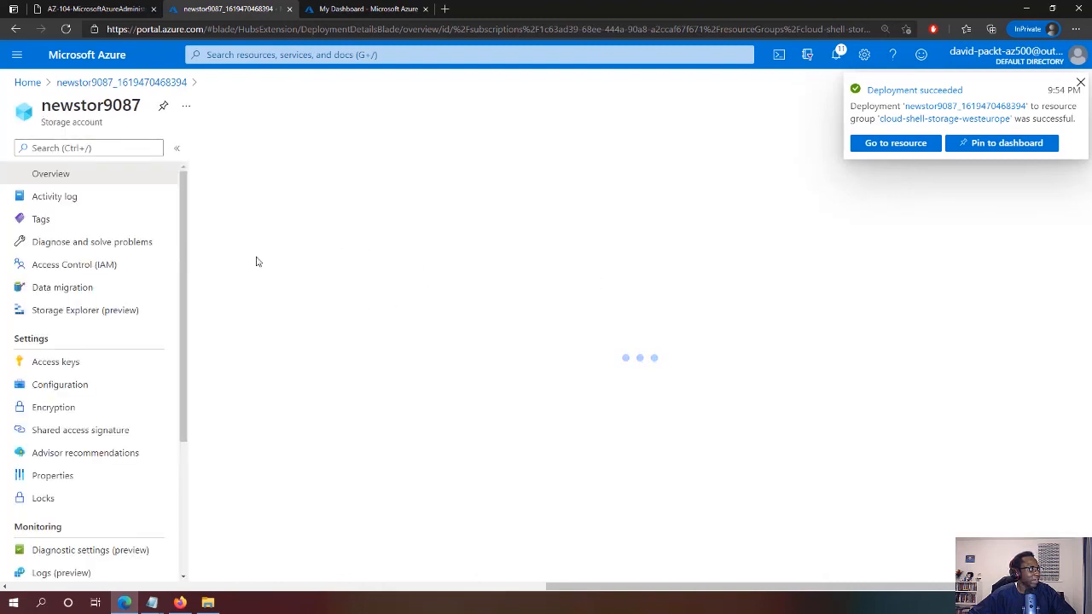
pyautogui.click(64, 223)
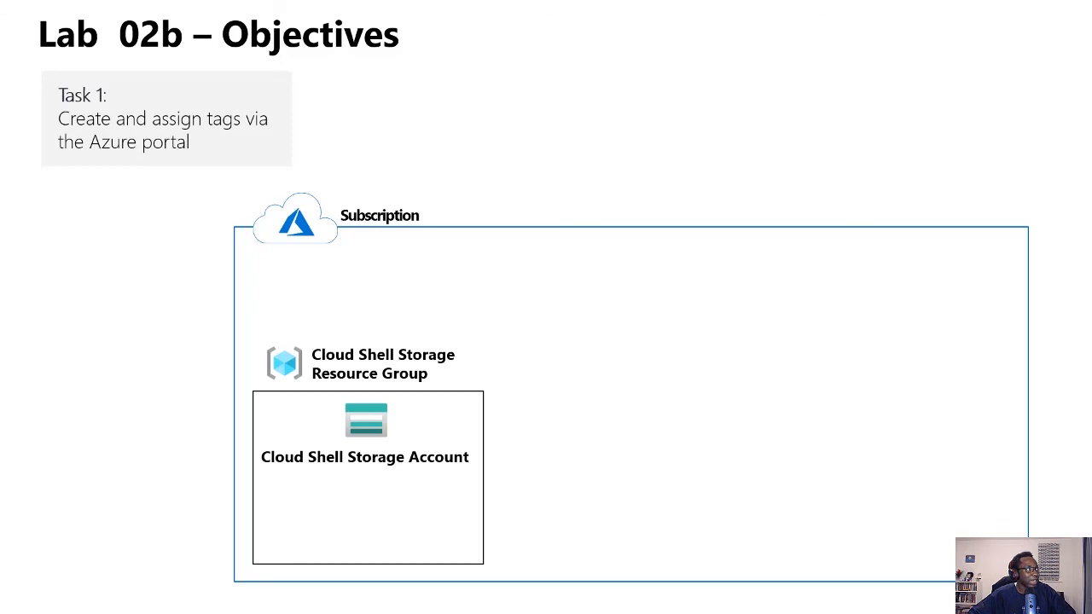
pyautogui.press('Right')
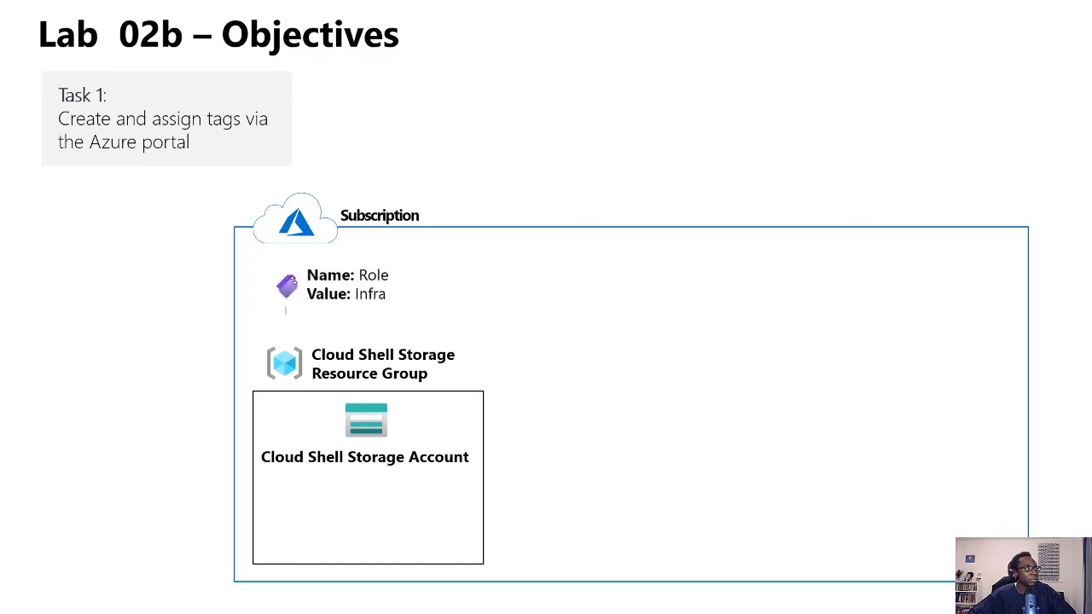